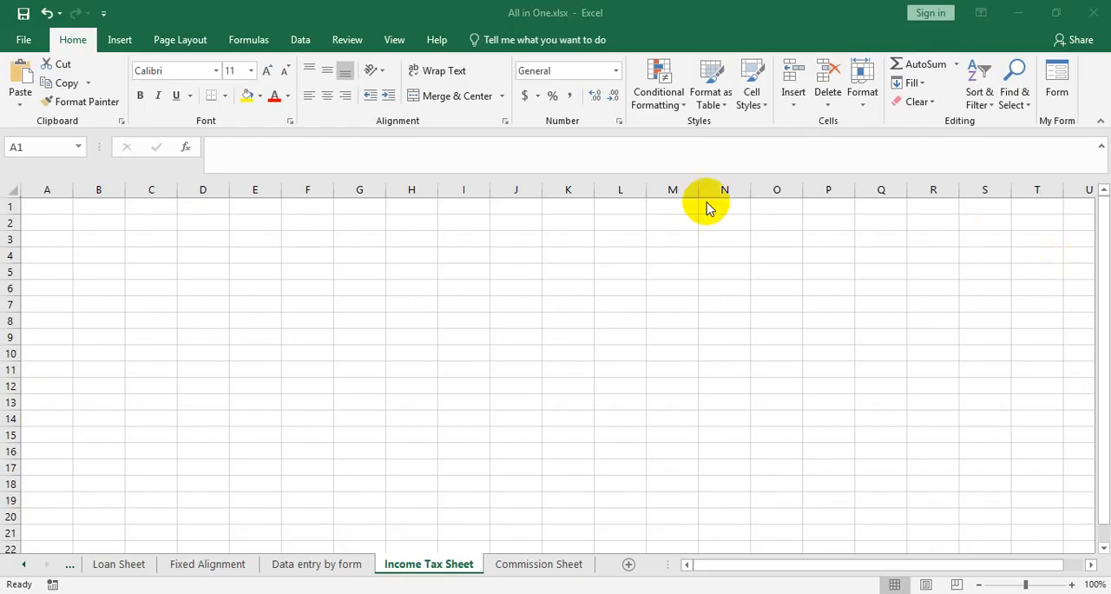
Enter the headers "Serial No", "Employee Name" and "Job title" in cells A1 to C1.
{"action": "scroll", "coordinate": [298, 335], "scroll_direction": "up", "scroll_amount": 3, "text": "ctrl"}
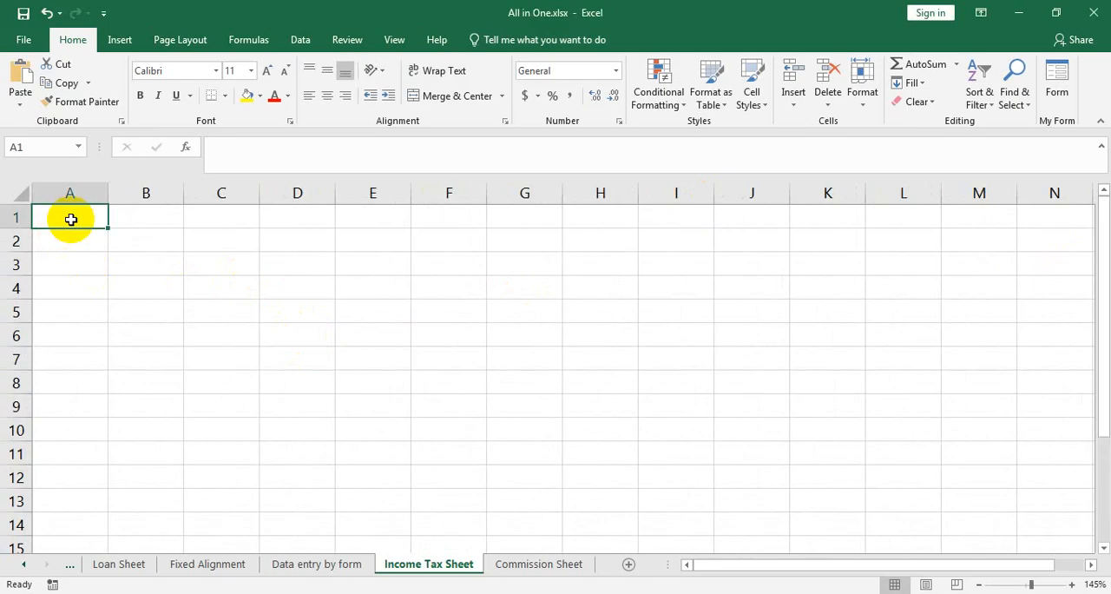
{"action": "type", "text": "Serial No"}
{"action": "key", "text": "Tab"}
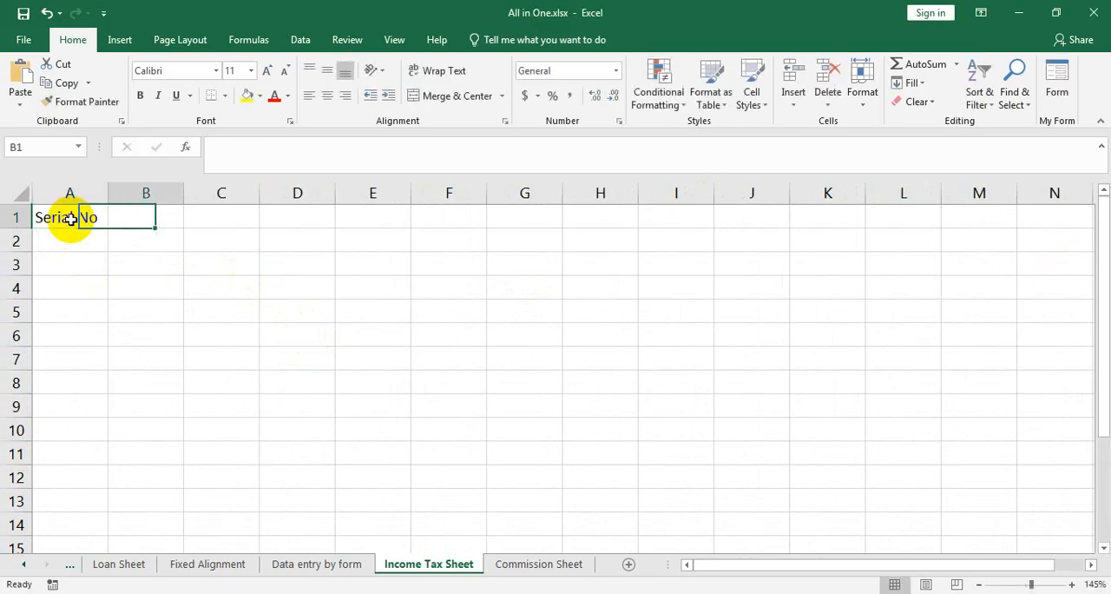
{"action": "type", "text": "Emplo"}
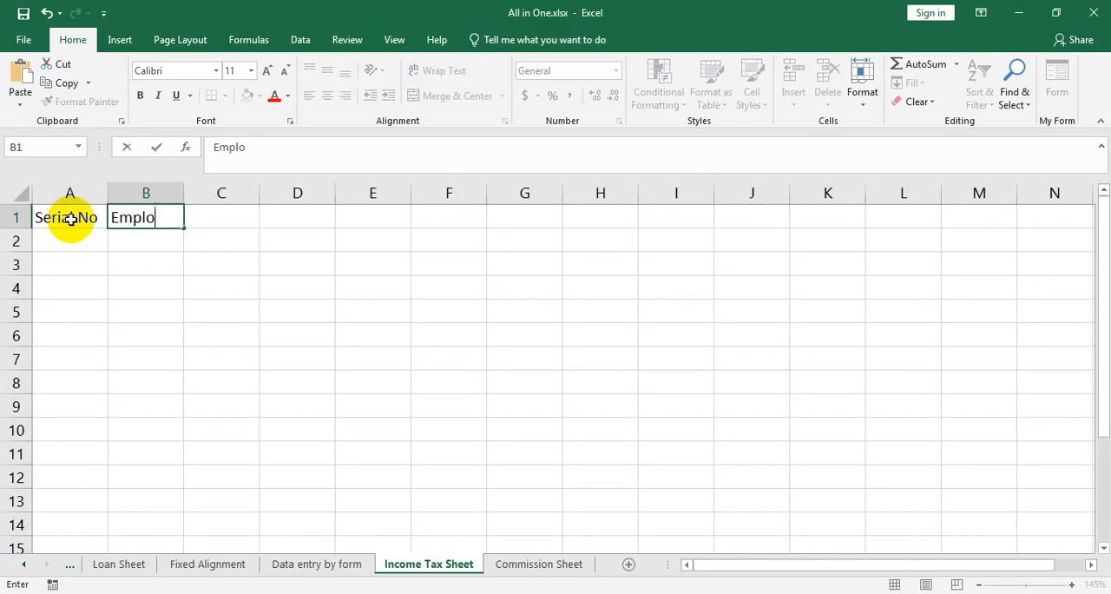
{"action": "type", "text": "yee Name"}
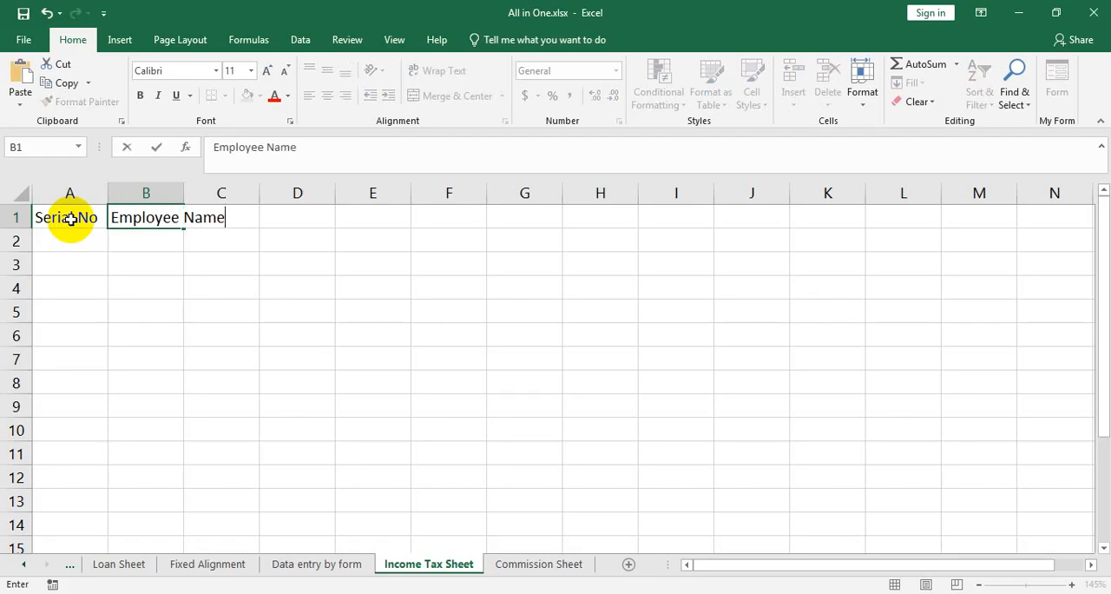
{"action": "key", "text": "Tab"}
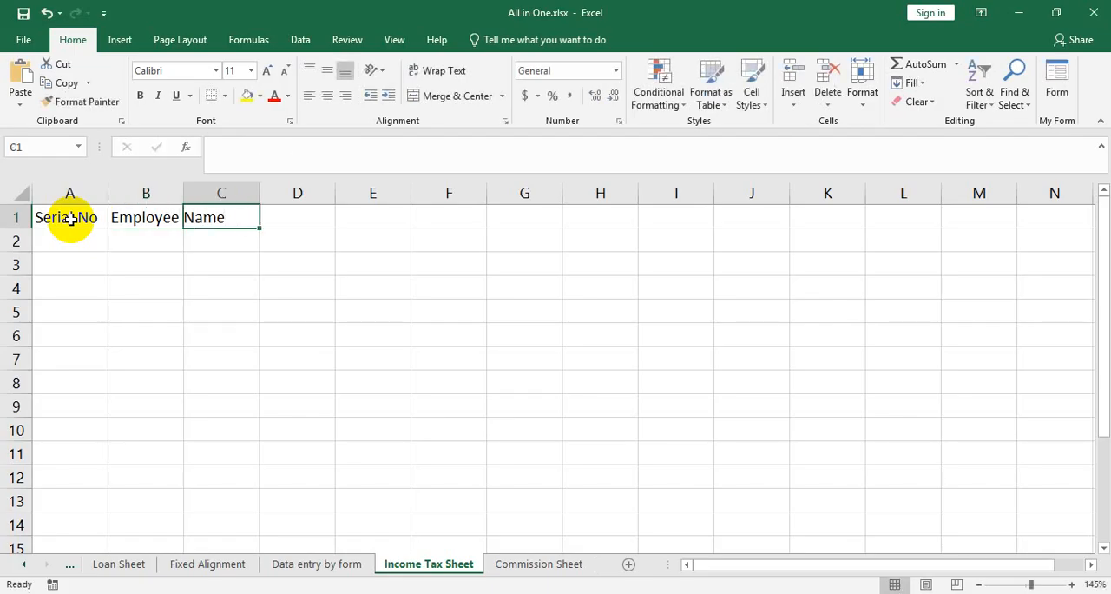
{"action": "type", "text": "Job"}
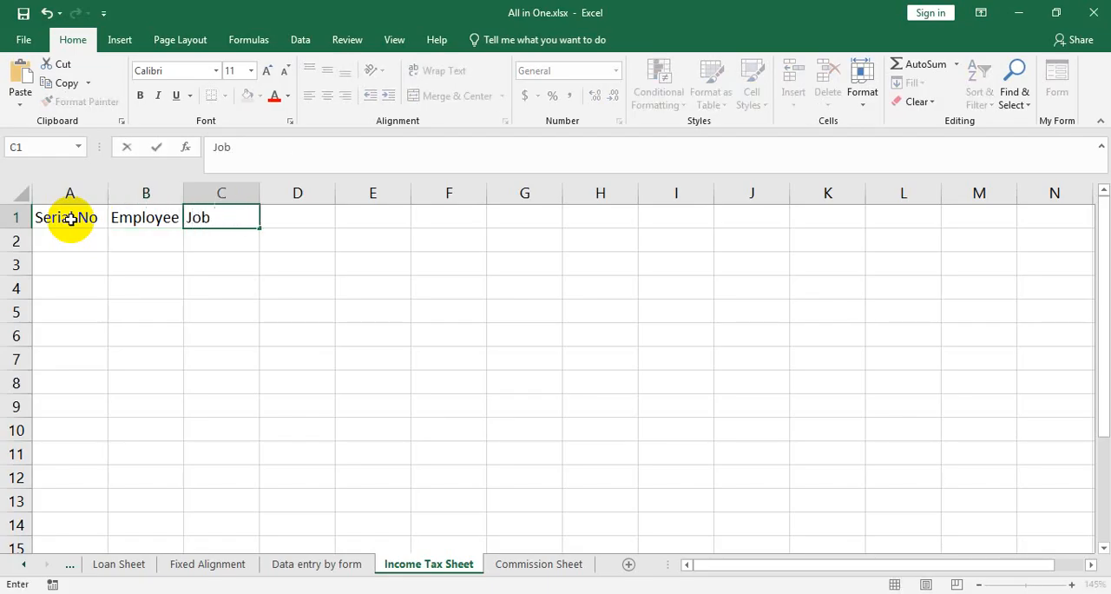
{"action": "type", "text": " title"}
{"action": "key", "text": "Tab"}
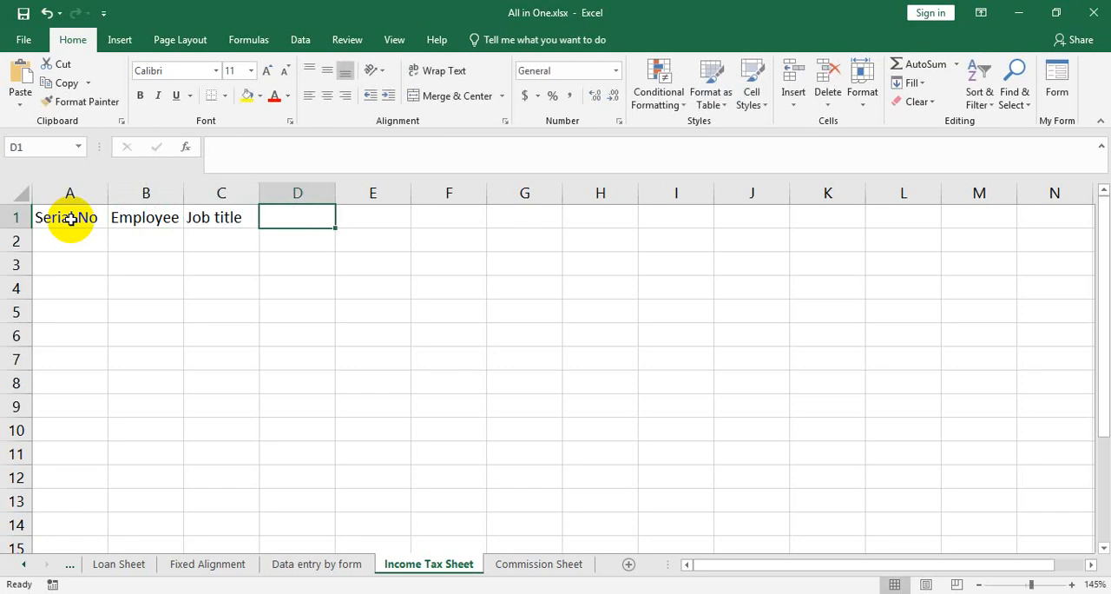
Add the headers "Salary" in D1 and "Income Tax" in E1.
{"action": "type", "text": "Salary"}
{"action": "key", "text": "Tab"}
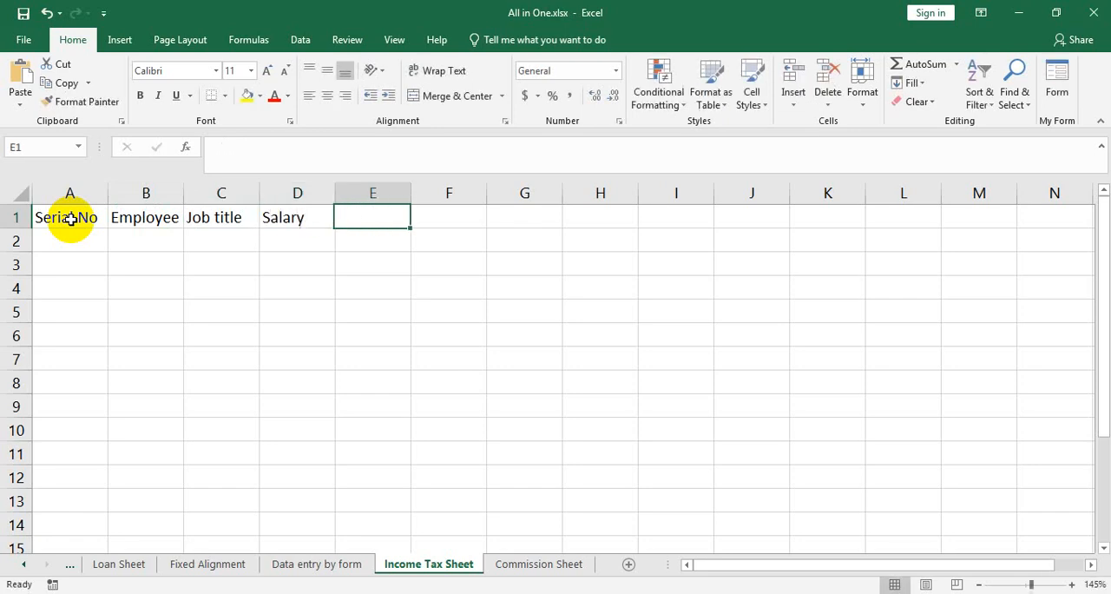
{"action": "type", "text": "Icome"}
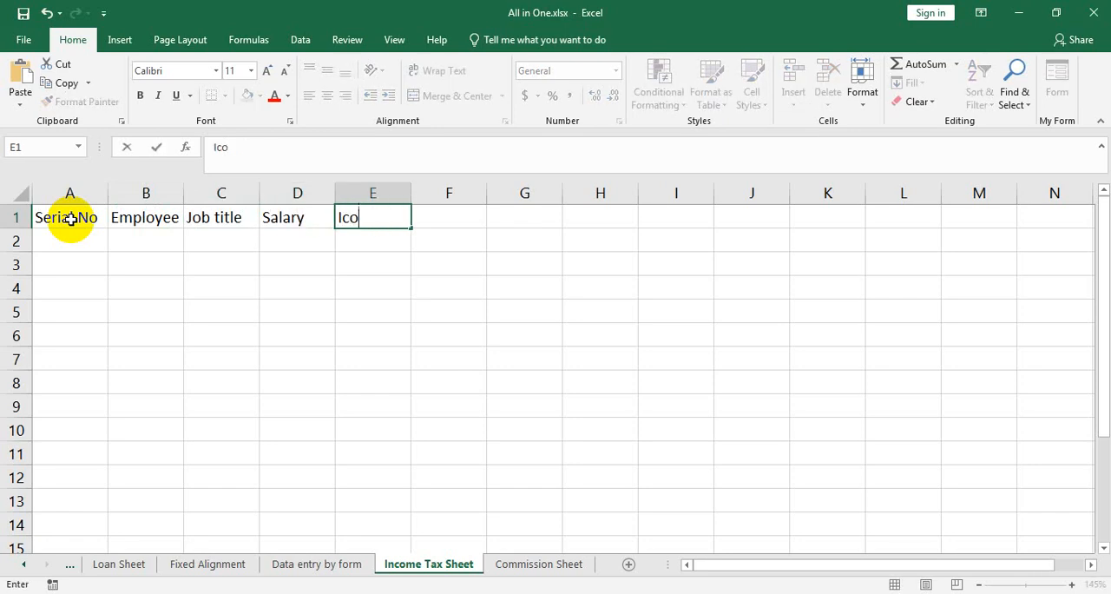
{"action": "key", "text": "BackSpace"}
{"action": "key", "text": "BackSpace"}
{"action": "key", "text": "BackSpace"}
{"action": "key", "text": "BackSpace"}
{"action": "type", "text": "ncome Tax"}
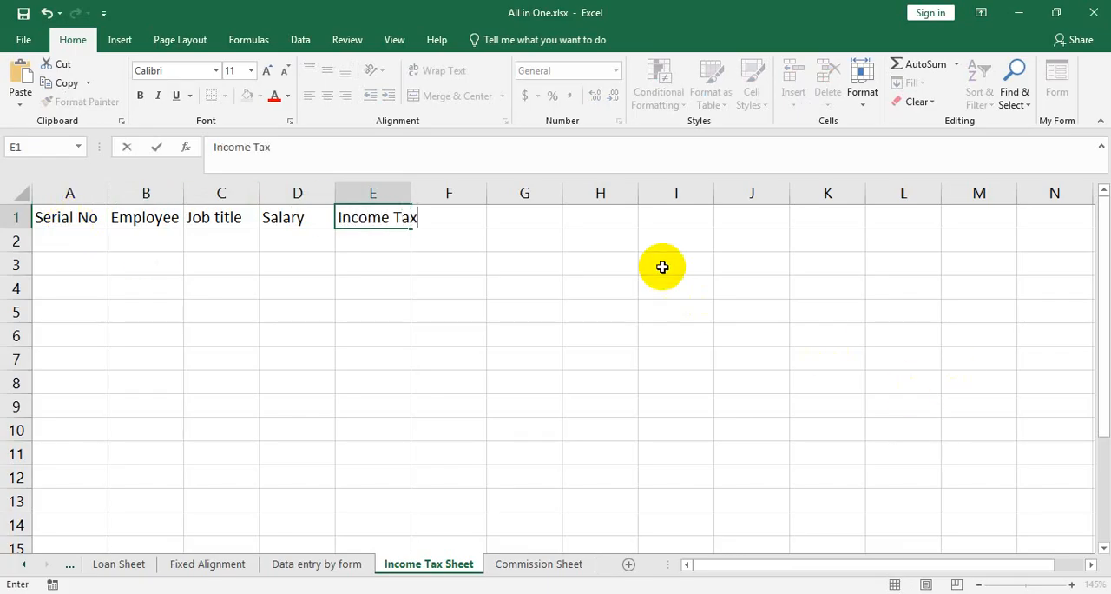
Widen column G and enter the first tax bracket "500000 -- 8%" in cell G3.
{"action": "left_click", "coordinate": [562, 188]}
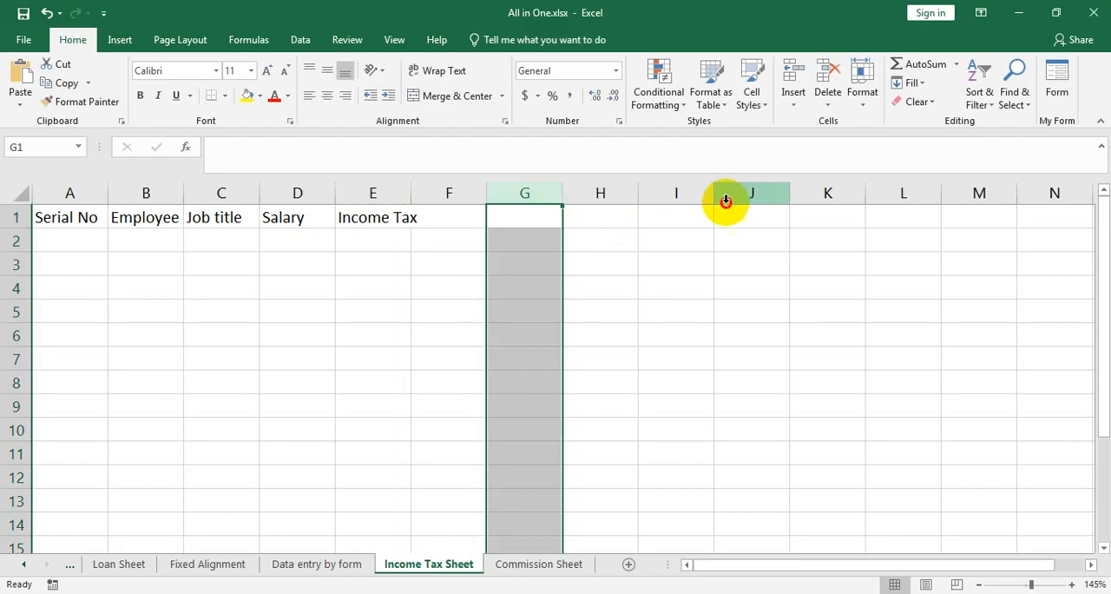
{"action": "left_click_drag", "start_coordinate": [565, 190], "coordinate": [688, 193]}
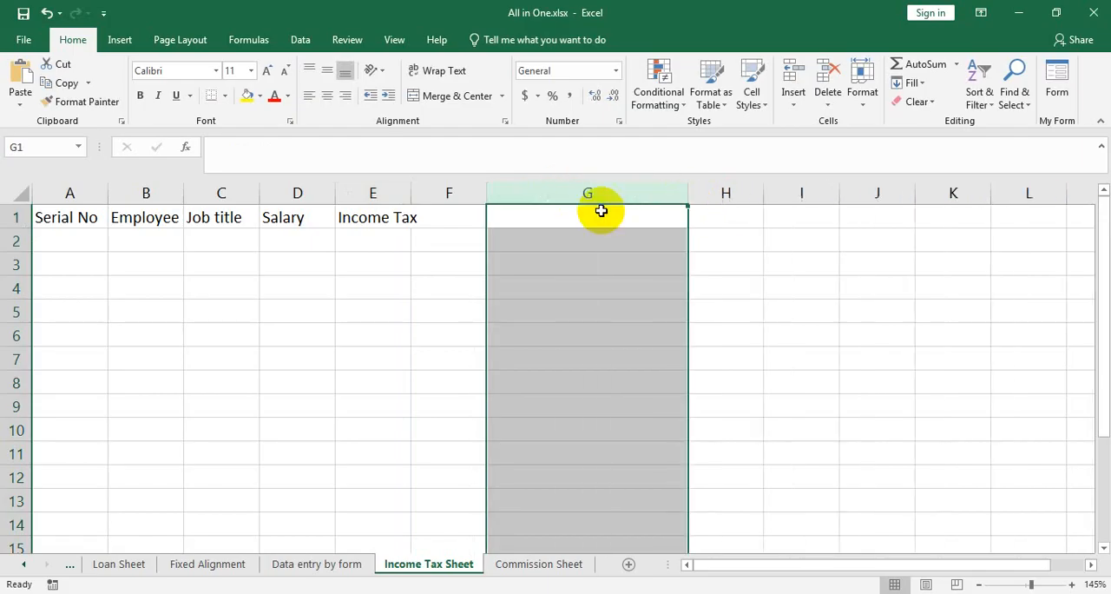
{"action": "left_click", "coordinate": [598, 236]}
{"action": "left_click", "coordinate": [588, 263]}
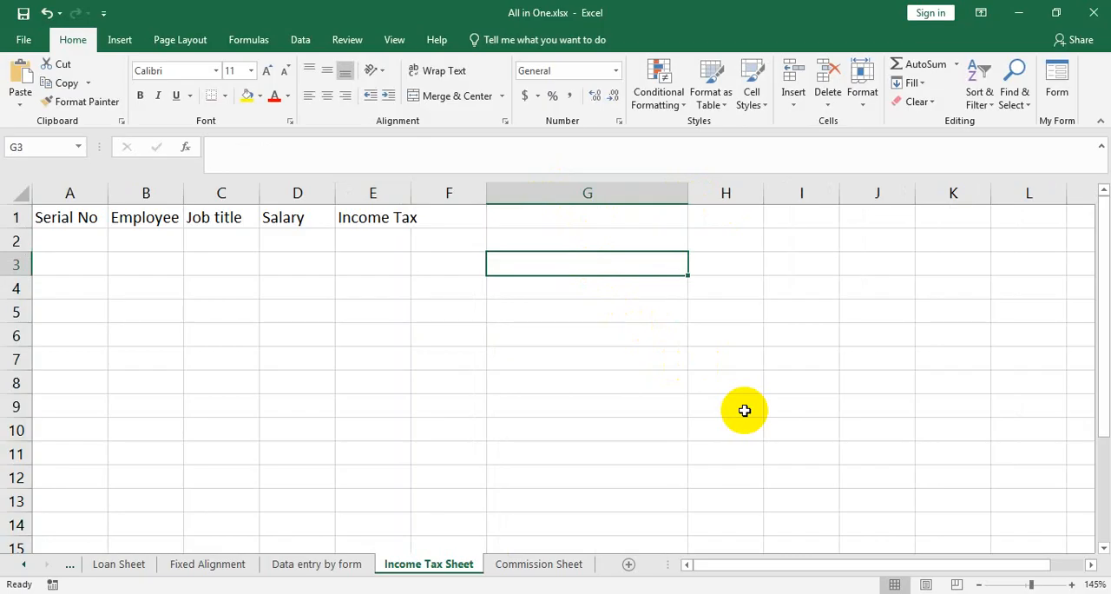
{"action": "type", "text": "500000"}
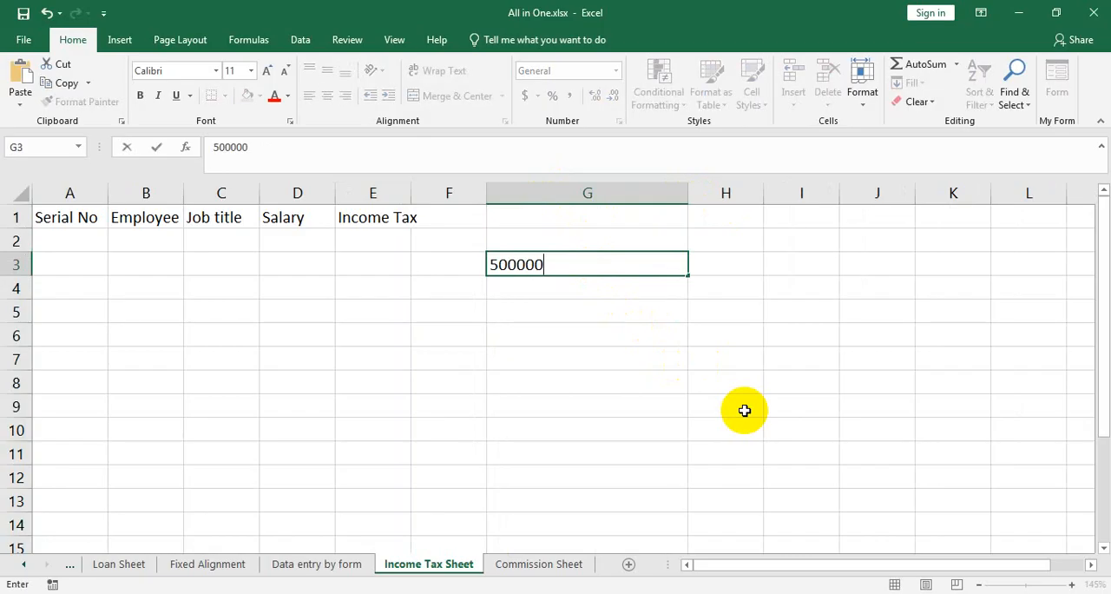
{"action": "key", "text": "BackSpace"}
{"action": "type", "text": "0 -- 8%"}
{"action": "key", "text": "Return"}
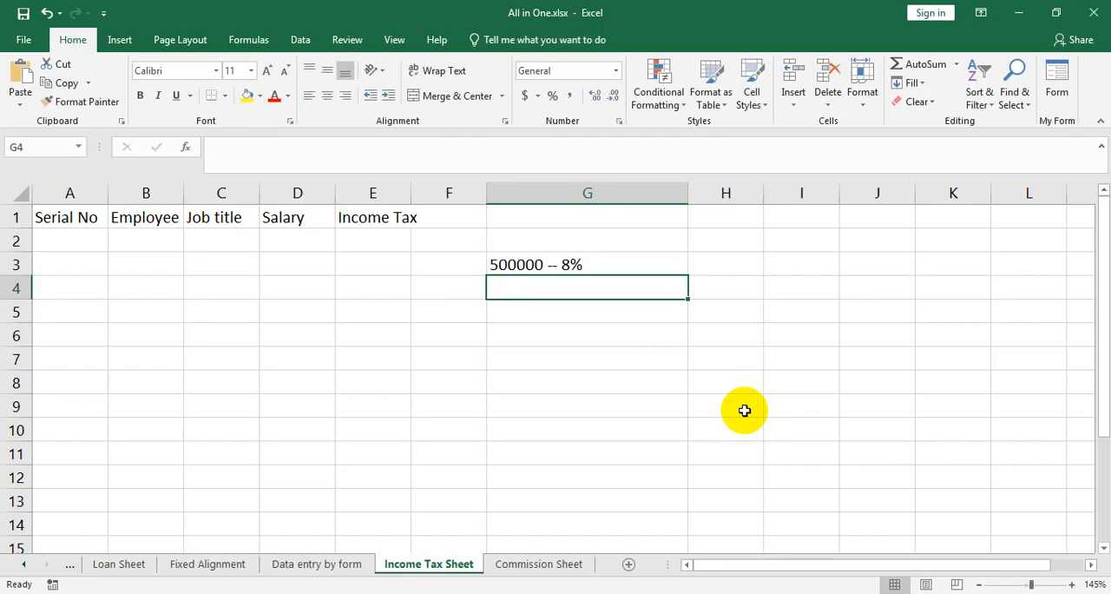
Enter the tax brackets "400000 -- 7%", "300000 -- 6%" and "200000 -- 5%" in cells G4 to G6.
{"action": "type", "text": "400000"}
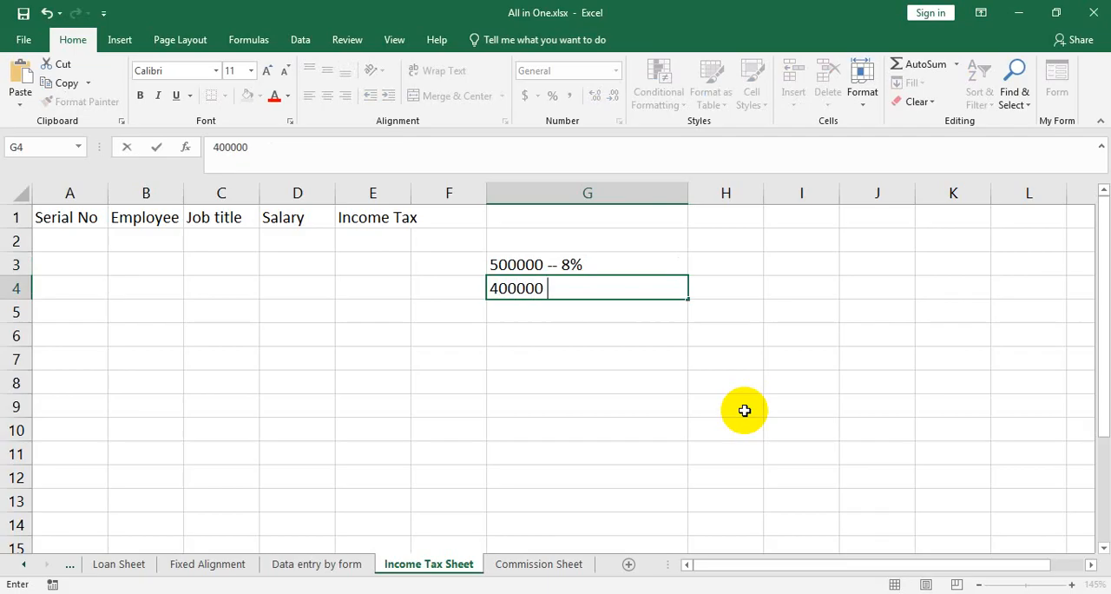
{"action": "type", "text": " - -7%"}
{"action": "key", "text": "Return"}
{"action": "type", "text": "3000"}
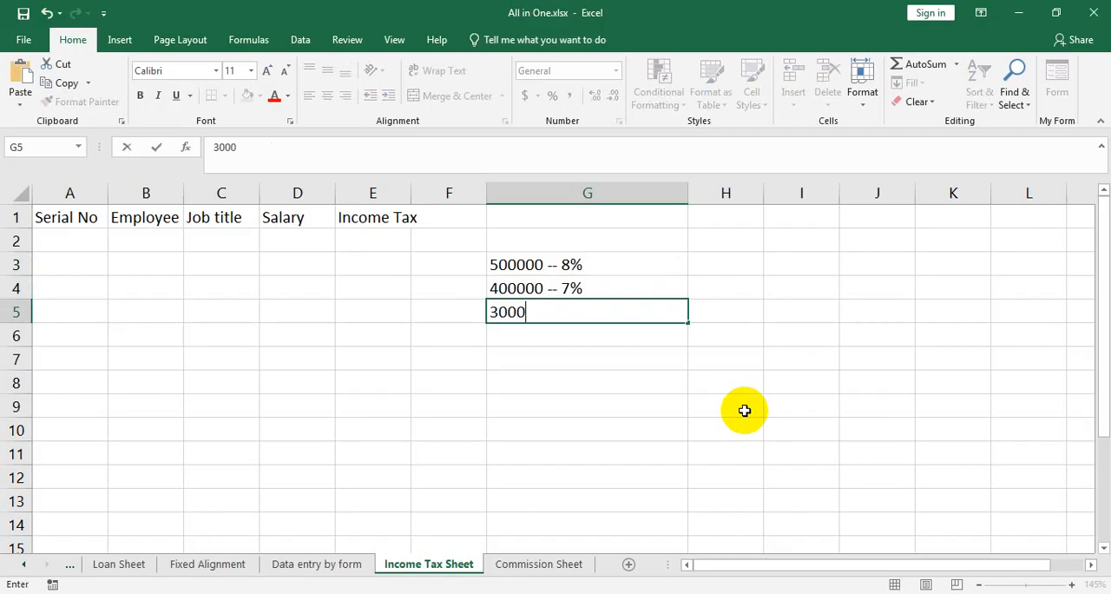
{"action": "type", "text": "00 -- 6%"}
{"action": "key", "text": "Return"}
{"action": "type", "text": "200"}
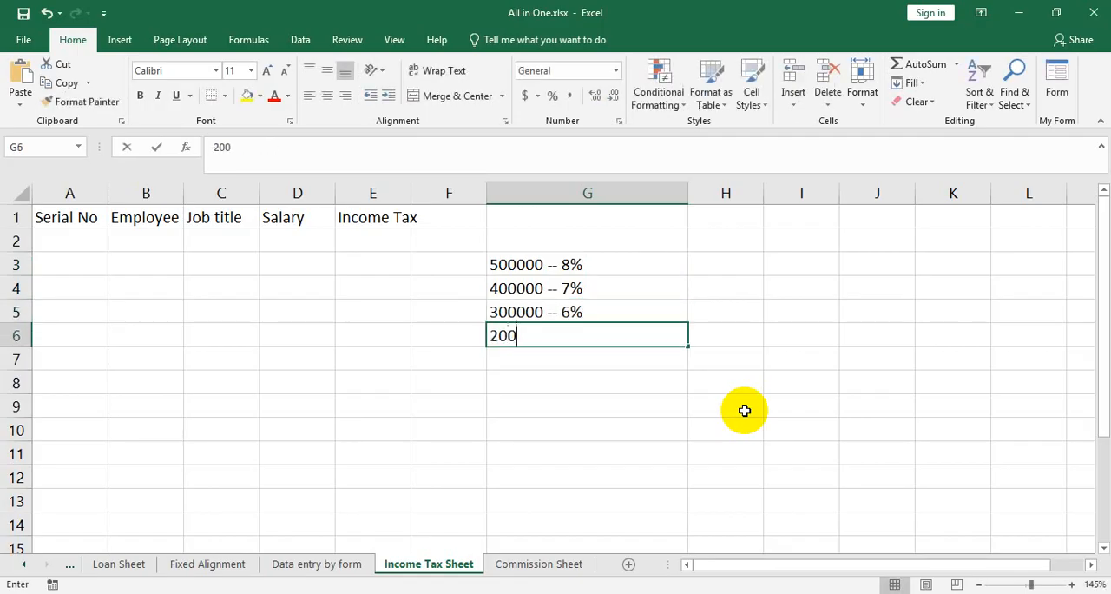
{"action": "type", "text": "000 -- 5%"}
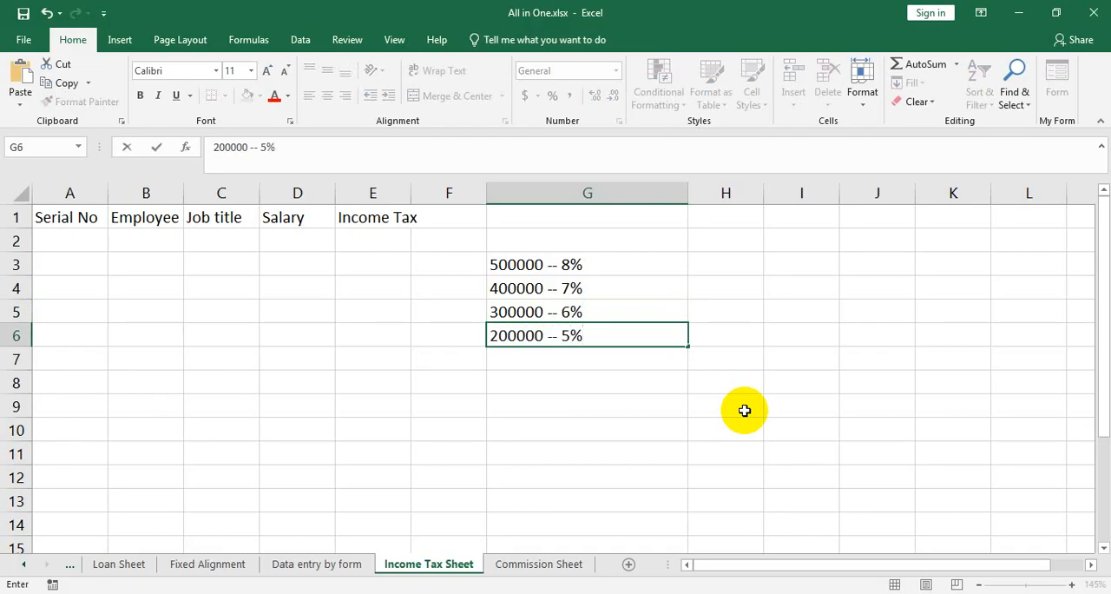
{"action": "key", "text": "Return"}
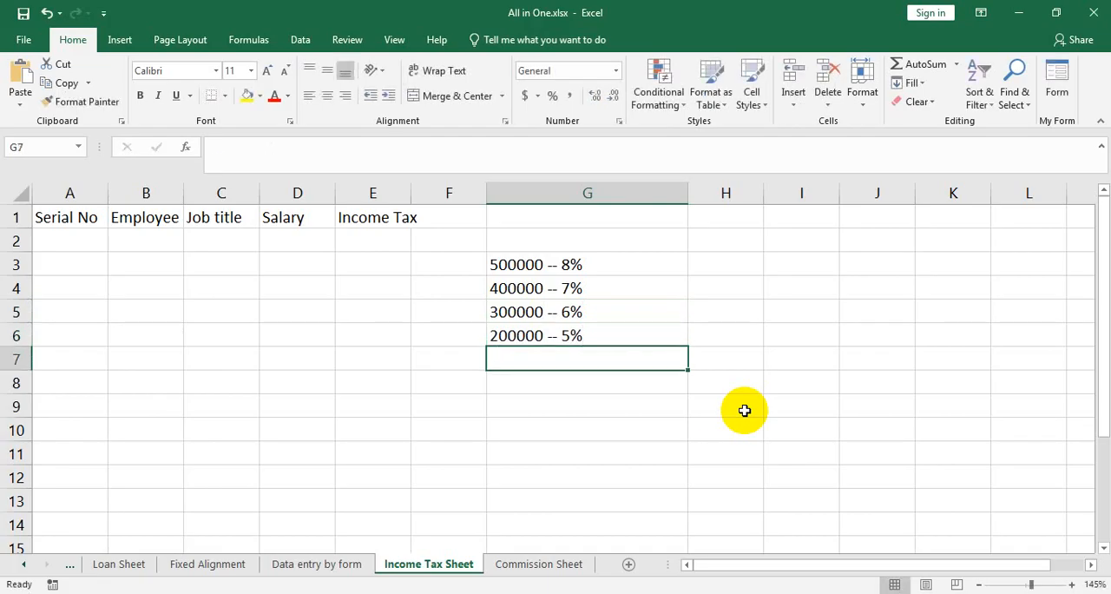
Enter the tax brackets "100000 -- 4%" in G7 and "80000 -- 3%" in G8.
{"action": "type", "text": "100000 -- 4%"}
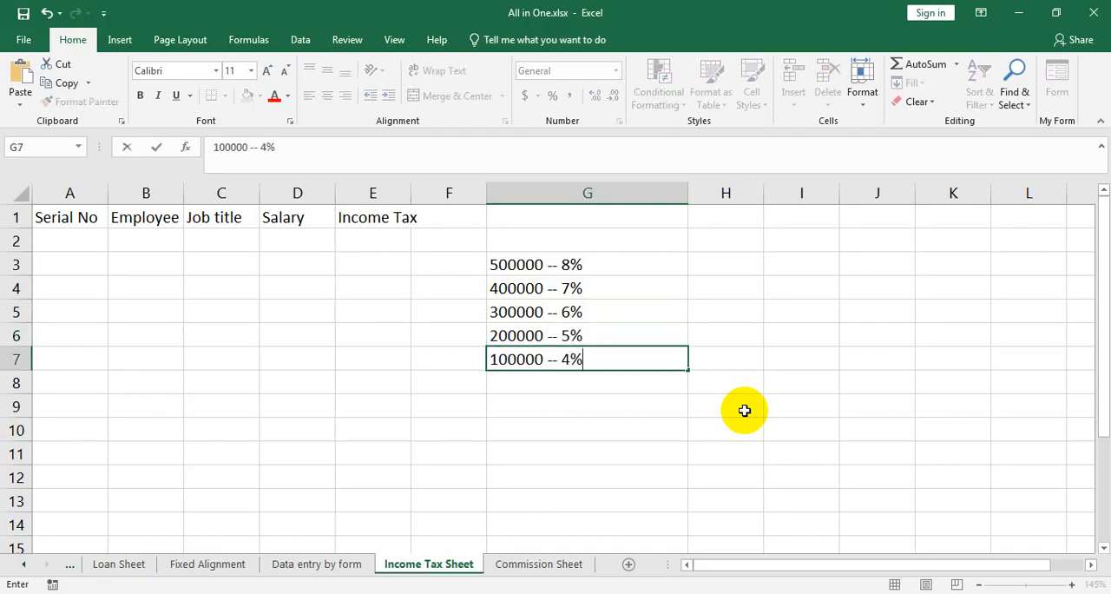
{"action": "key", "text": "Return"}
{"action": "type", "text": "5"}
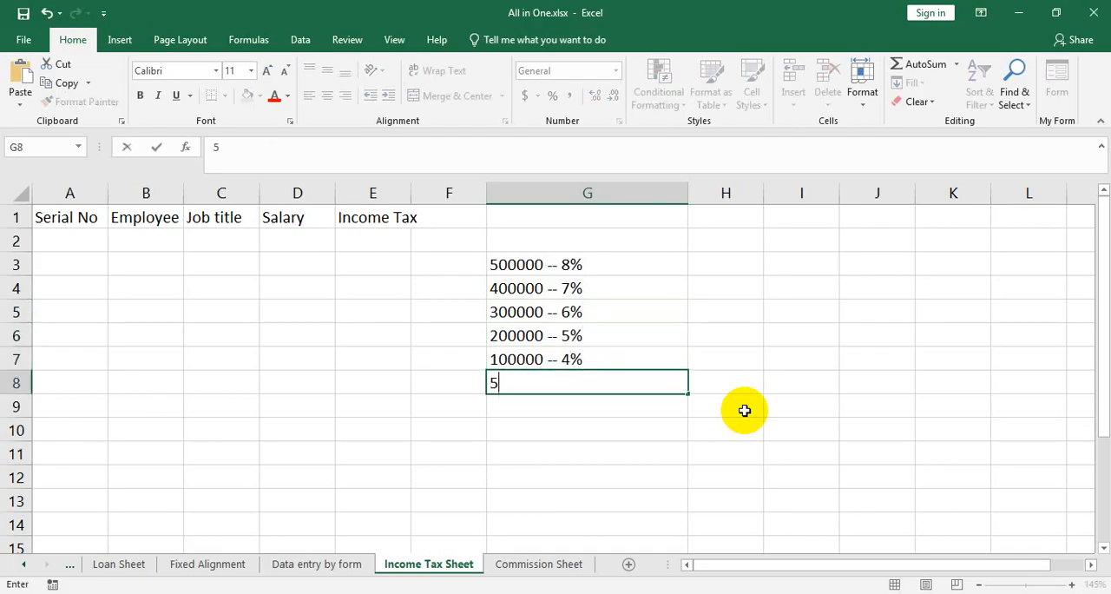
{"action": "key", "text": "BackSpace"}
{"action": "type", "text": "80000 -- "}
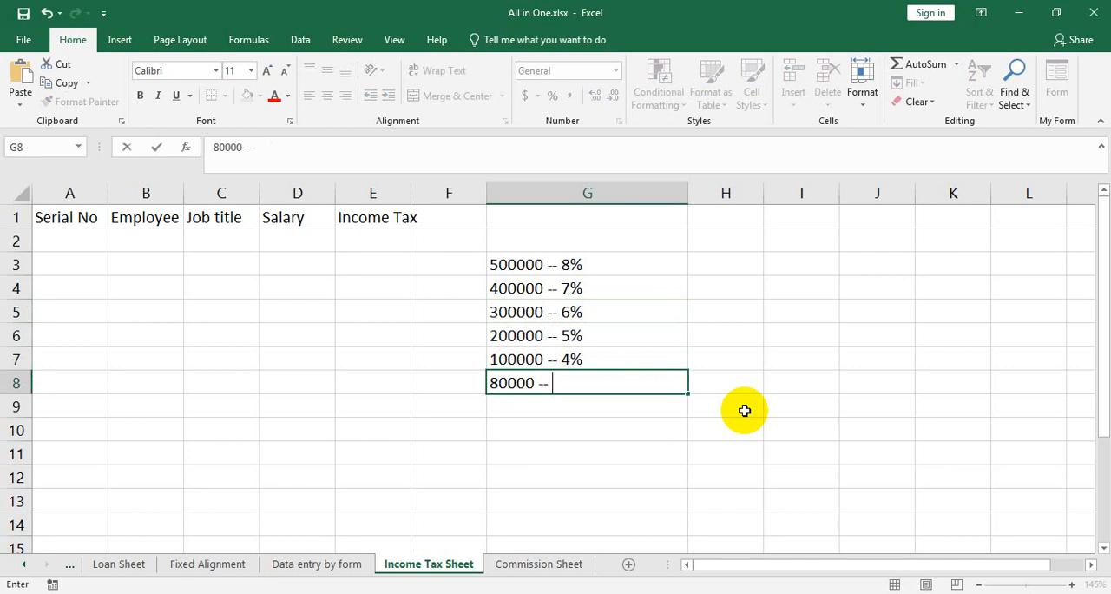
{"action": "type", "text": "3%"}
{"action": "key", "text": "Return"}
Enter the lowest tax brackets "50000 -- 2%", "40000 -- 1.5%" and "40000 -- 0%" in cells G9 to G11.
{"action": "type", "text": "50"}
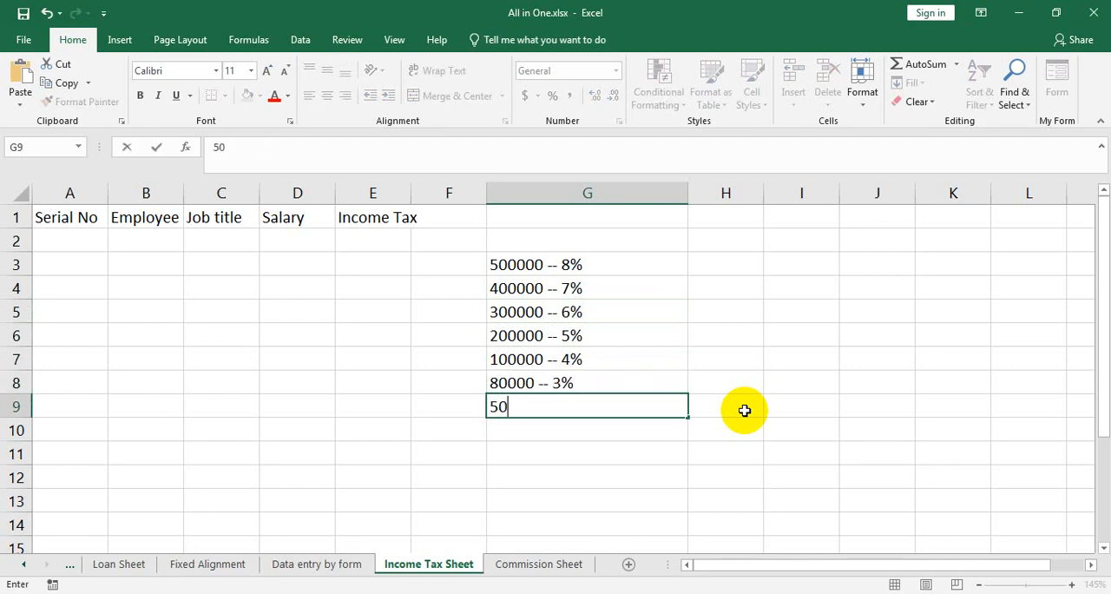
{"action": "type", "text": "000 -- 2%"}
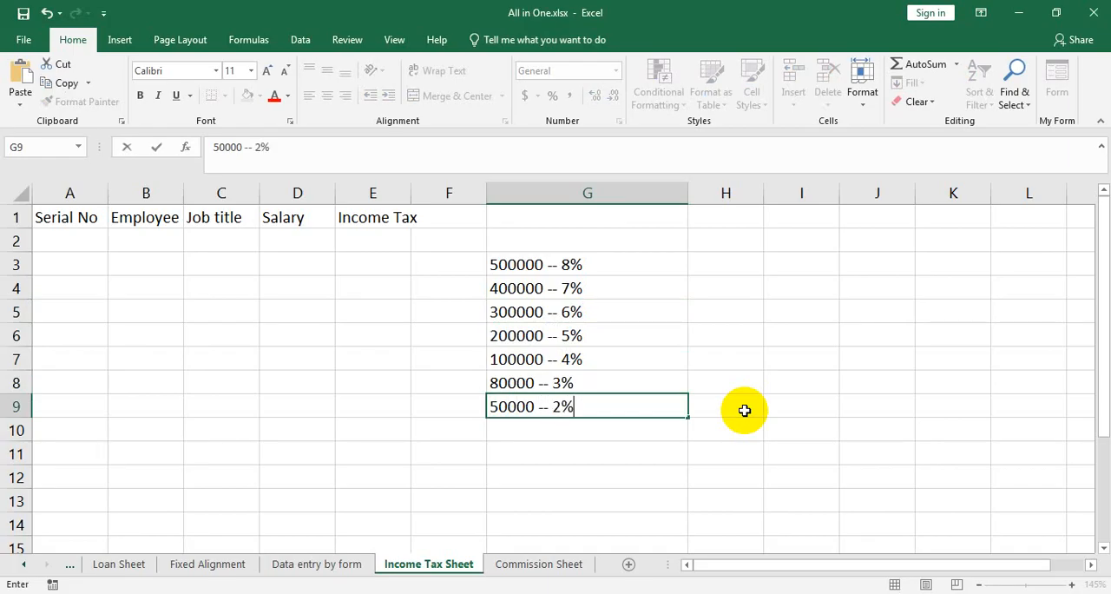
{"action": "key", "text": "Return"}
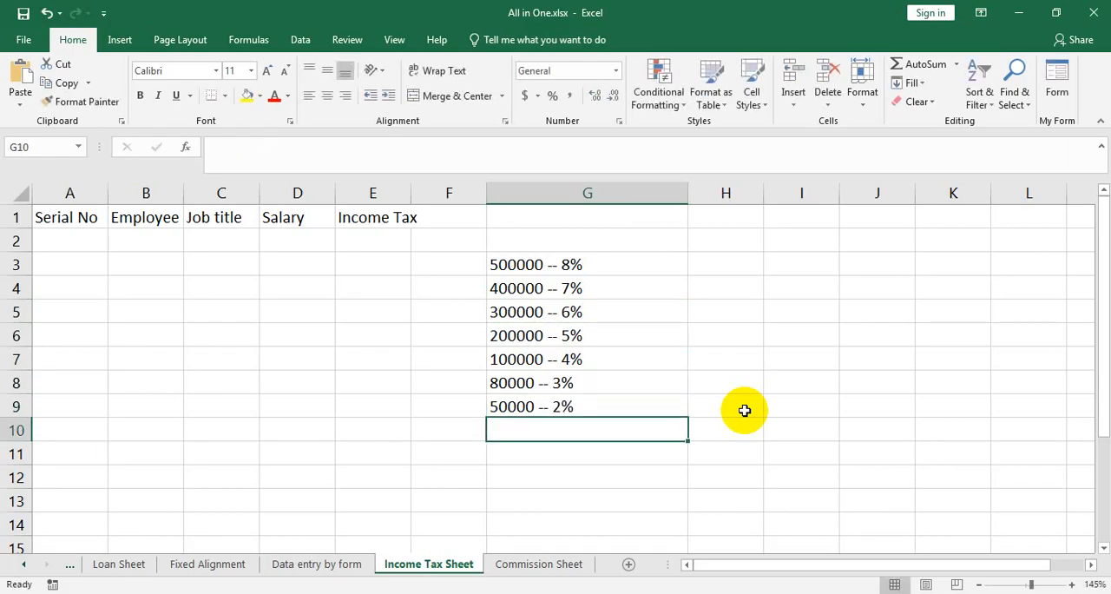
{"action": "type", "text": "40000 "}
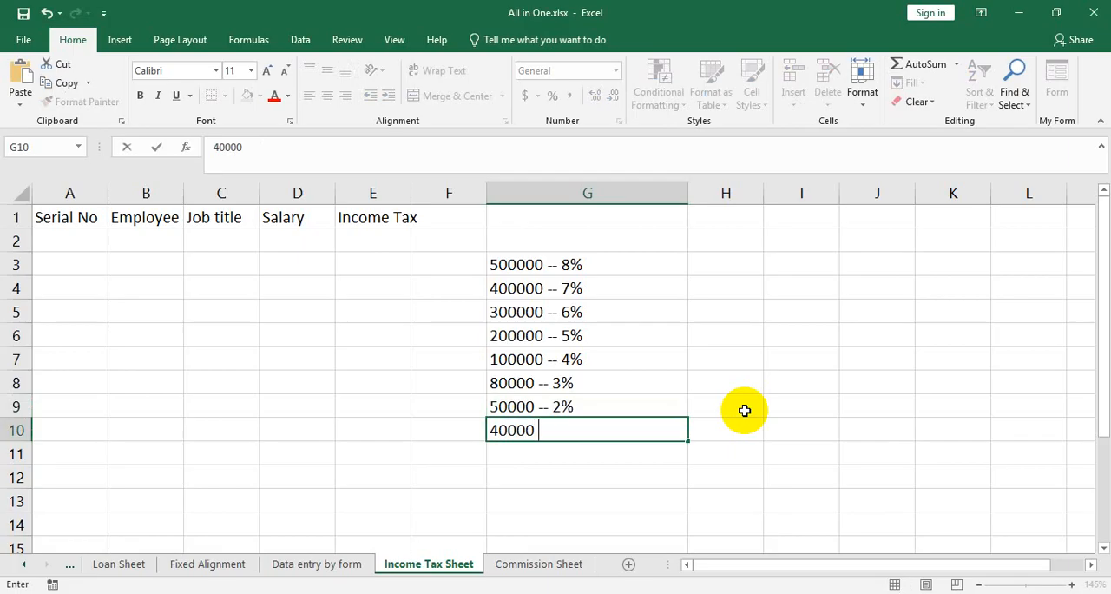
{"action": "type", "text": "-- 1.8"}
{"action": "key", "text": "BackSpace"}
{"action": "type", "text": "5%"}
{"action": "key", "text": "Return"}
{"action": "type", "text": "4"}
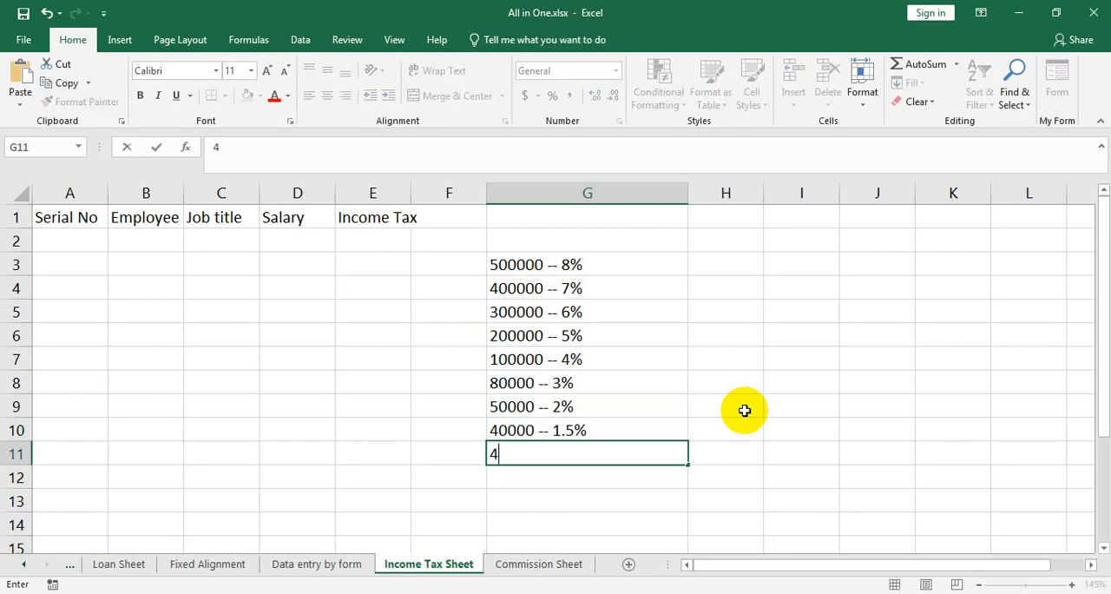
{"action": "type", "text": "0000 -- 0%"}
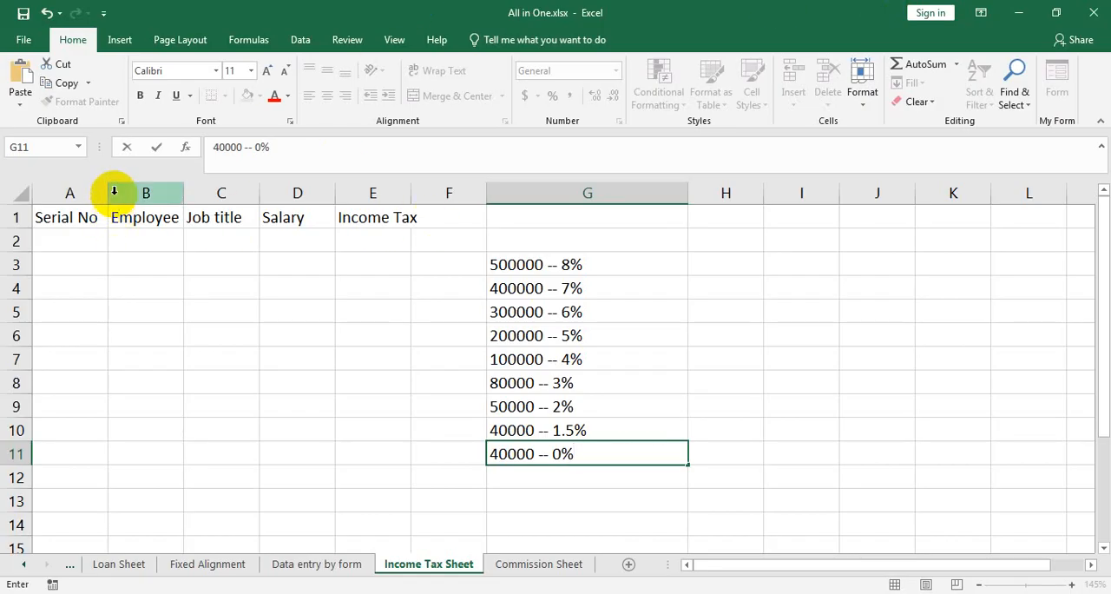
Number the rows under Serial No from 1 to 10 in cells A2 to A11 as a filled series.
{"action": "left_click", "coordinate": [92, 236]}
{"action": "type", "text": "1"}
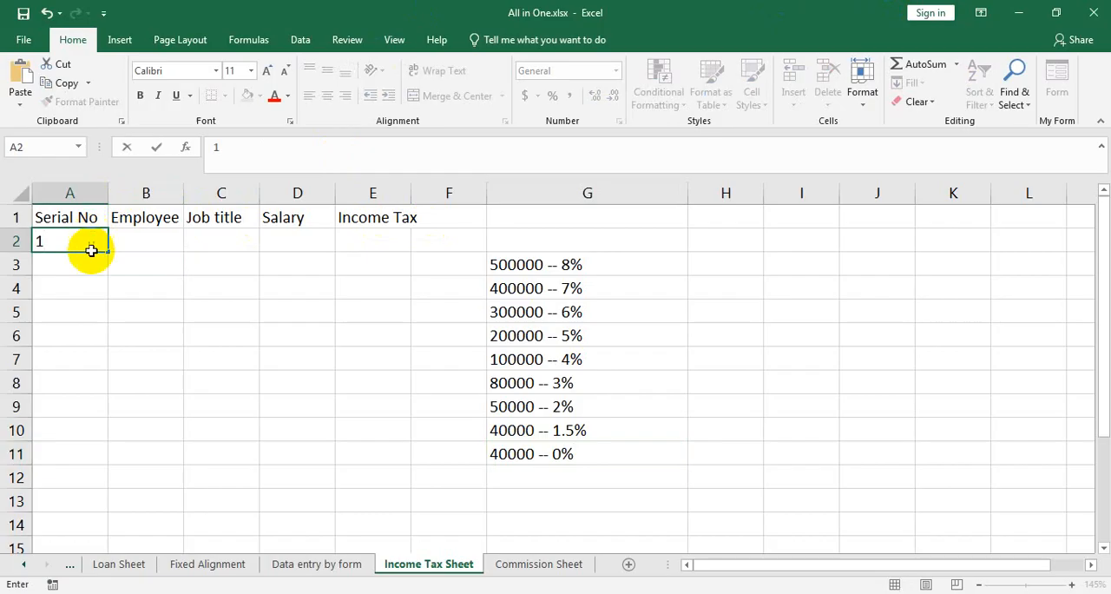
{"action": "left_click_drag", "start_coordinate": [108, 251], "coordinate": [92, 470]}
Enter the first employee's full name in B2 and widen the Employee Name column.
{"action": "left_click", "coordinate": [167, 237]}
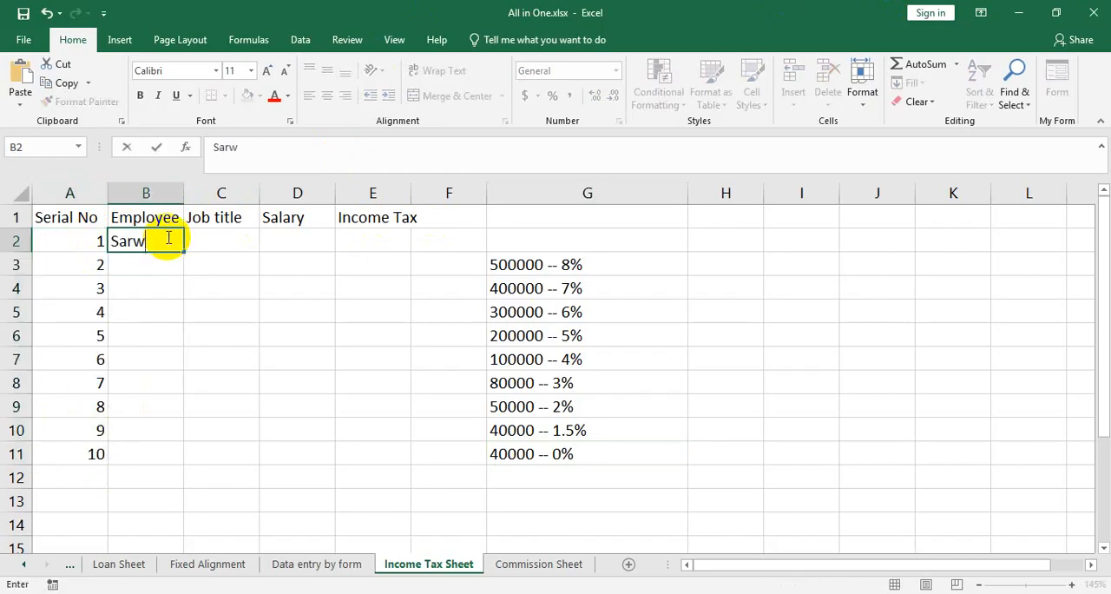
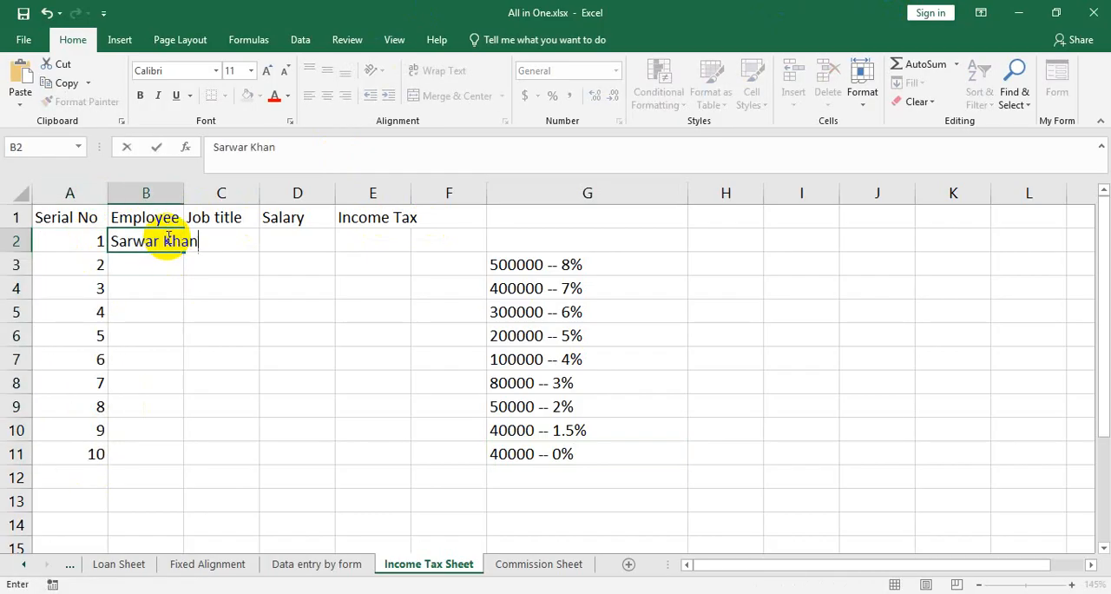
{"action": "left_click", "coordinate": [184, 189]}
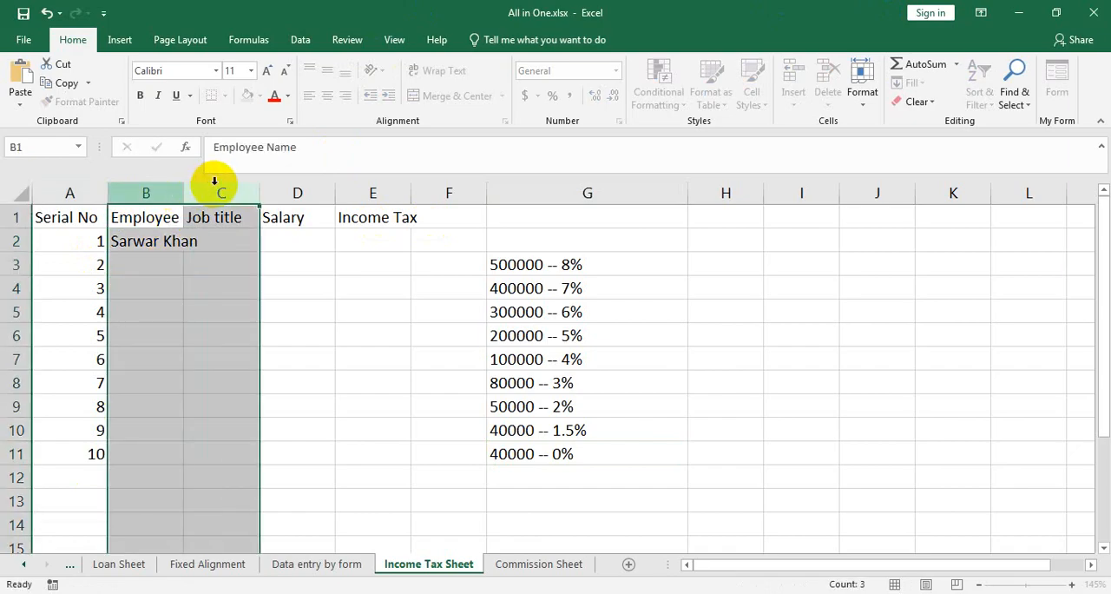
{"action": "left_click", "coordinate": [197, 218]}
{"action": "left_click_drag", "start_coordinate": [185, 190], "coordinate": [207, 180]}
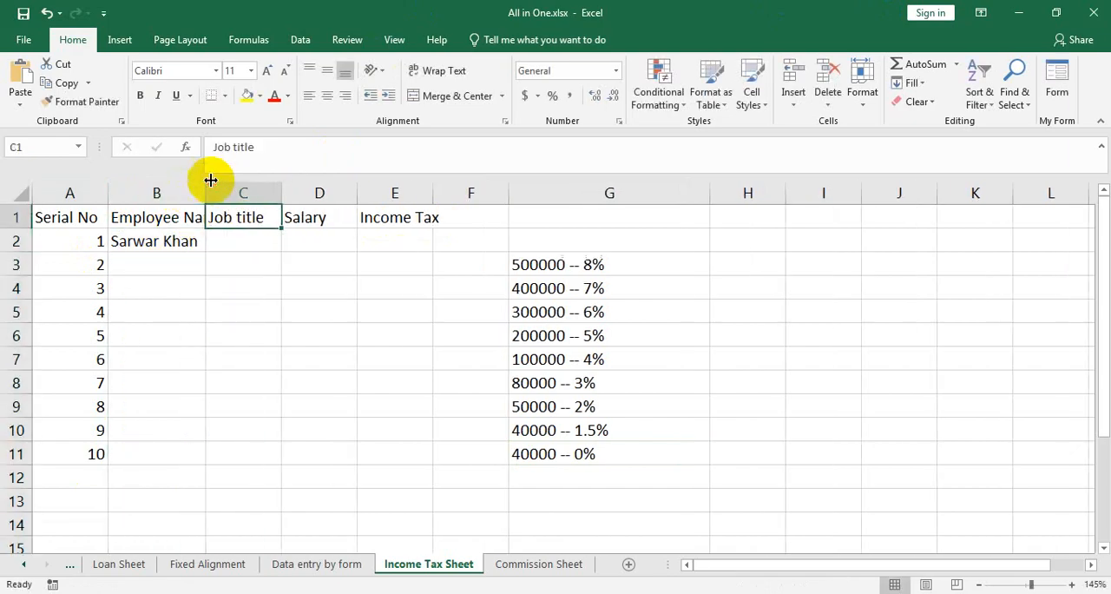
Fill the employee name list from B2 down to B11 and widen column B to fit the longest name.
{"action": "left_click", "coordinate": [186, 241]}
{"action": "left_click_drag", "start_coordinate": [205, 252], "coordinate": [187, 452]}
{"action": "left_click_drag", "start_coordinate": [209, 196], "coordinate": [247, 199]}
{"action": "left_click", "coordinate": [306, 234]}
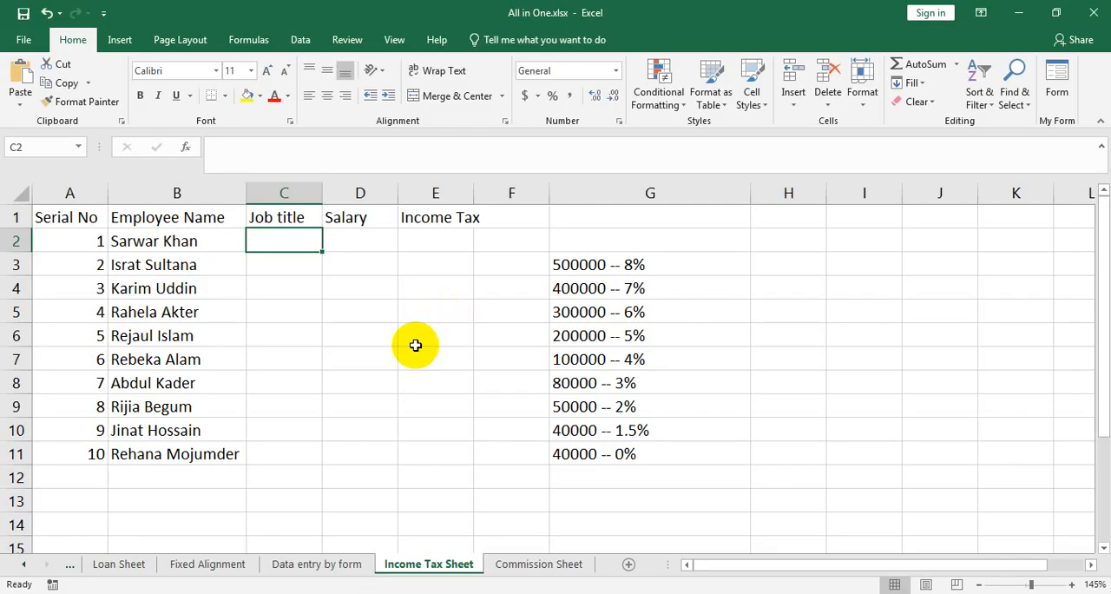
Enter the job title "intrcutor" in C2, fill it down to C11, and widen the Salary and Income Tax columns.
{"action": "type", "text": "intr"}
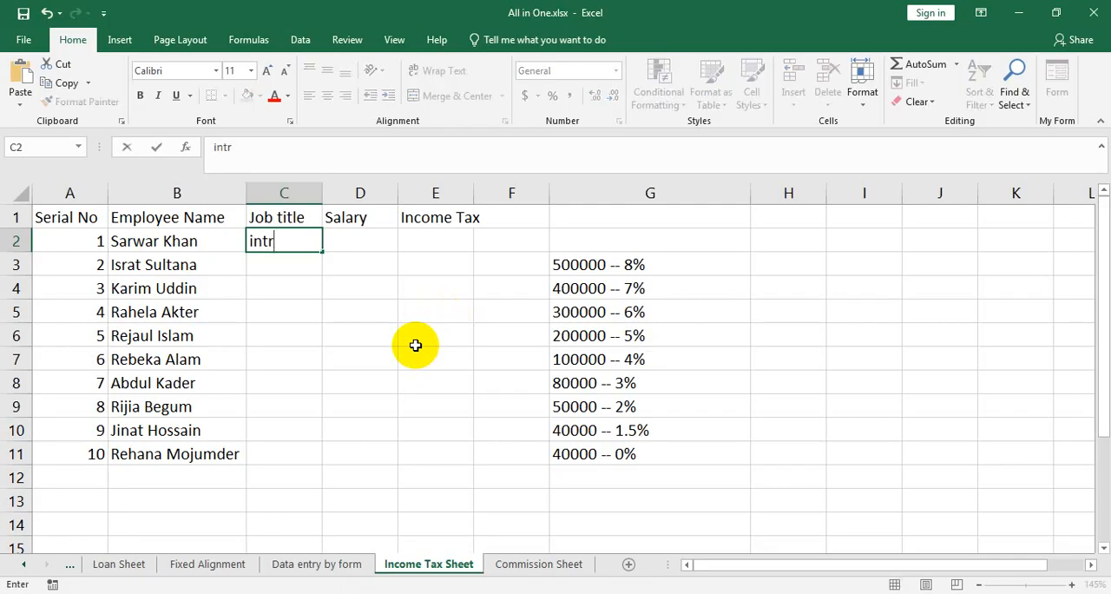
{"action": "type", "text": "cutor"}
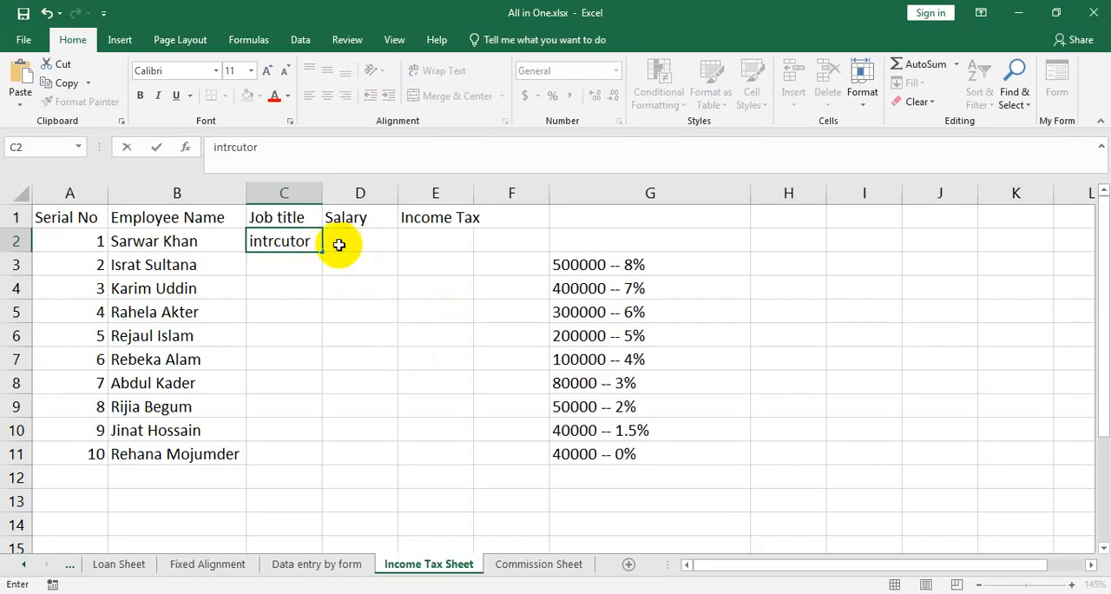
{"action": "left_click_drag", "start_coordinate": [322, 250], "coordinate": [322, 460]}
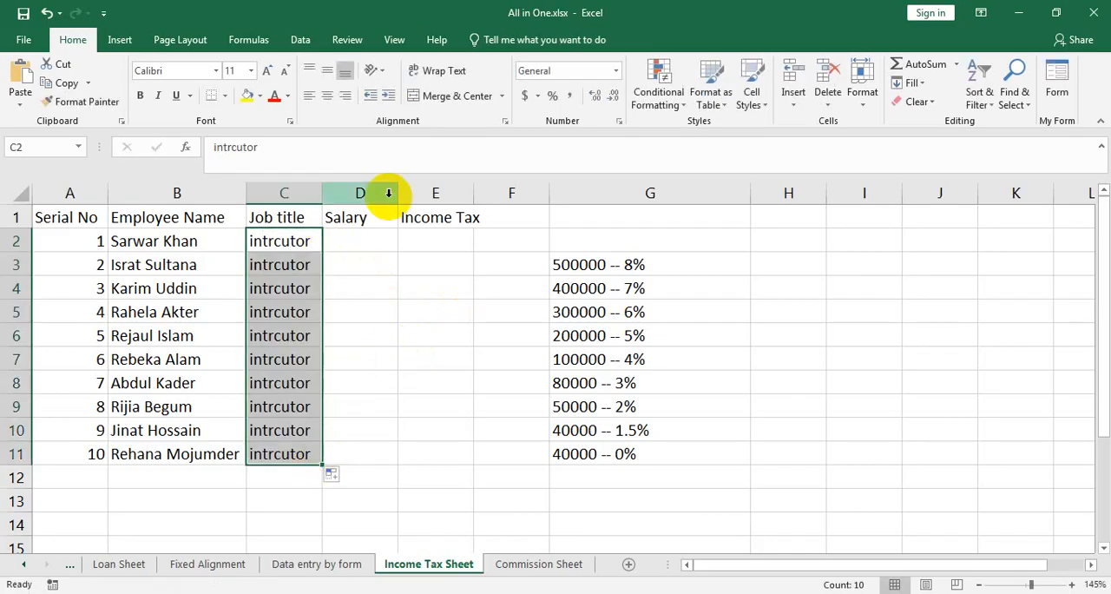
{"action": "left_click_drag", "start_coordinate": [397, 184], "coordinate": [420, 186]}
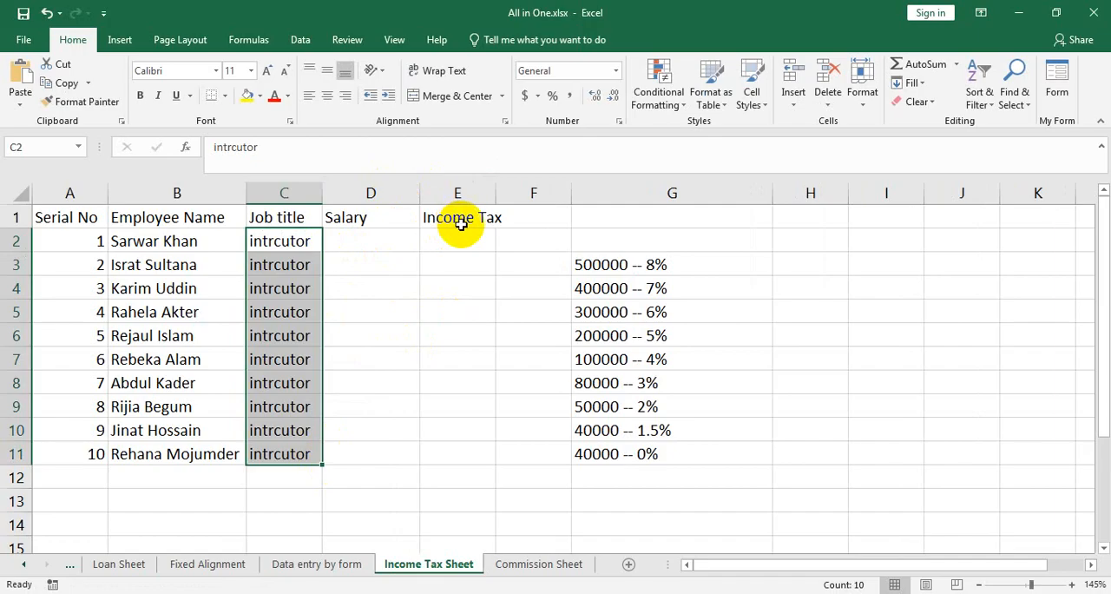
{"action": "left_click_drag", "start_coordinate": [495, 193], "coordinate": [546, 192]}
Enter the first two salaries, 508000 in D2 and 750000 in D3.
{"action": "left_click", "coordinate": [349, 237]}
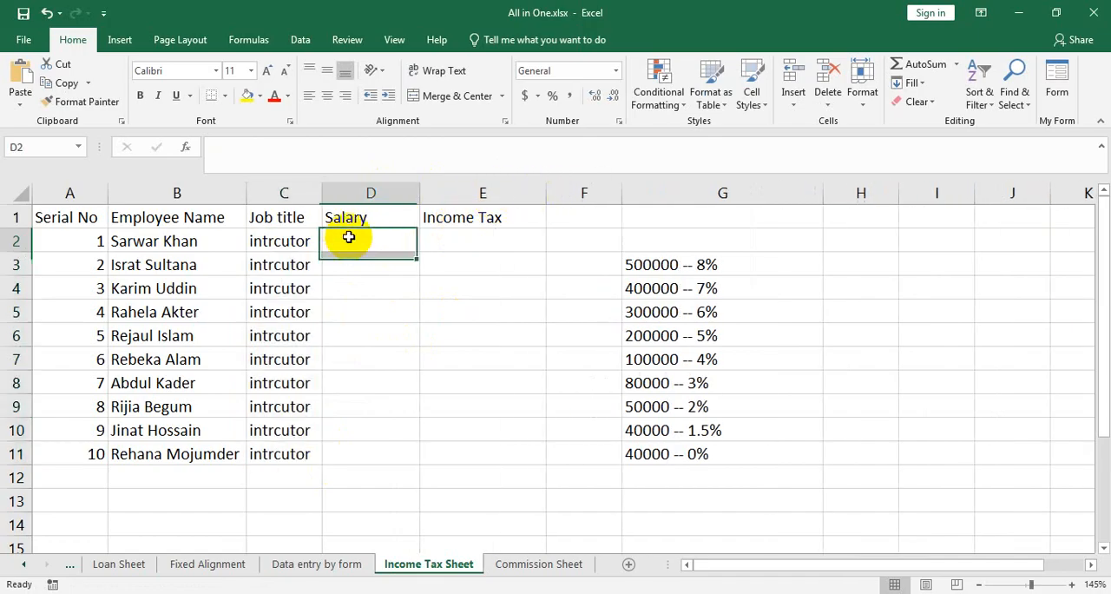
{"action": "type", "text": "50000"}
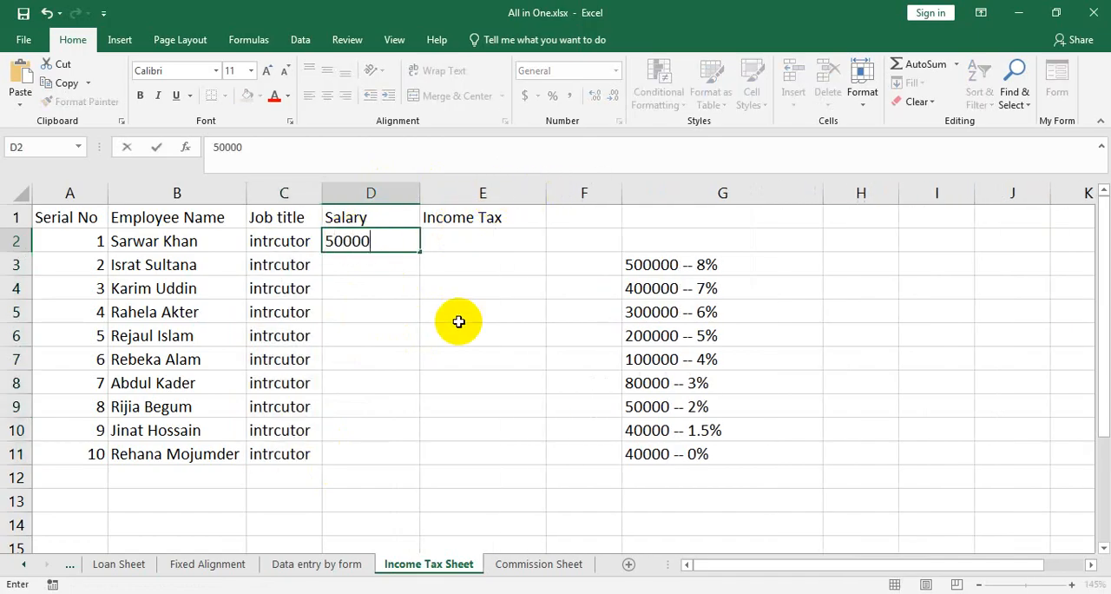
{"action": "key", "text": "BackSpace"}
{"action": "key", "text": "BackSpace"}
{"action": "key", "text": "BackSpace"}
{"action": "type", "text": "8000"}
{"action": "key", "text": "Return"}
{"action": "type", "text": "750000"}
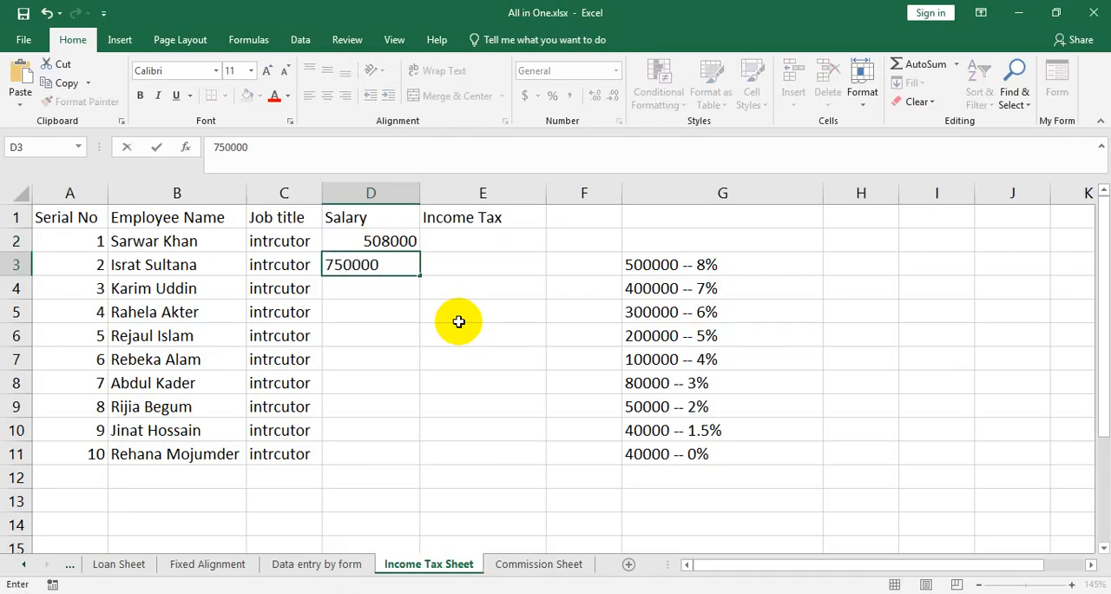
{"action": "key", "text": "Return"}
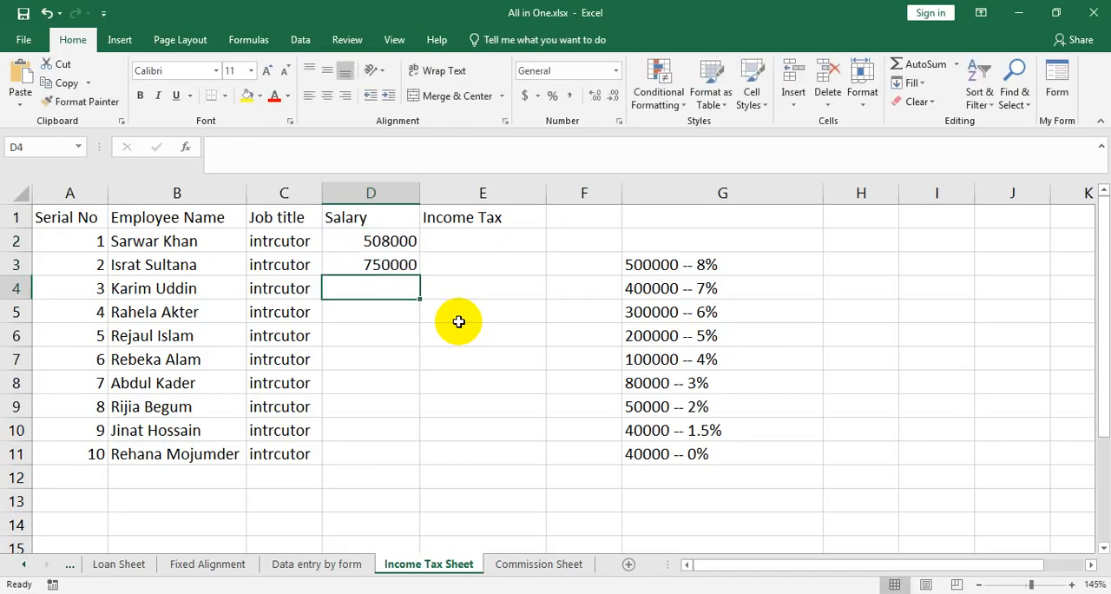
Enter the salaries 680000, 68000 and 280000 in cells D4 to D6.
{"action": "type", "text": "680000"}
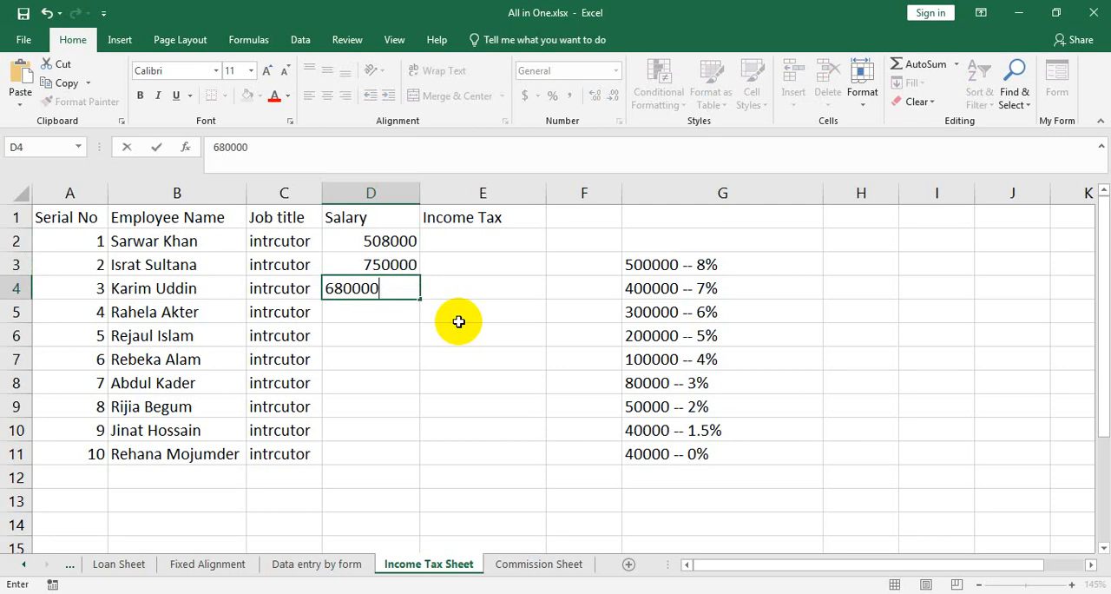
{"action": "key", "text": "Return"}
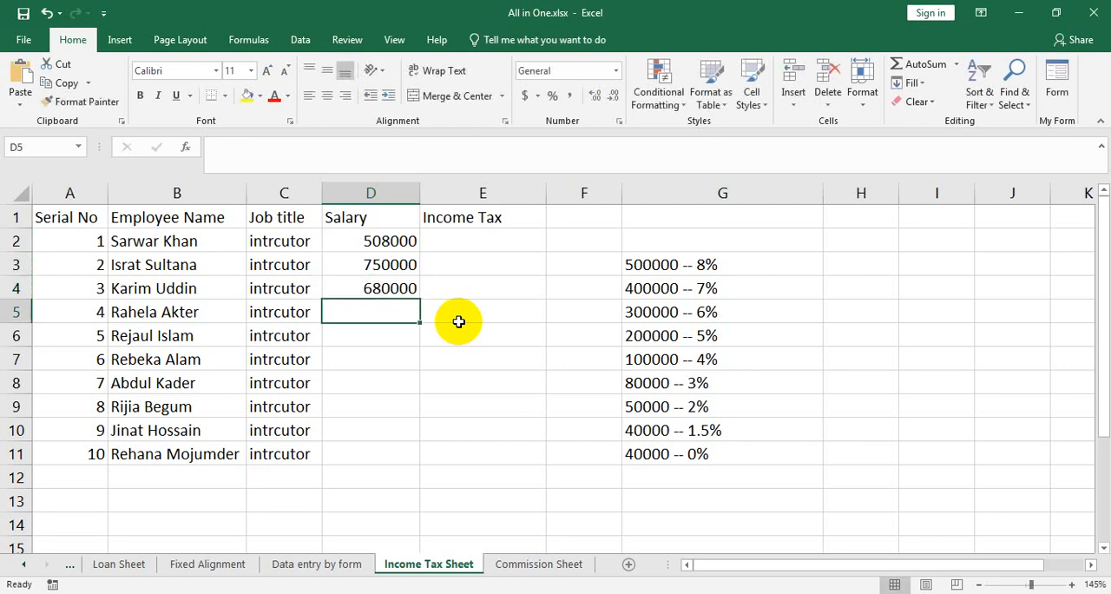
{"action": "type", "text": "68000"}
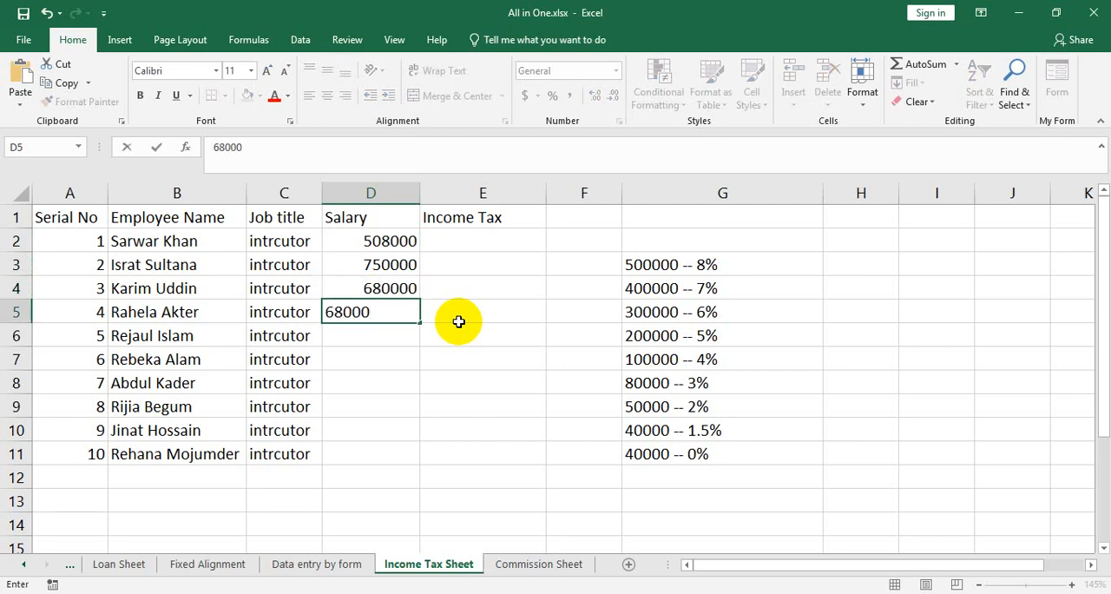
{"action": "key", "text": "Return"}
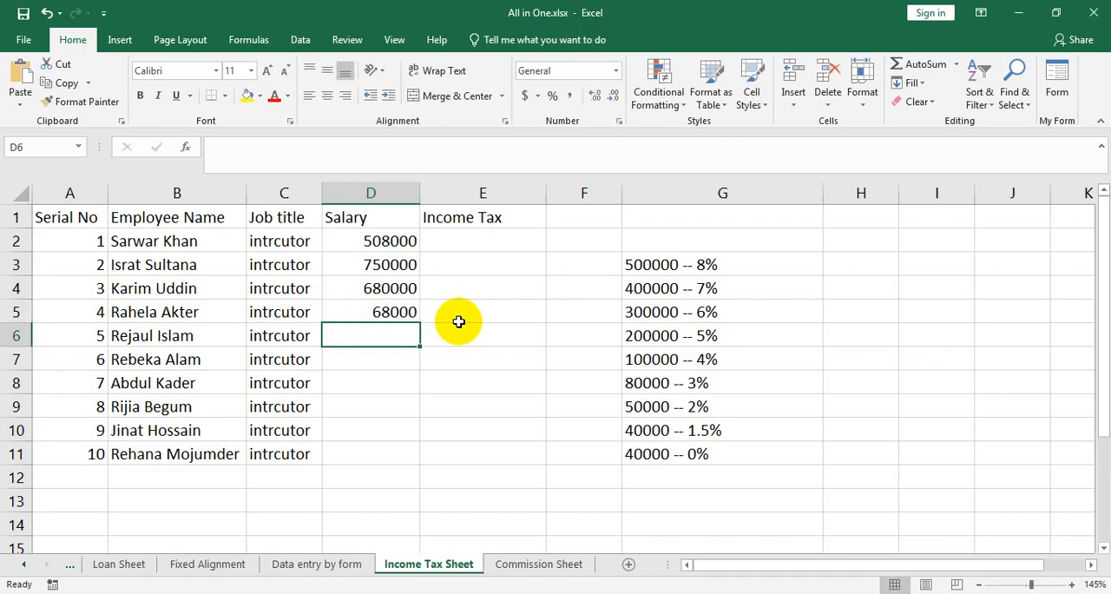
{"action": "type", "text": "280000"}
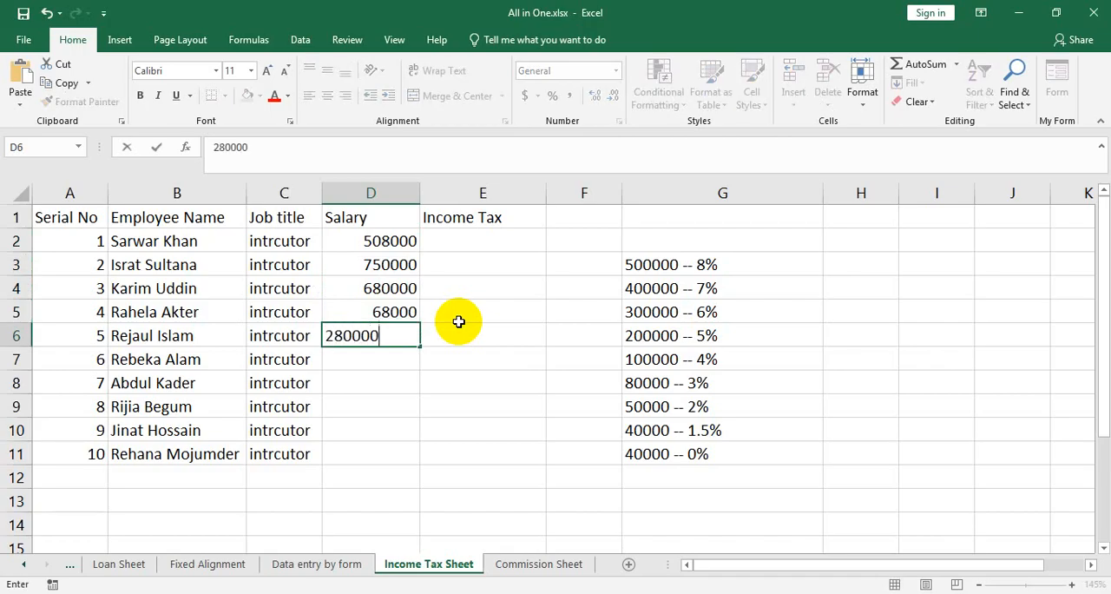
{"action": "key", "text": "Return"}
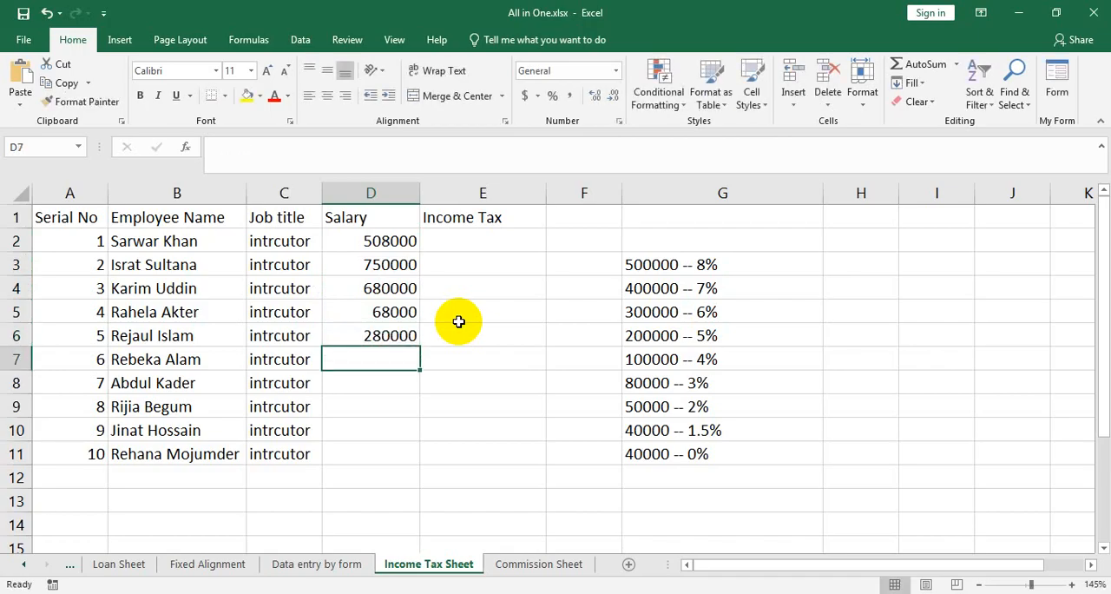
Enter the salaries 590000, 190000 and 35000 in cells D7 to D9.
{"action": "type", "text": "590000"}
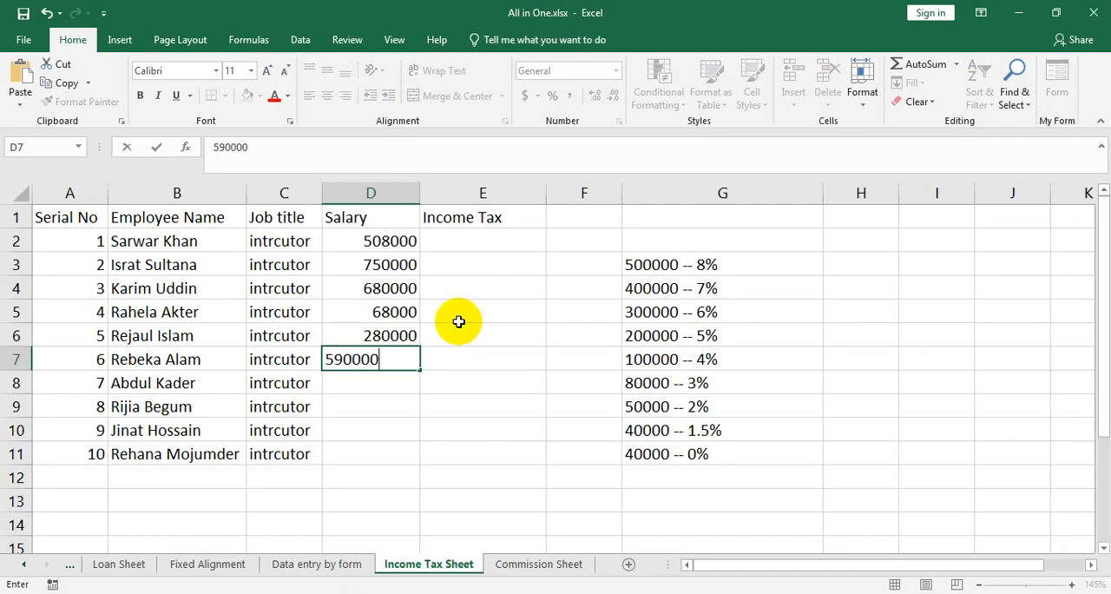
{"action": "key", "text": "Return"}
{"action": "type", "text": "1"}
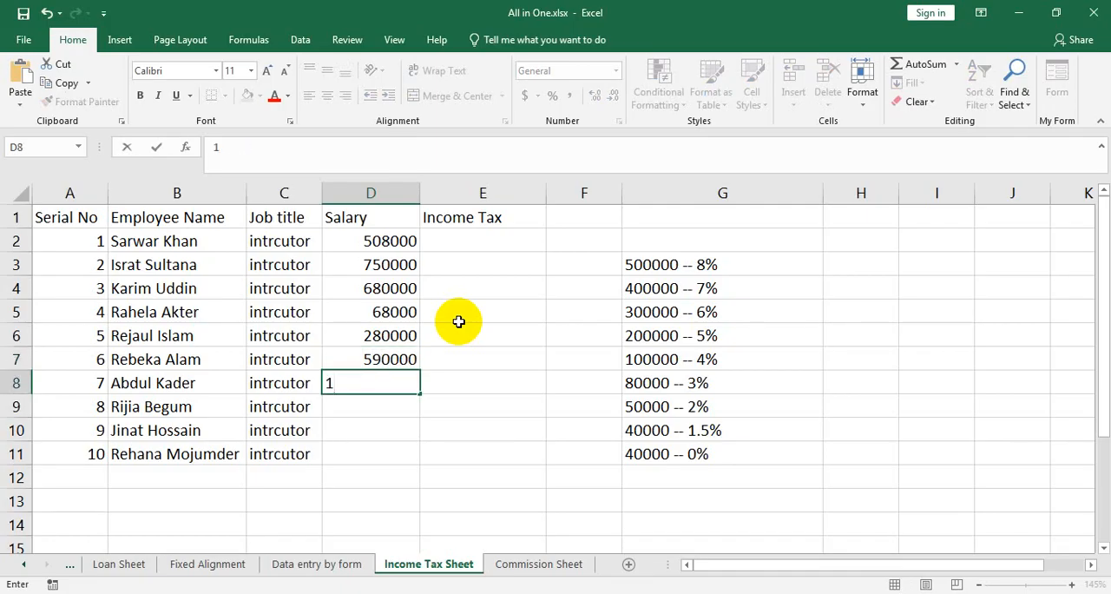
{"action": "type", "text": "90000"}
{"action": "key", "text": "Return"}
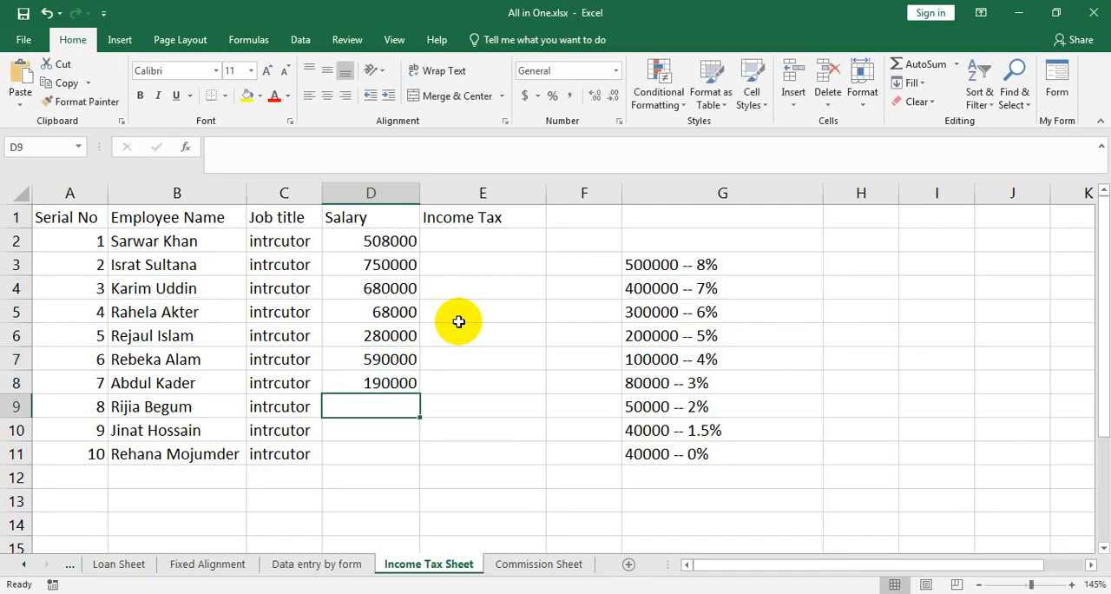
{"action": "type", "text": "35000"}
{"action": "key", "text": "Return"}
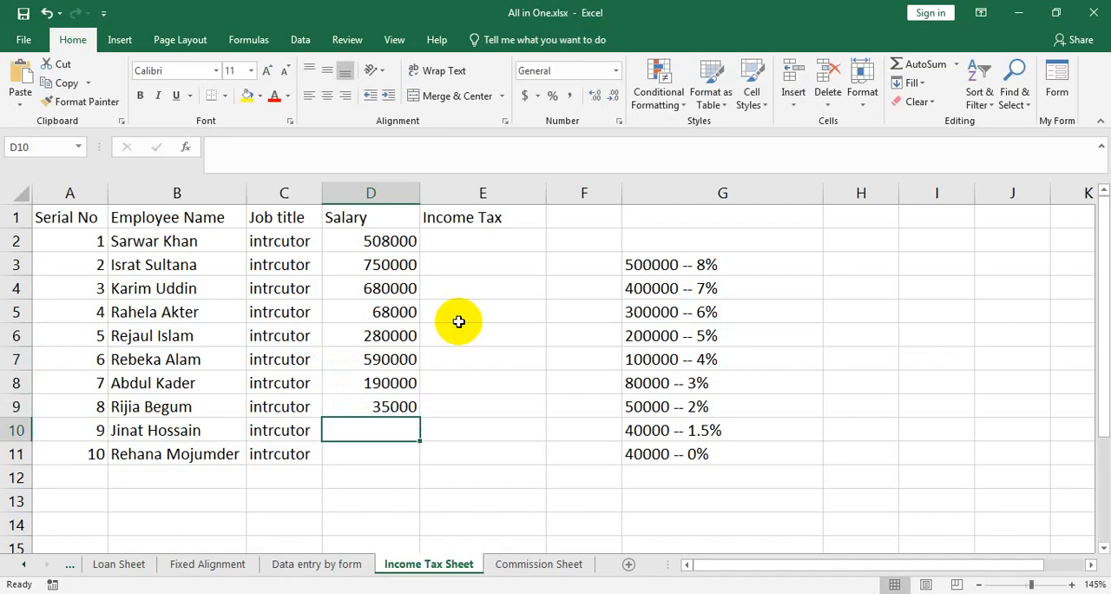
Enter the last two salaries, 22000 in D10 and 187000 in D11.
{"action": "type", "text": "220000"}
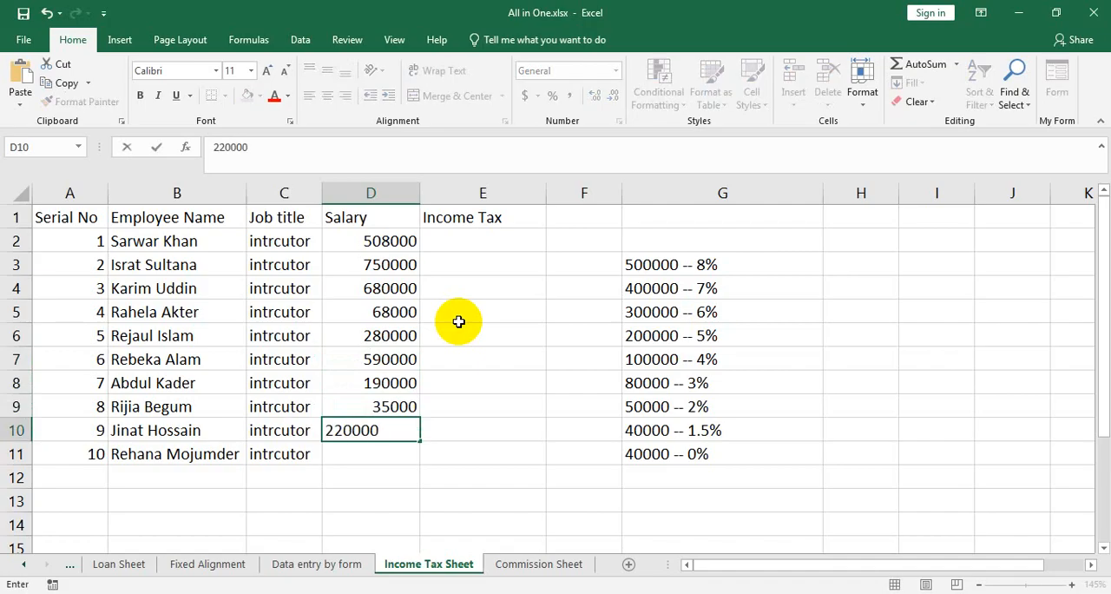
{"action": "key", "text": "BackSpace"}
{"action": "key", "text": "Return"}
{"action": "type", "text": "1"}
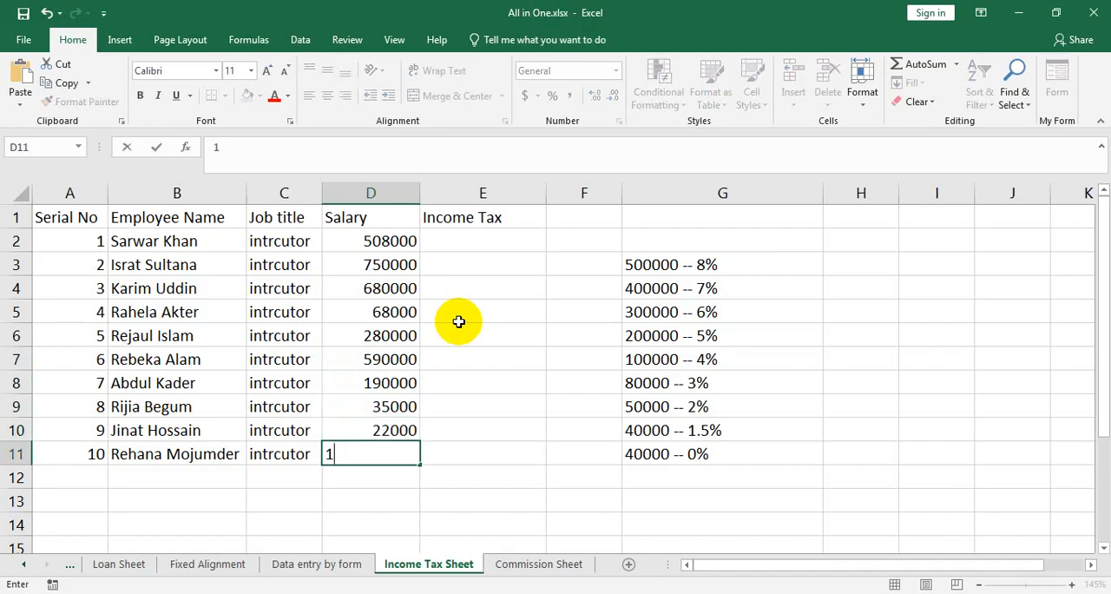
{"action": "type", "text": "87000"}
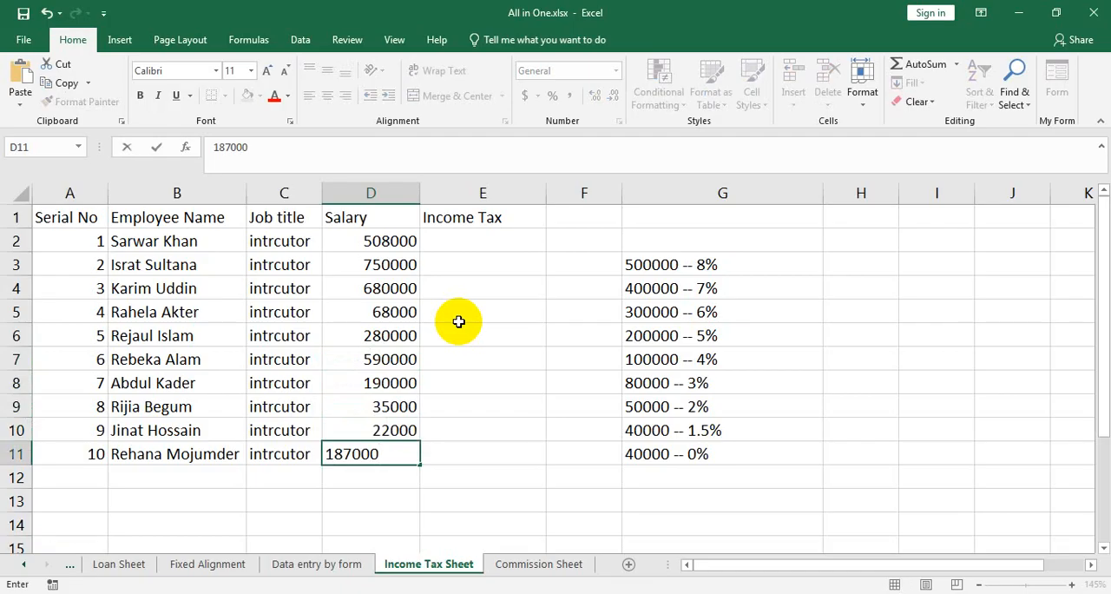
{"action": "key", "text": "Return"}
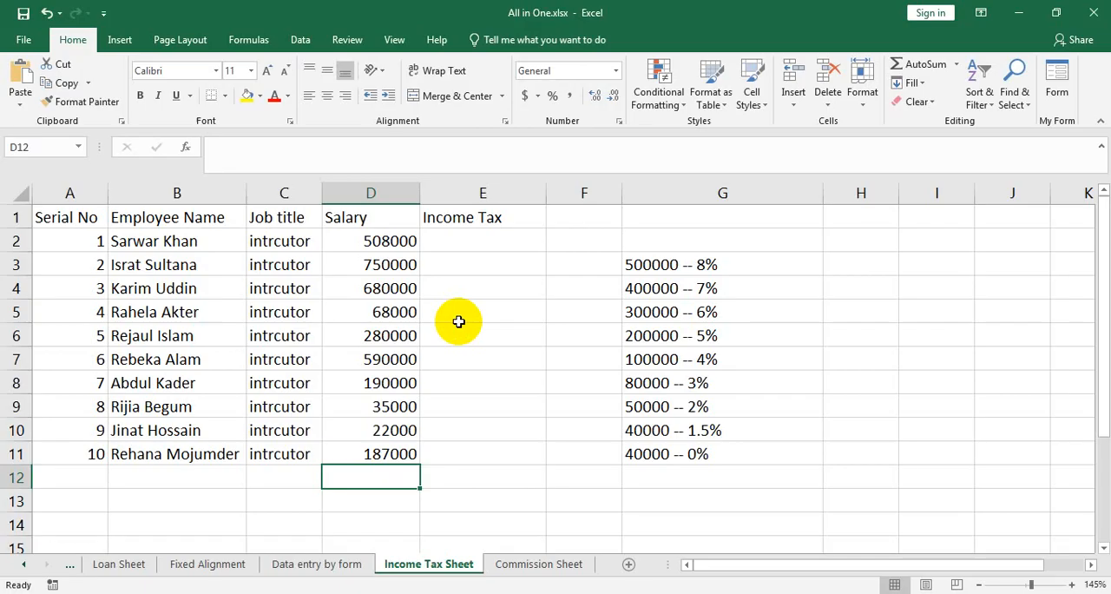
Make the header cells A1 to E1 bold and center their text.
{"action": "left_click_drag", "start_coordinate": [504, 218], "coordinate": [98, 212]}
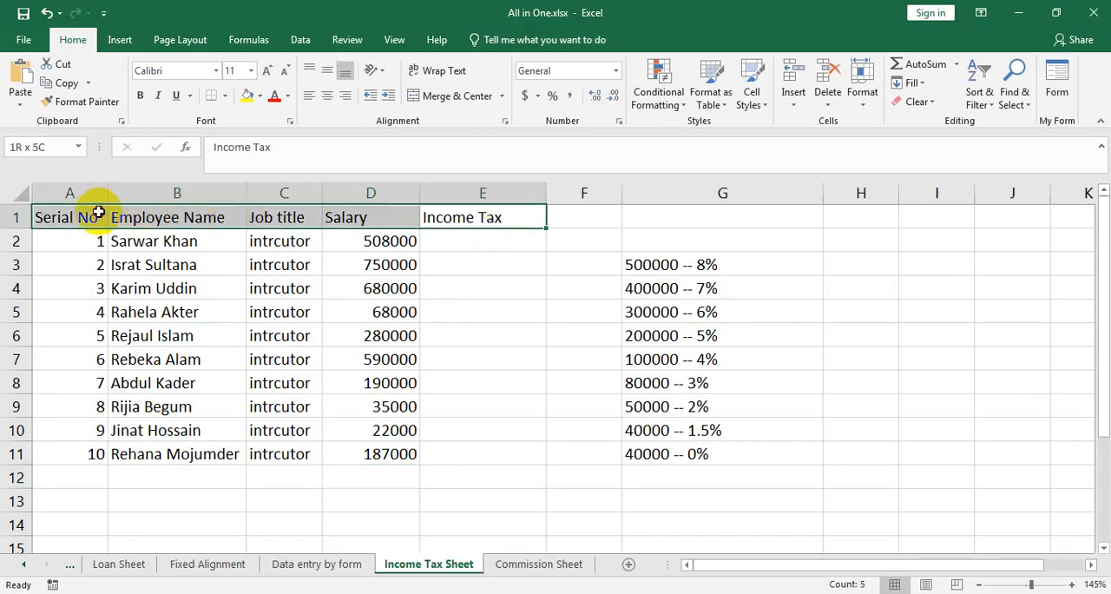
{"action": "left_click", "coordinate": [140, 95]}
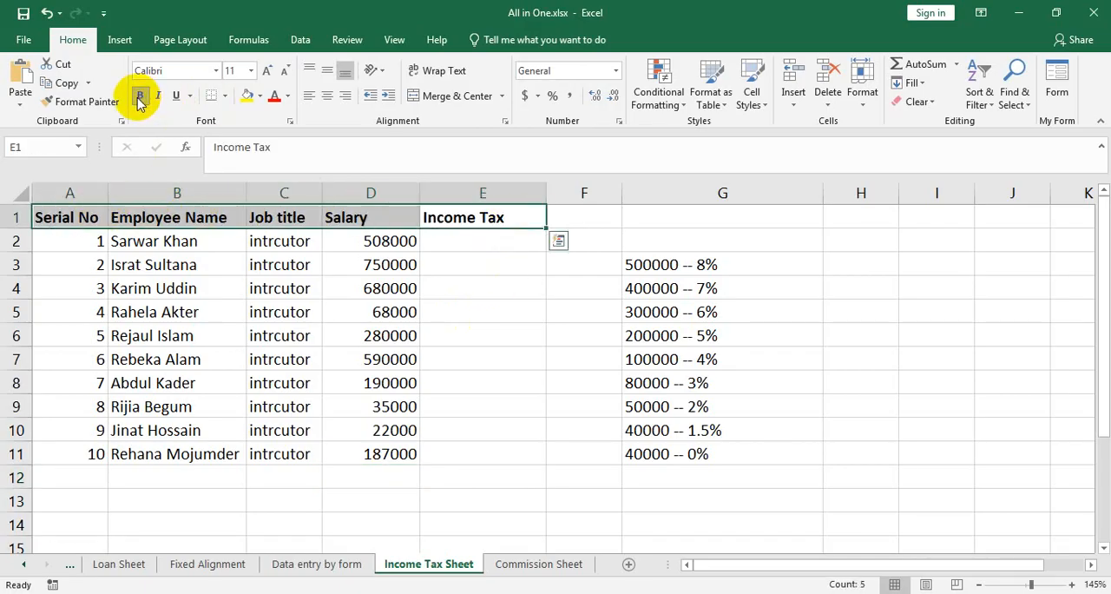
{"action": "left_click", "coordinate": [328, 96]}
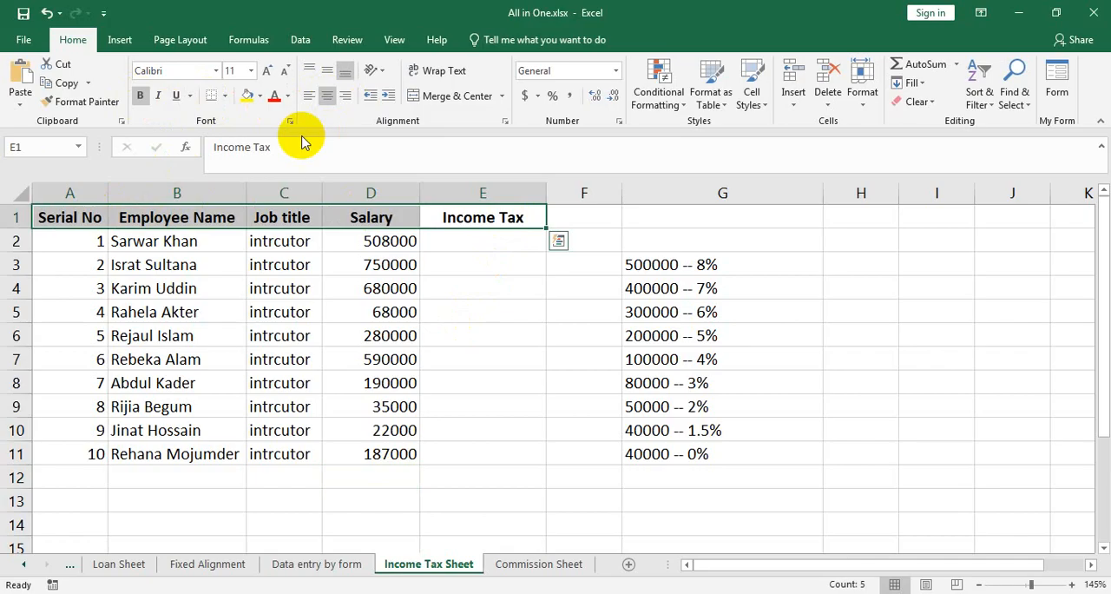
Give the header cells A1 to E1 a dark blue fill and white text.
{"action": "left_click", "coordinate": [260, 96]}
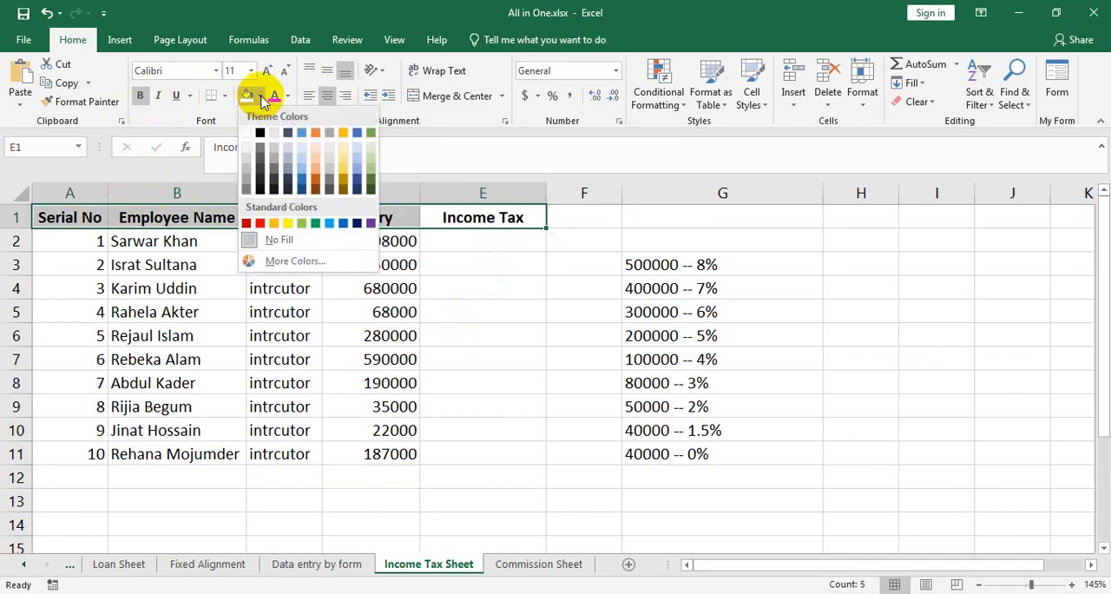
{"action": "left_click", "coordinate": [304, 188]}
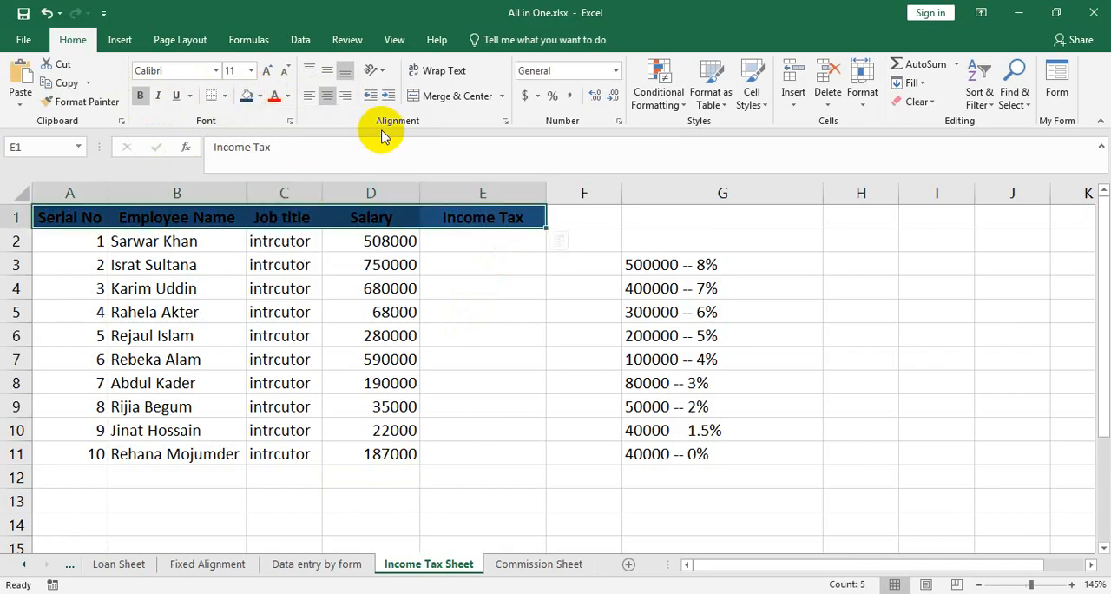
{"action": "left_click", "coordinate": [287, 95]}
{"action": "left_click", "coordinate": [280, 146]}
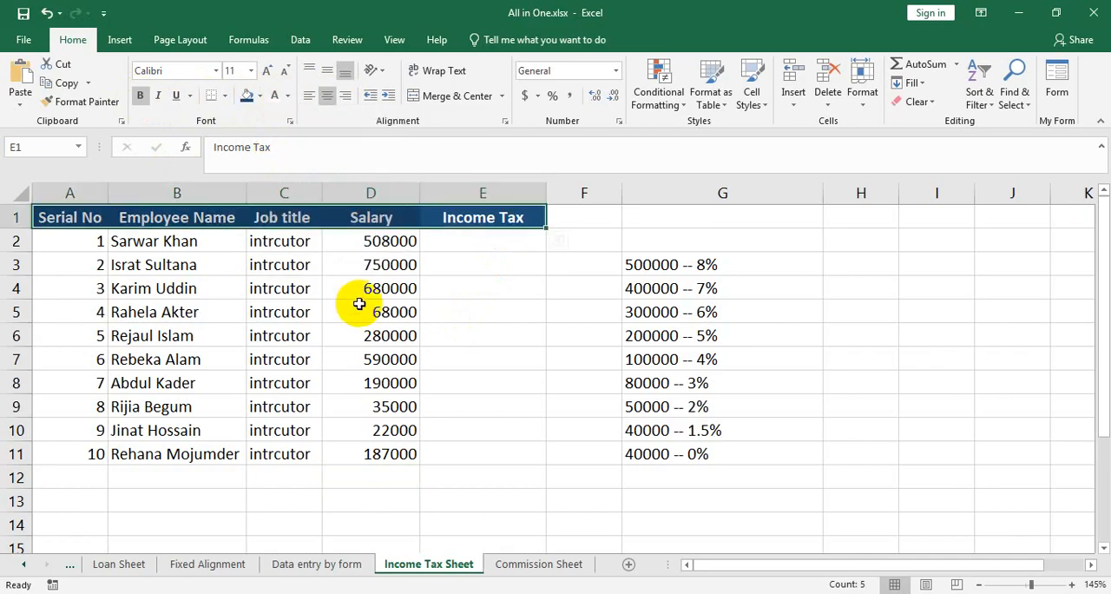
Start an IF formula in E2 under Income Tax with the logical test D2>=500000.
{"action": "left_click", "coordinate": [488, 242]}
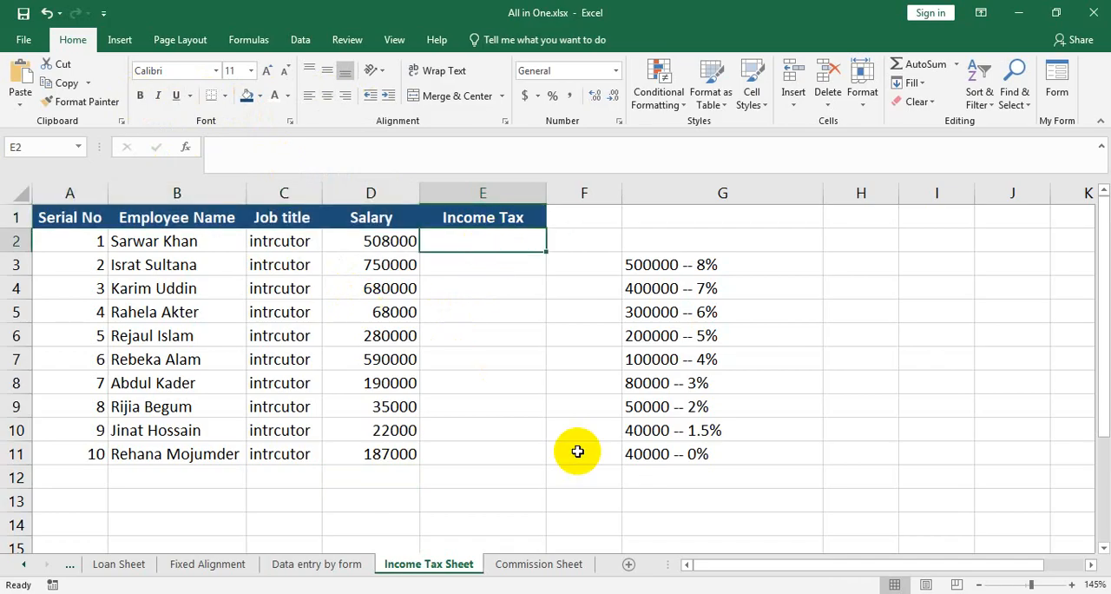
{"action": "type", "text": "=if("}
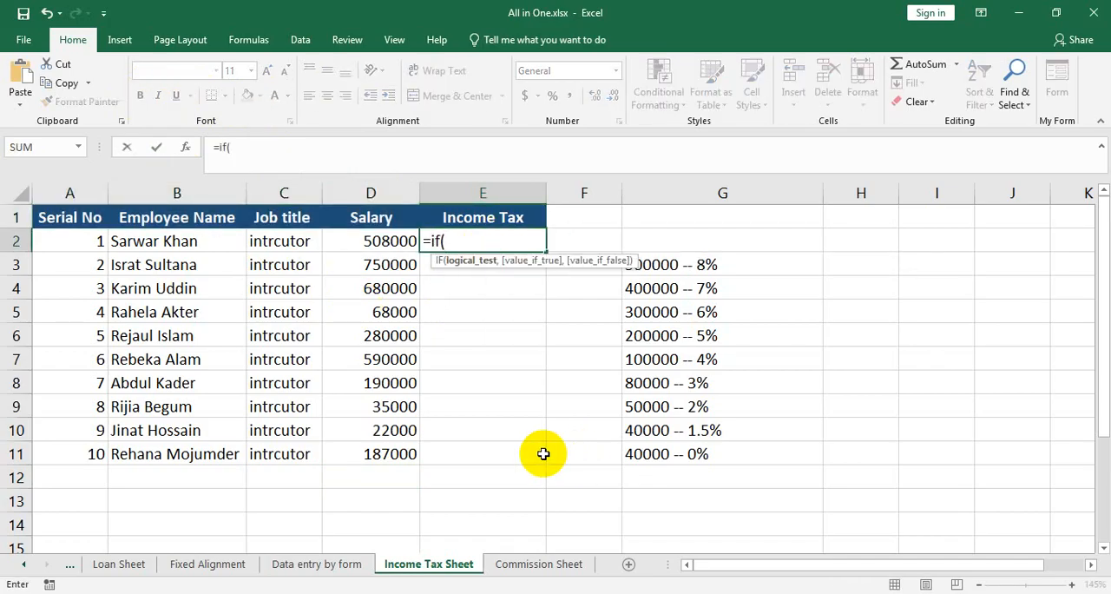
{"action": "left_click", "coordinate": [384, 239]}
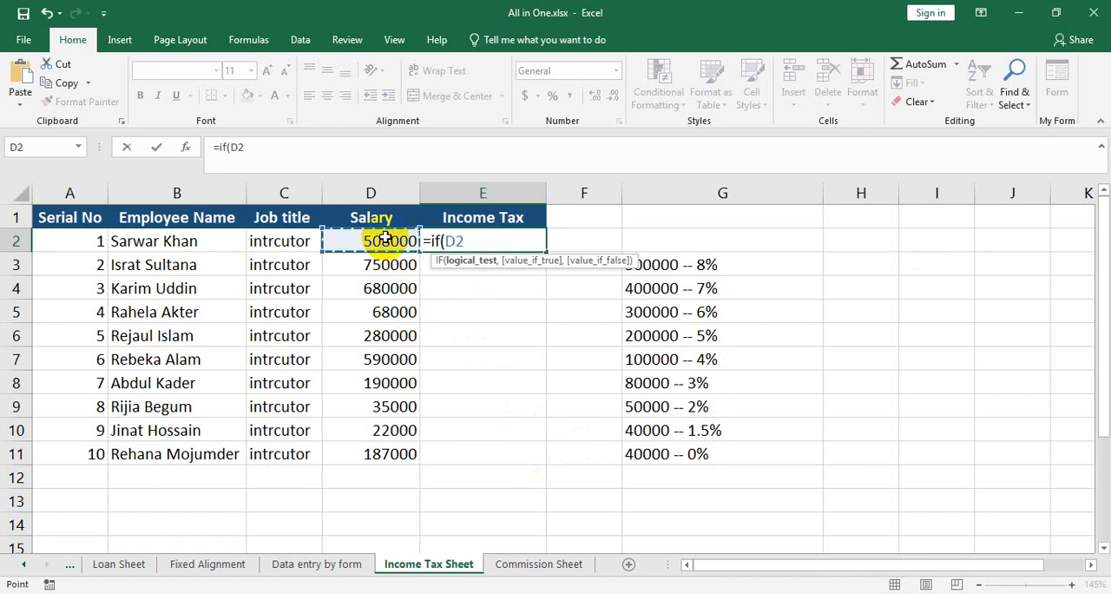
{"action": "type", "text": ">=500000,"}
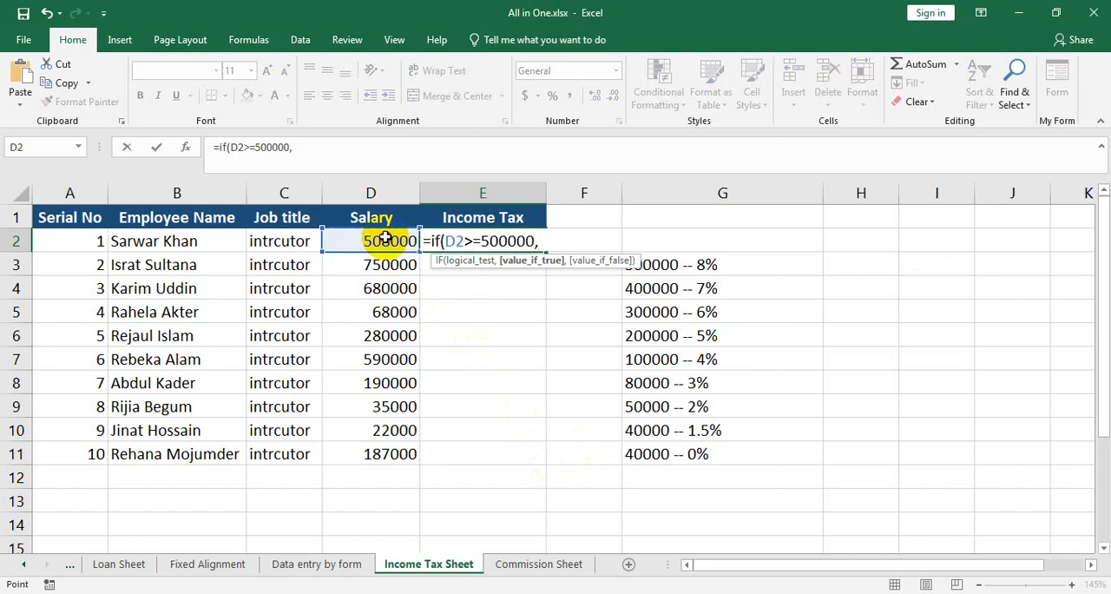
{"action": "left_click", "coordinate": [384, 239]}
{"action": "key", "text": "BackSpace"}
{"action": "type", "text": "8%"}
{"action": "key", "text": "BackSpace"}
{"action": "key", "text": "BackSpace"}
Set the value if true for the 500000 test in the E2 formula to D2*8%.
{"action": "left_click", "coordinate": [385, 238]}
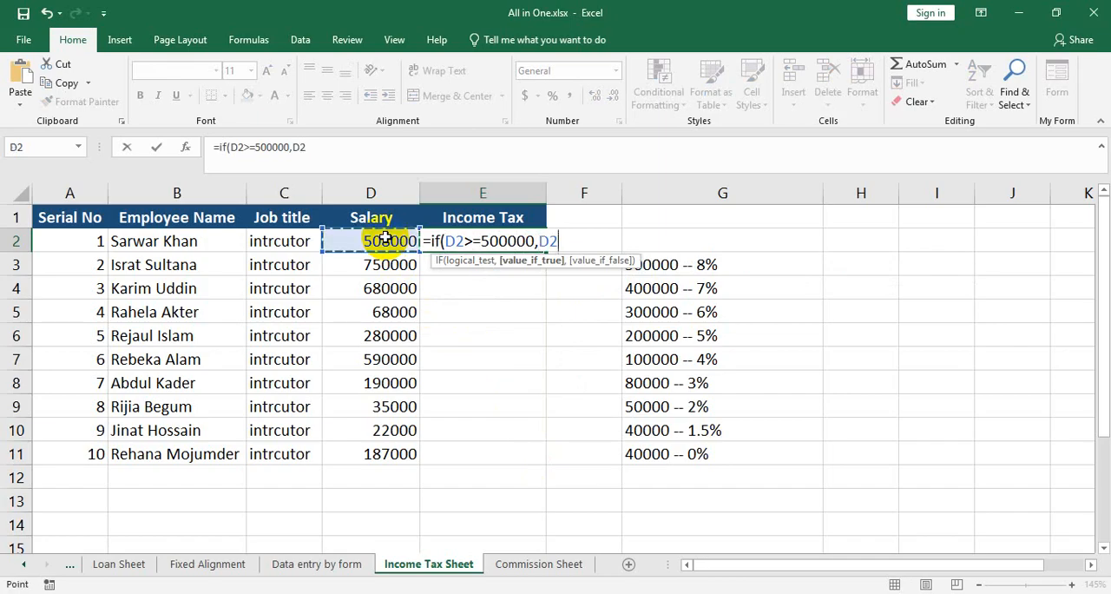
{"action": "type", "text": "*8%"}
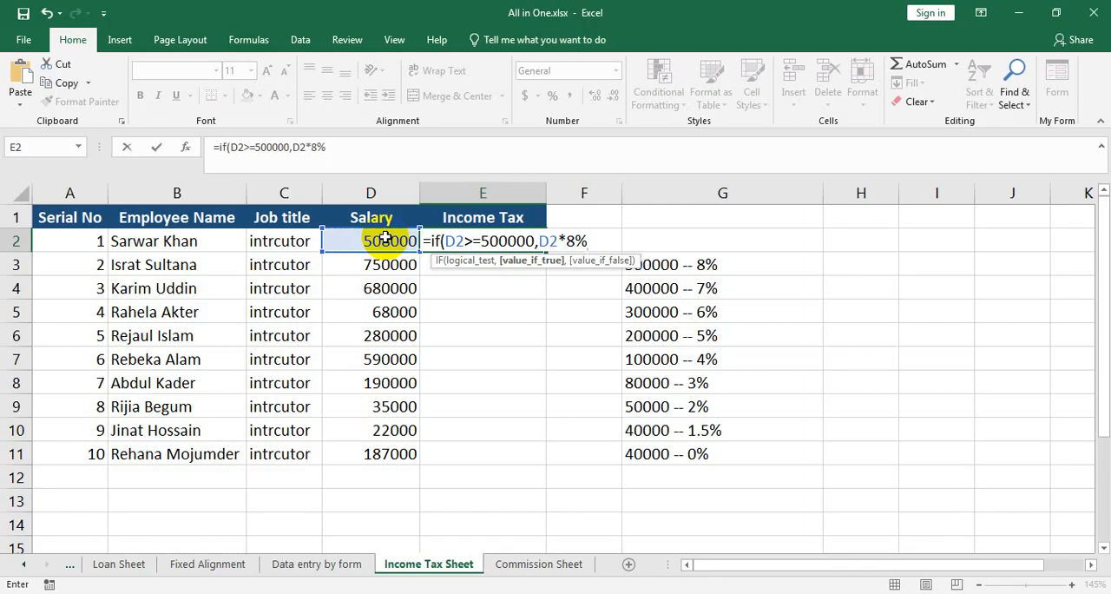
{"action": "type", "text": ",if("}
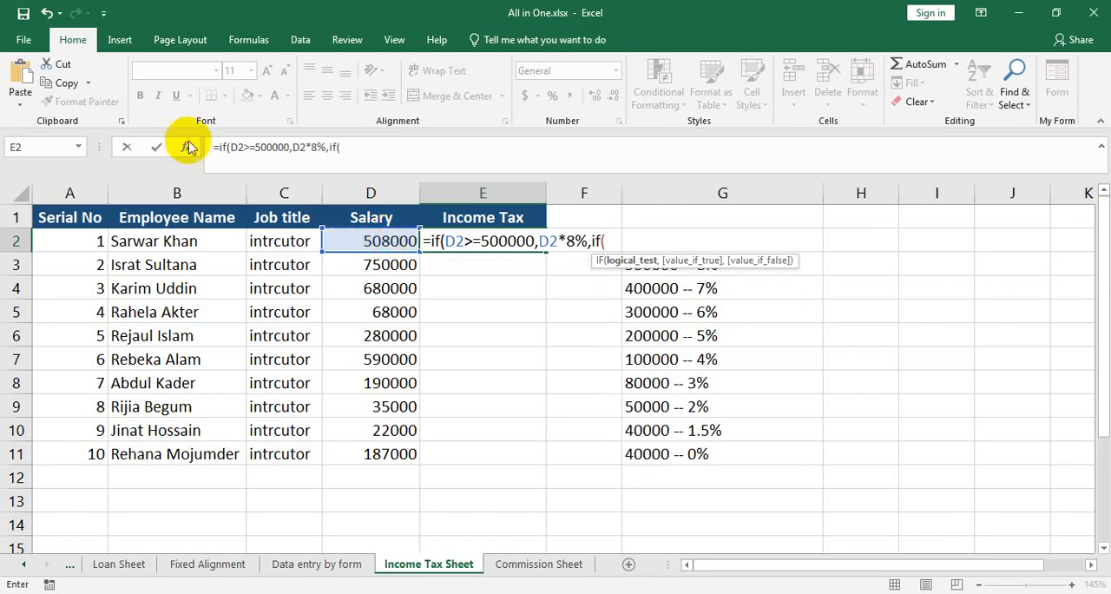
Nest a second IF in the E2 formula that returns D2*7% when D2>=400000.
{"action": "left_click", "coordinate": [356, 241]}
{"action": "type", "text": ">="}
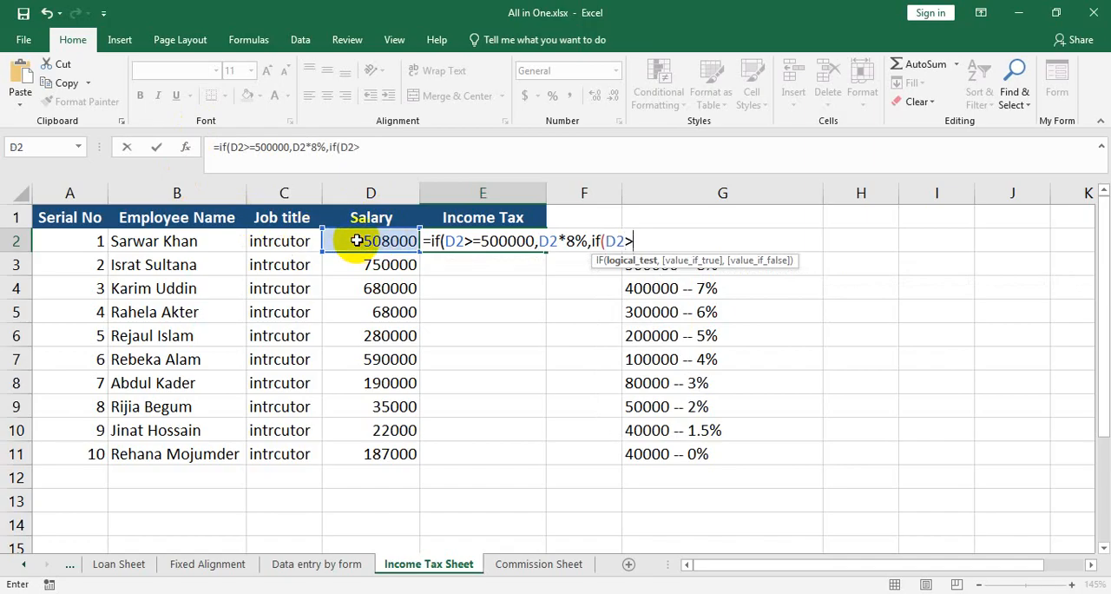
{"action": "type", "text": "400000,"}
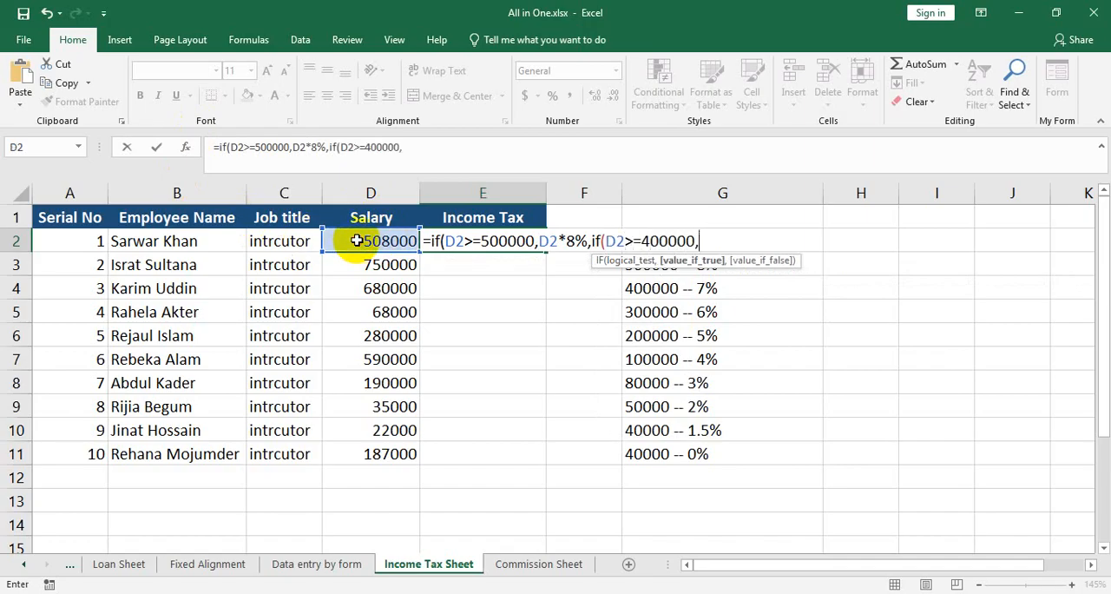
{"action": "left_click", "coordinate": [356, 241]}
{"action": "type", "text": "*"}
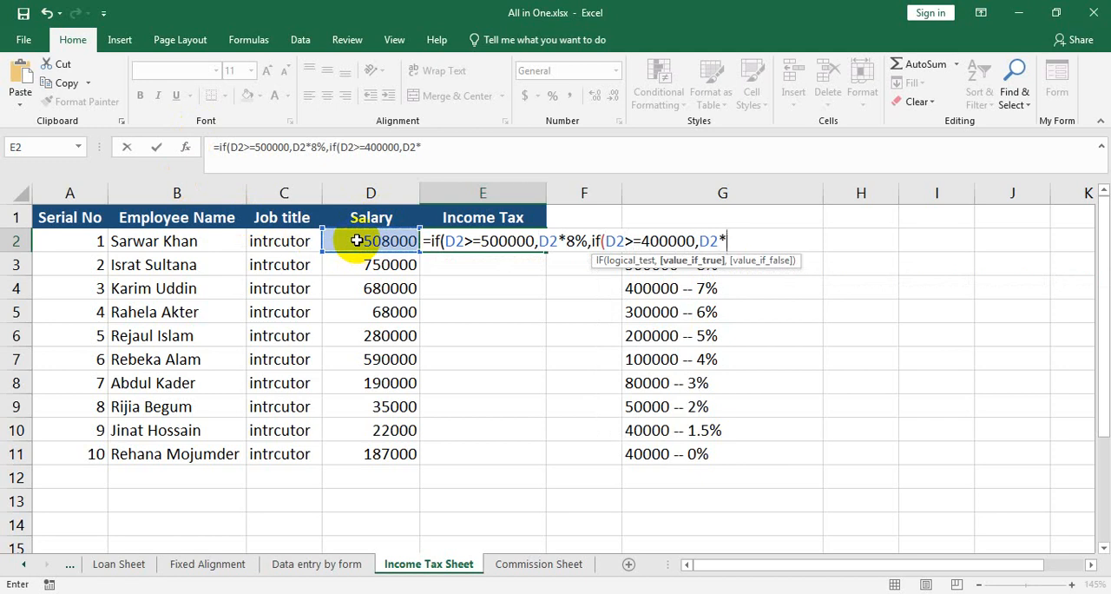
{"action": "type", "text": "7%,if("}
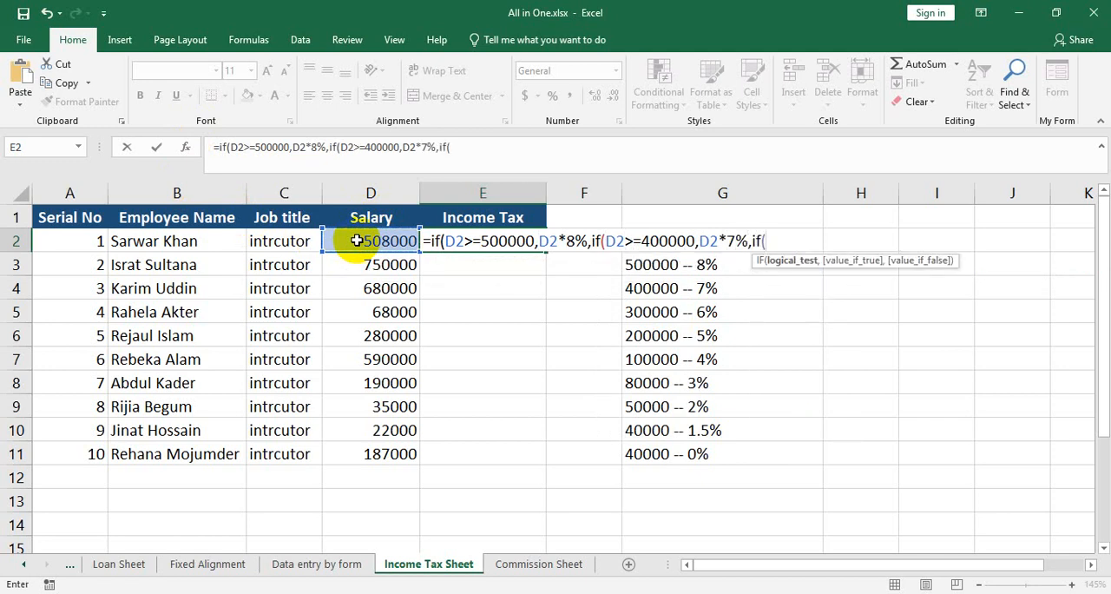
Nest a third IF in the E2 formula that returns D2*6% when D2>=300000.
{"action": "left_click", "coordinate": [356, 240]}
{"action": "type", "text": ">"}
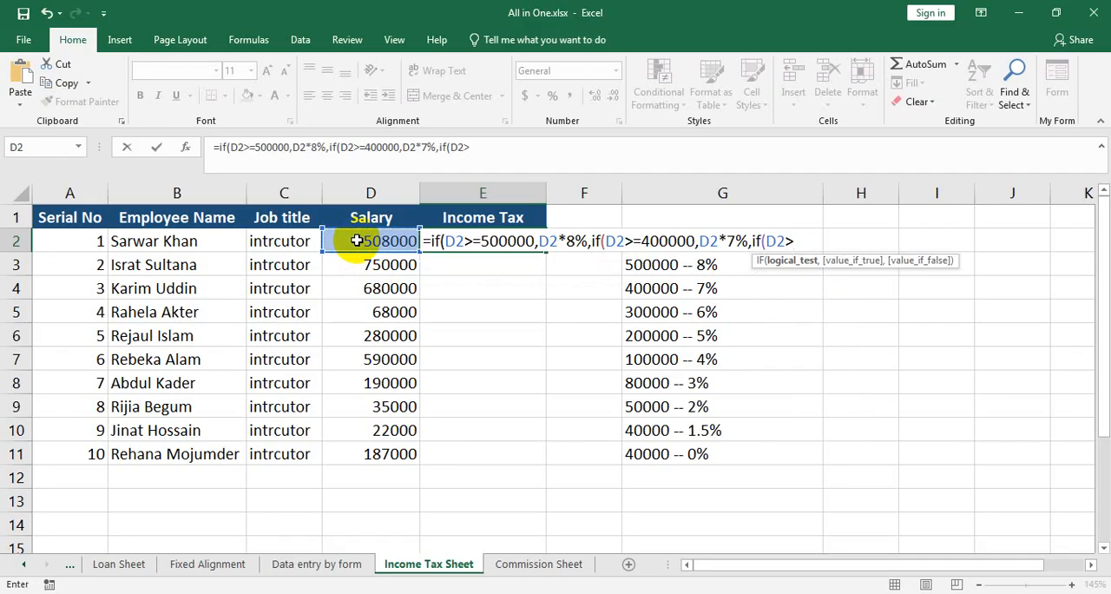
{"action": "type", "text": "=300000,"}
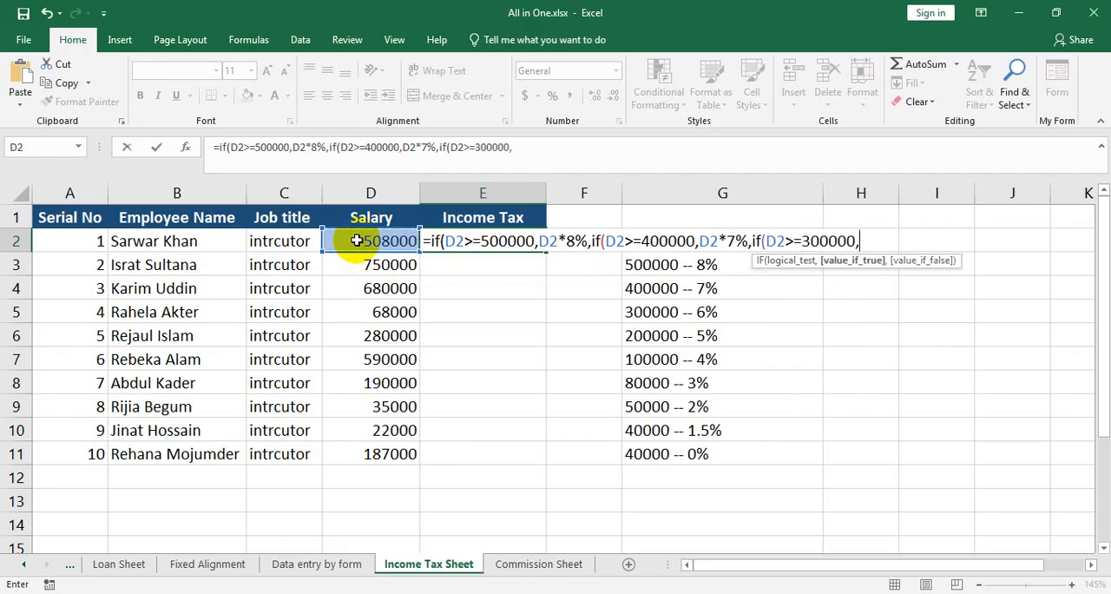
{"action": "left_click", "coordinate": [356, 241]}
{"action": "type", "text": "*"}
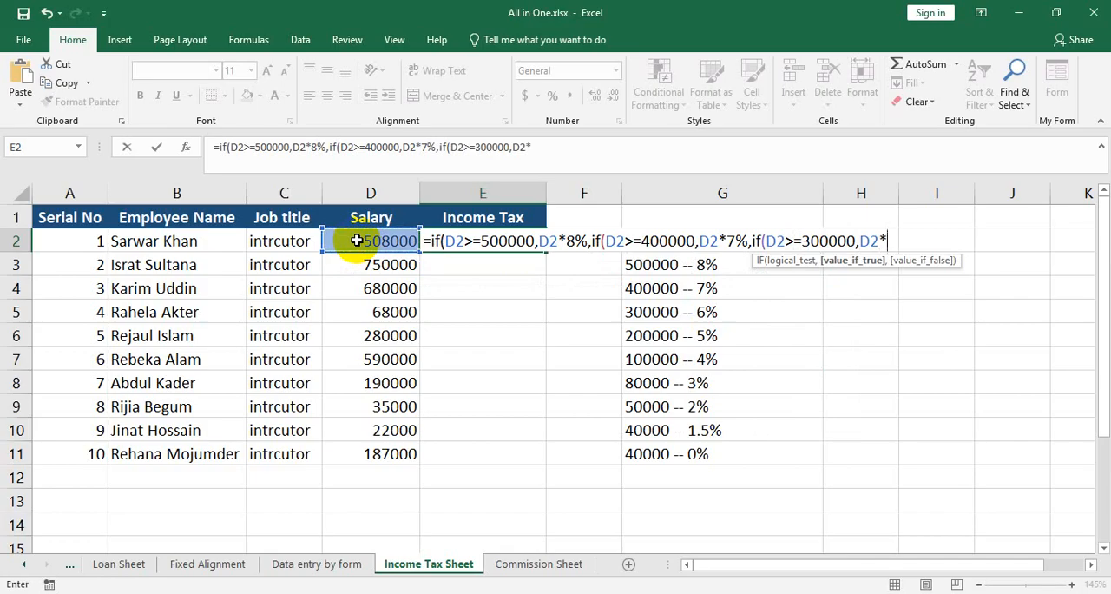
{"action": "type", "text": "6%,"}
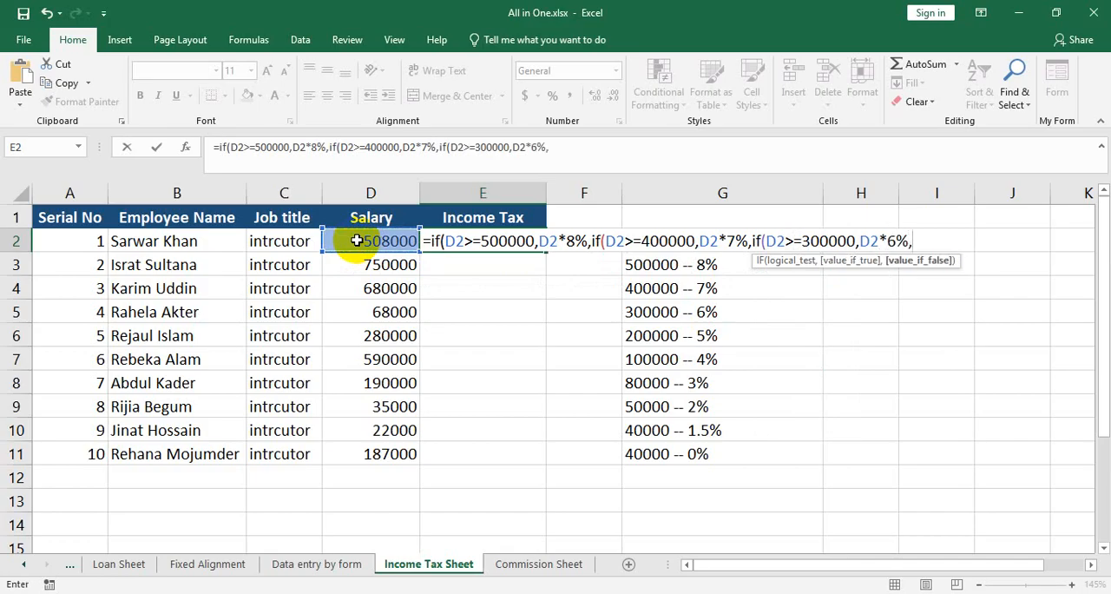
{"action": "type", "text": "if("}
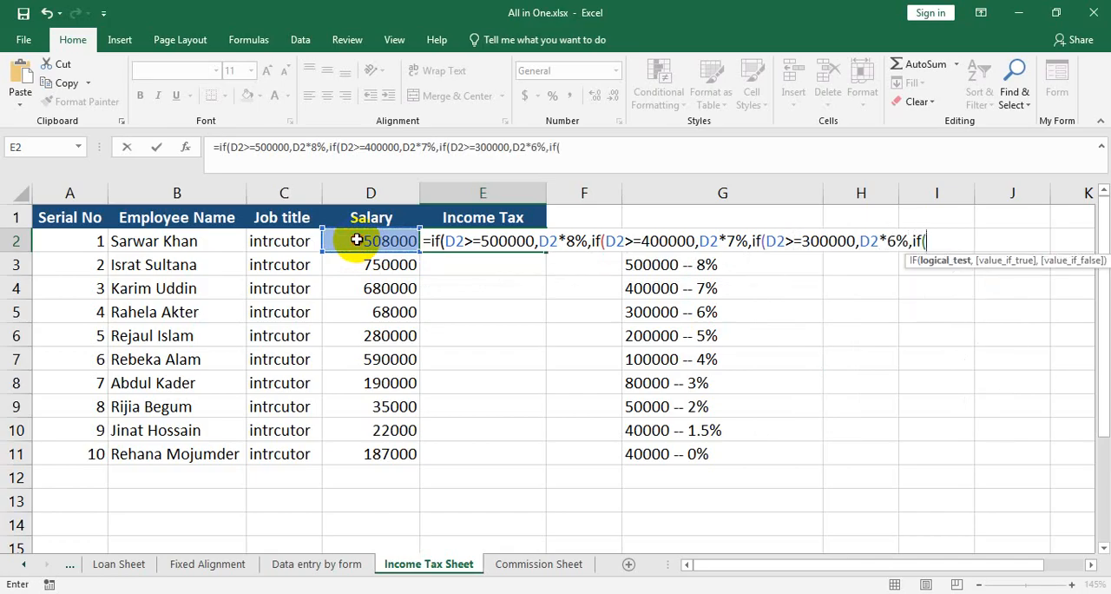
Complete the fourth nested IF in the E2 formula so it returns D2*5% when D2>=200000.
{"action": "left_click", "coordinate": [356, 241]}
{"action": "type", "text": ">"}
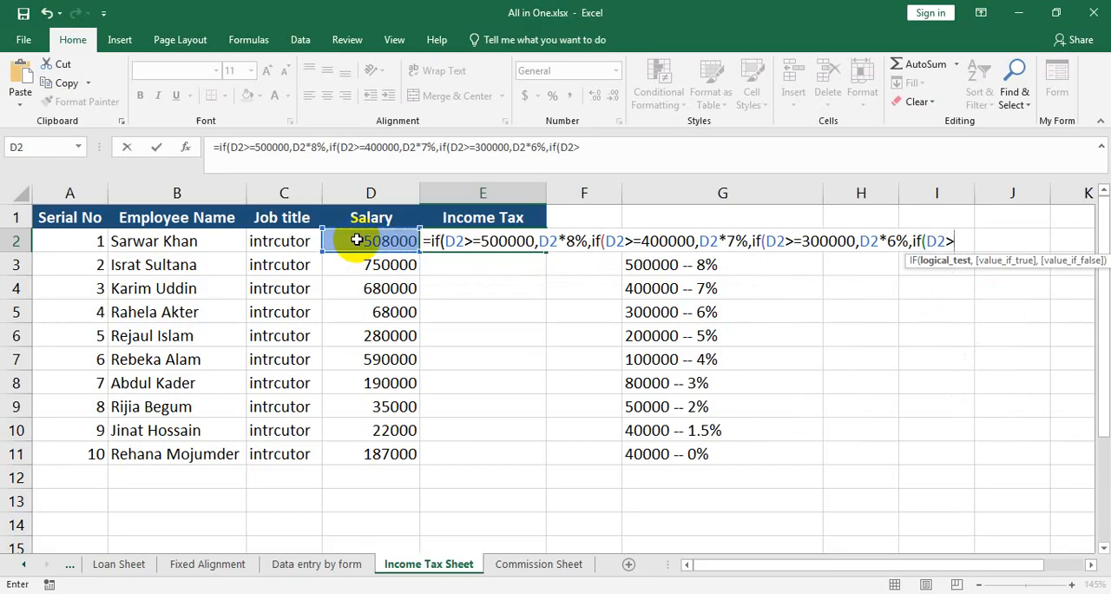
{"action": "type", "text": "=200000"}
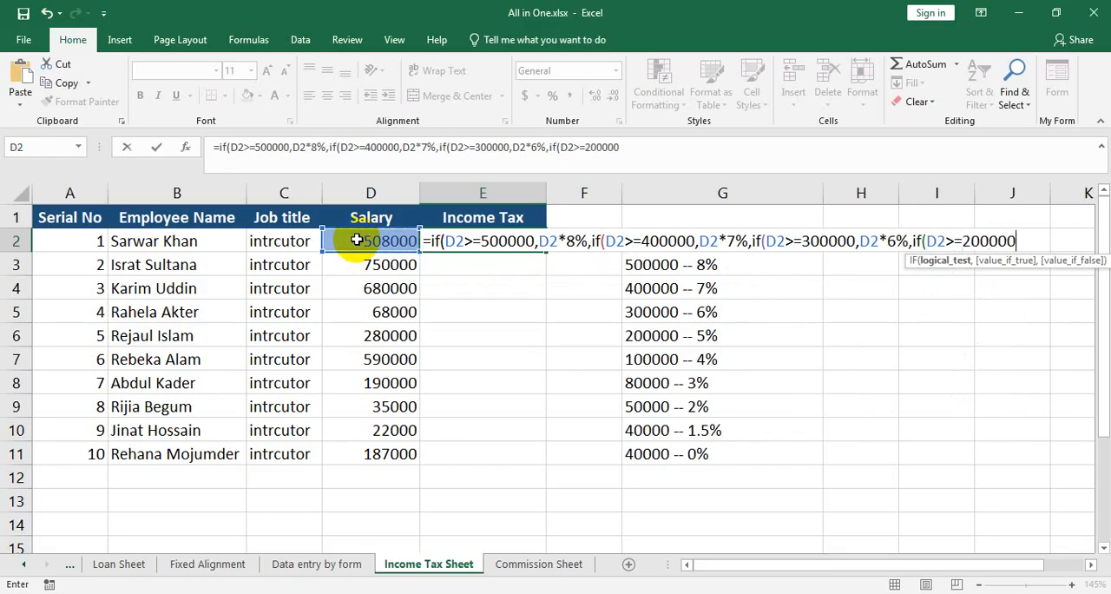
{"action": "type", "text": ","}
{"action": "left_click", "coordinate": [356, 240]}
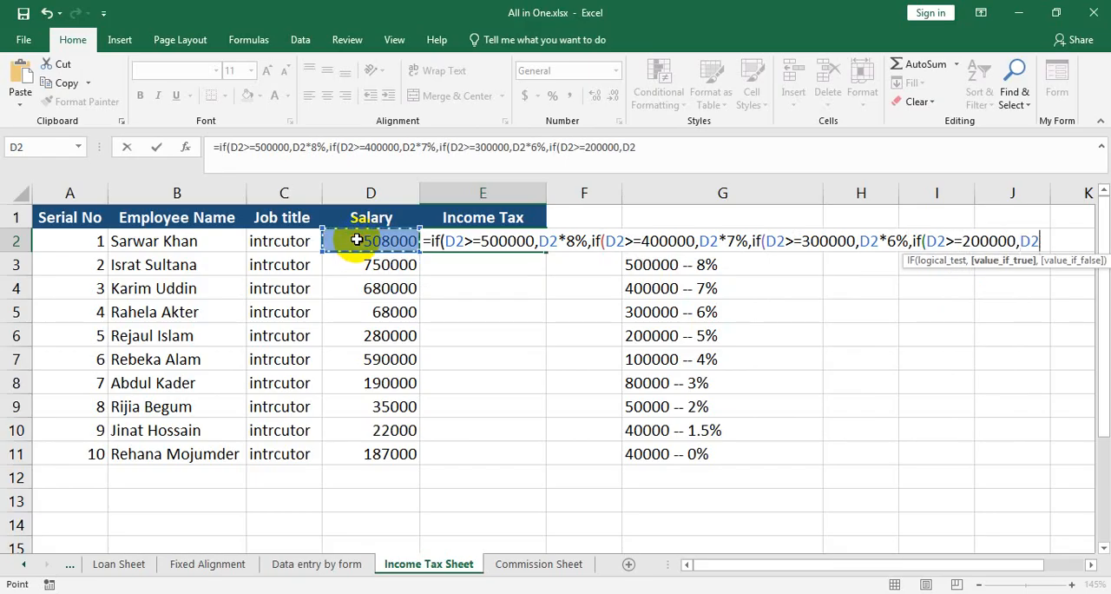
{"action": "type", "text": "*"}
{"action": "type", "text": "5%"}
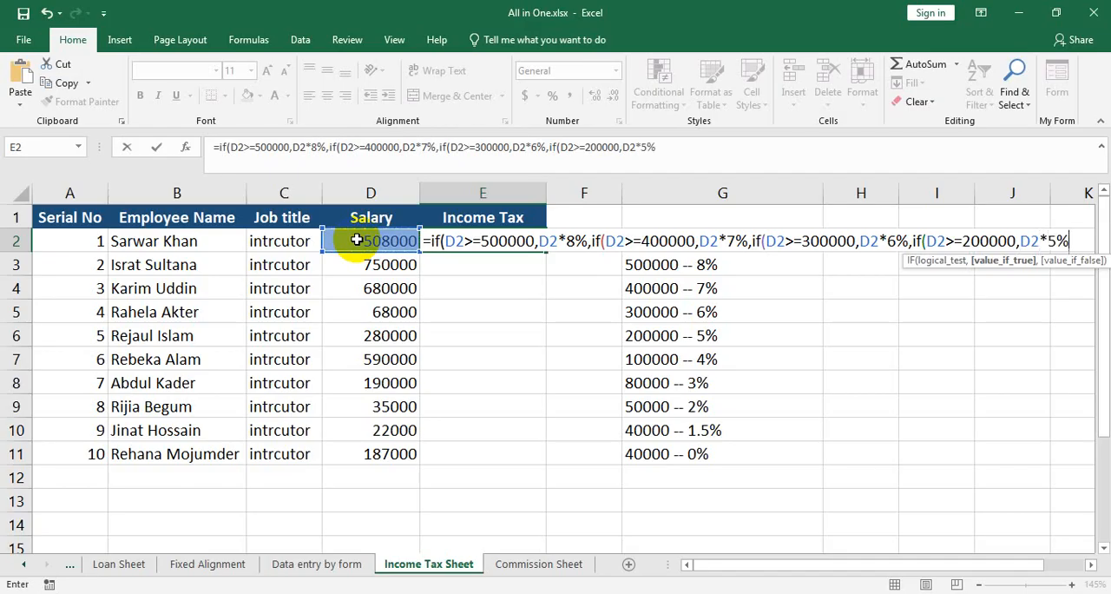
{"action": "type", "text": ",if("}
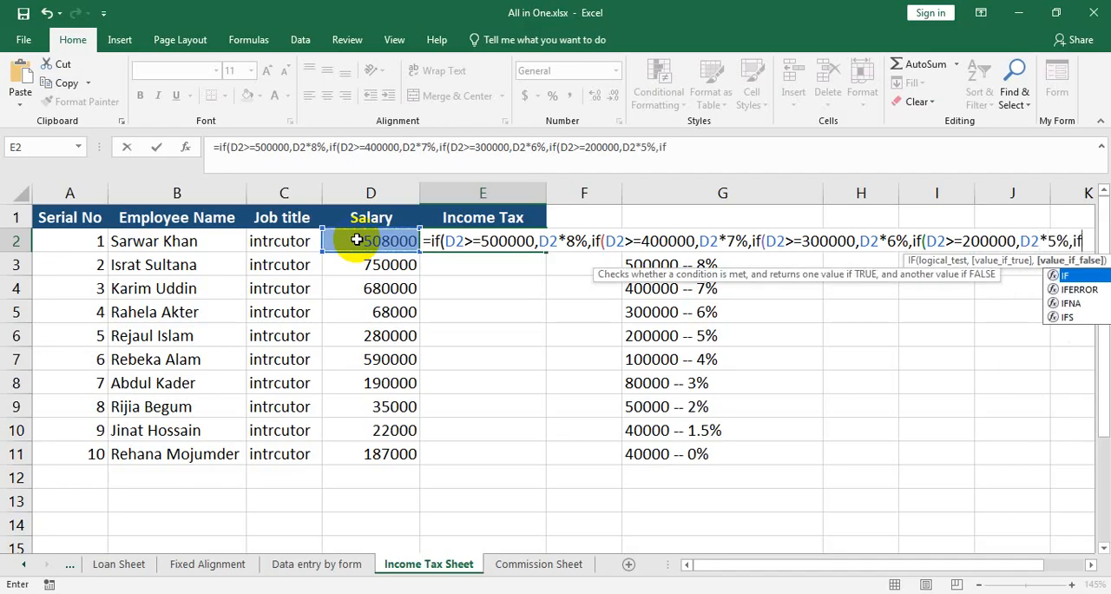
Nest a fifth IF in the E2 formula that returns D2*4% when D2>=100000.
{"action": "left_click", "coordinate": [356, 241]}
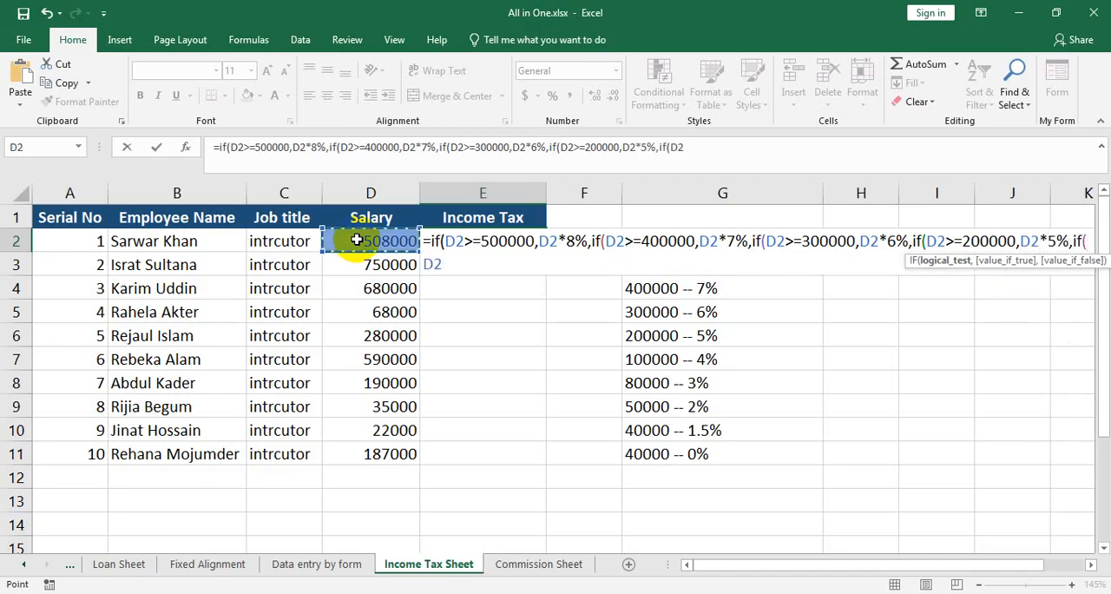
{"action": "type", "text": ">="}
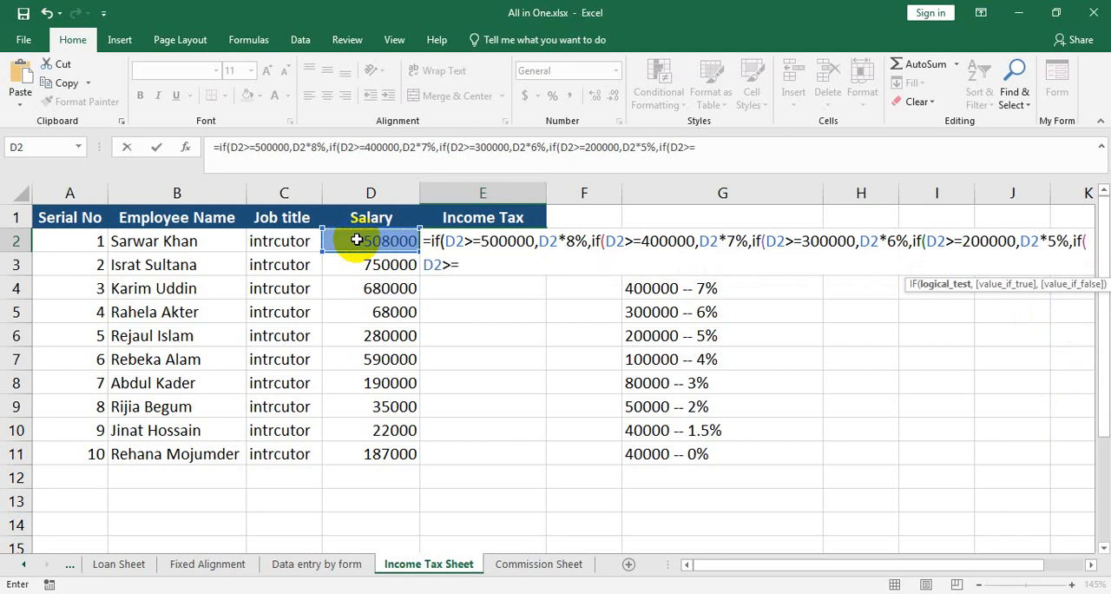
{"action": "type", "text": "100000,"}
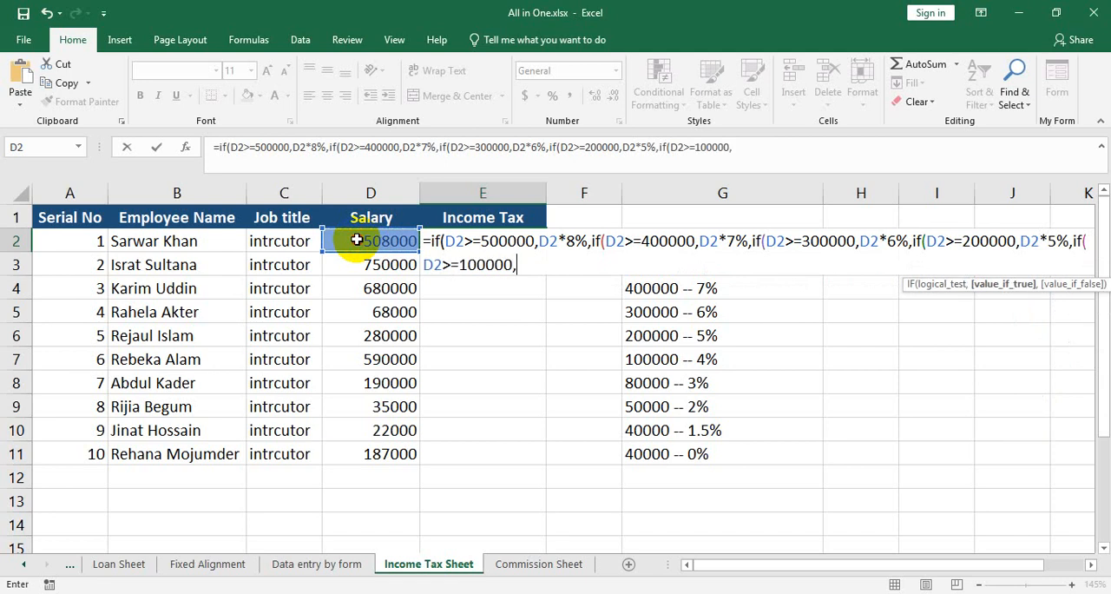
{"action": "left_click", "coordinate": [356, 241]}
{"action": "type", "text": "* 4%,i"}
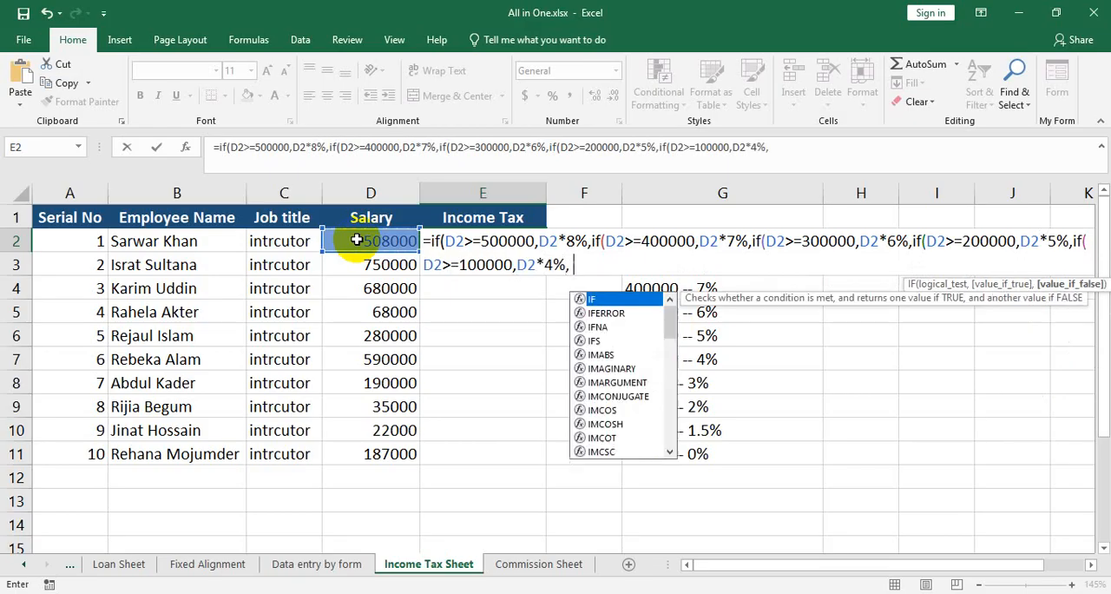
{"action": "type", "text": "f("}
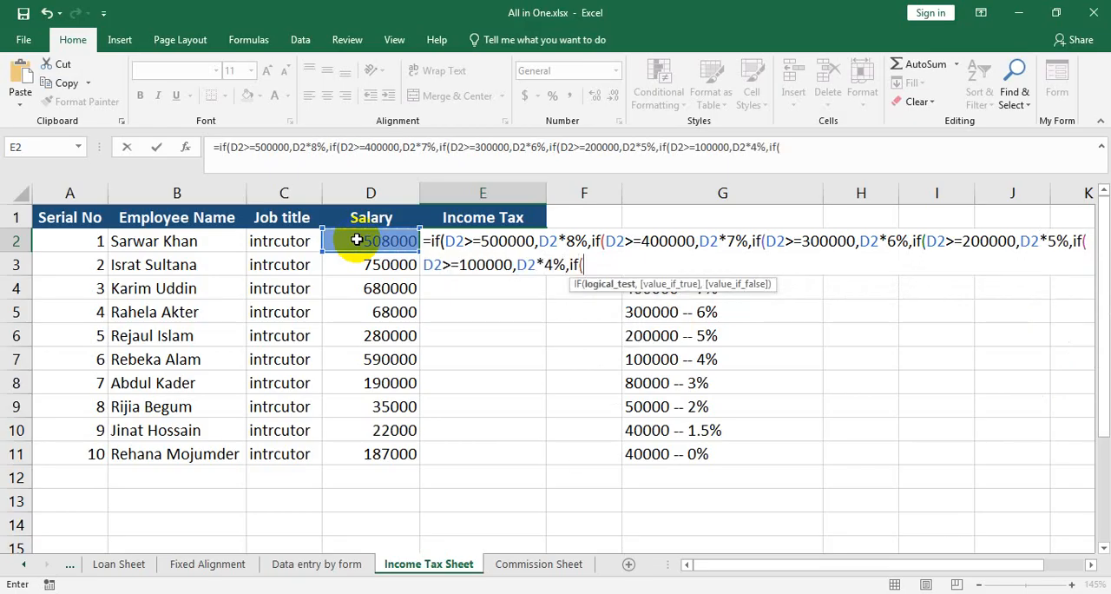
Nest a sixth IF in the E2 formula that returns D2*3% when D2>=80000.
{"action": "left_click", "coordinate": [356, 241]}
{"action": "type", "text": ">="}
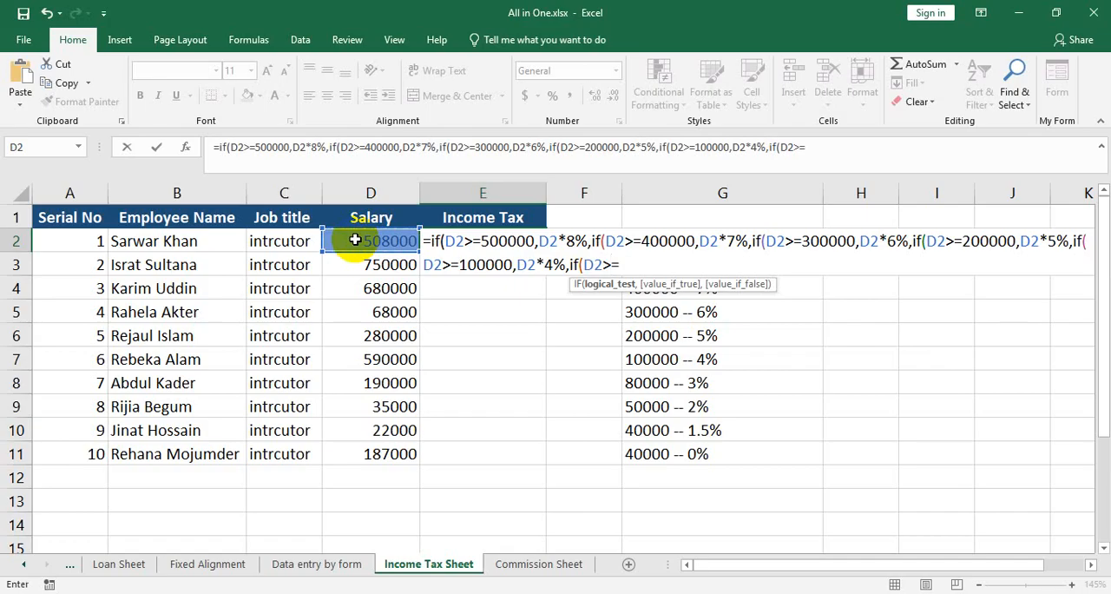
{"action": "type", "text": "80000,"}
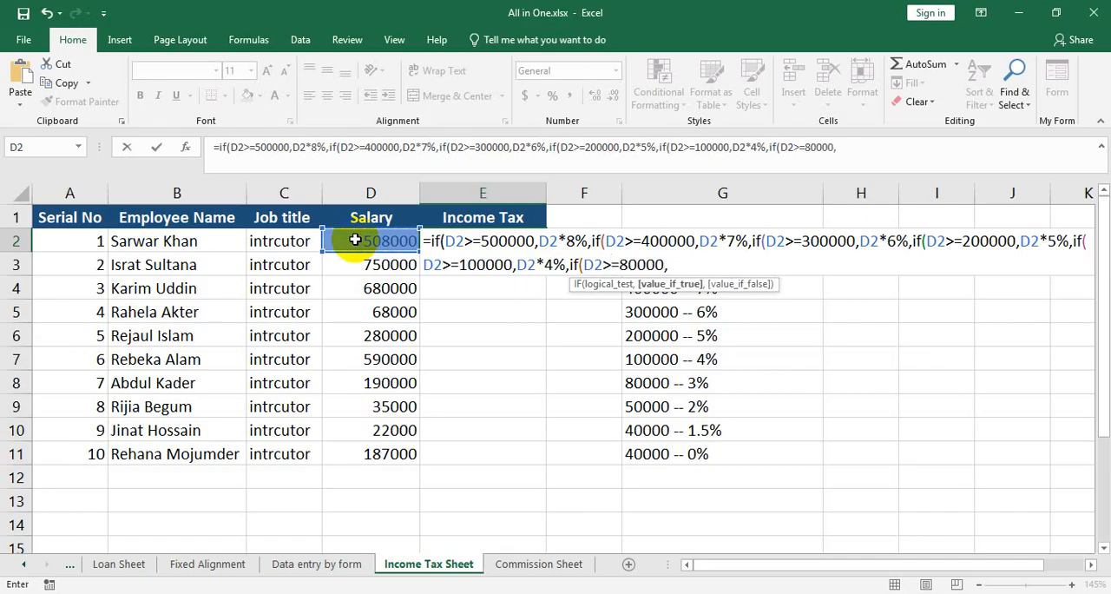
{"action": "left_click", "coordinate": [355, 240]}
{"action": "type", "text": "*3%"}
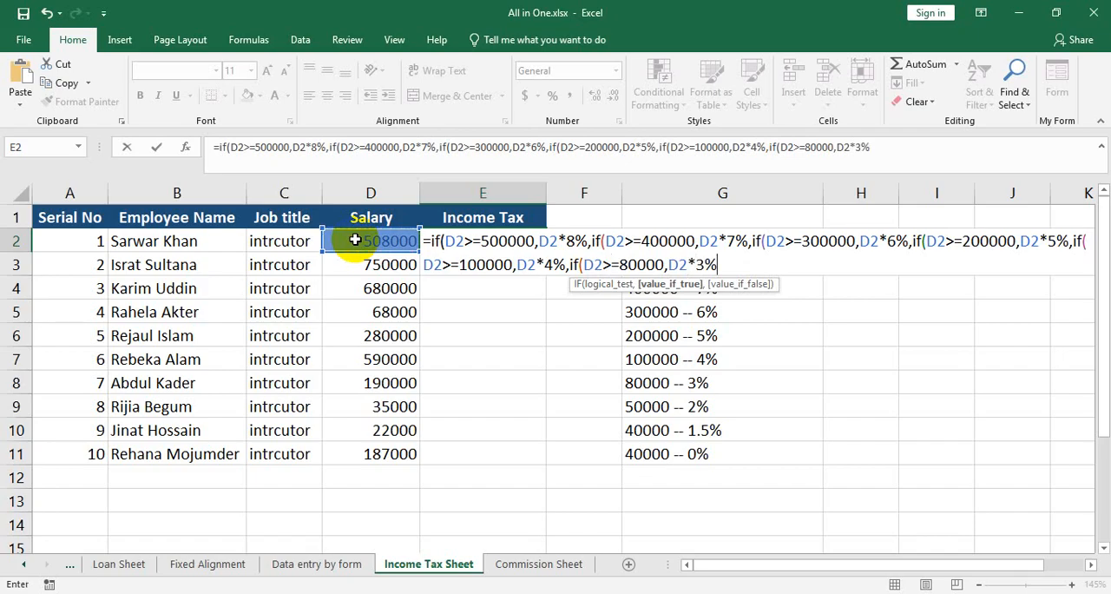
{"action": "type", "text": ",if("}
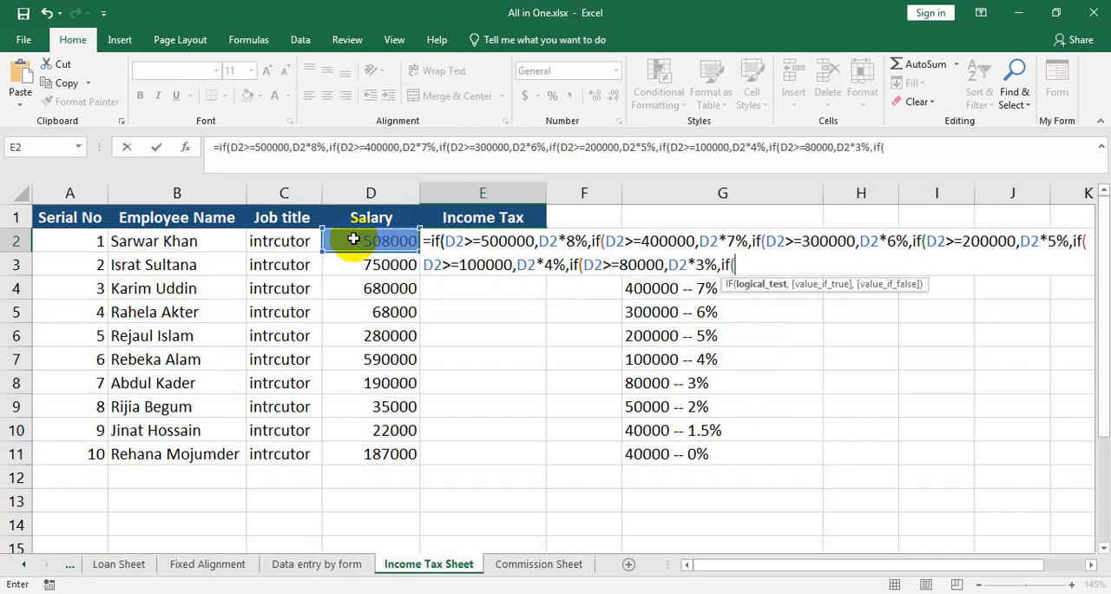
Complete the seventh nested IF in the E2 formula so it returns D2*2% when D2>=50000.
{"action": "left_click", "coordinate": [354, 241]}
{"action": "type", "text": ">=-"}
{"action": "key", "text": "BackSpace"}
{"action": "type", "text": "50000,"}
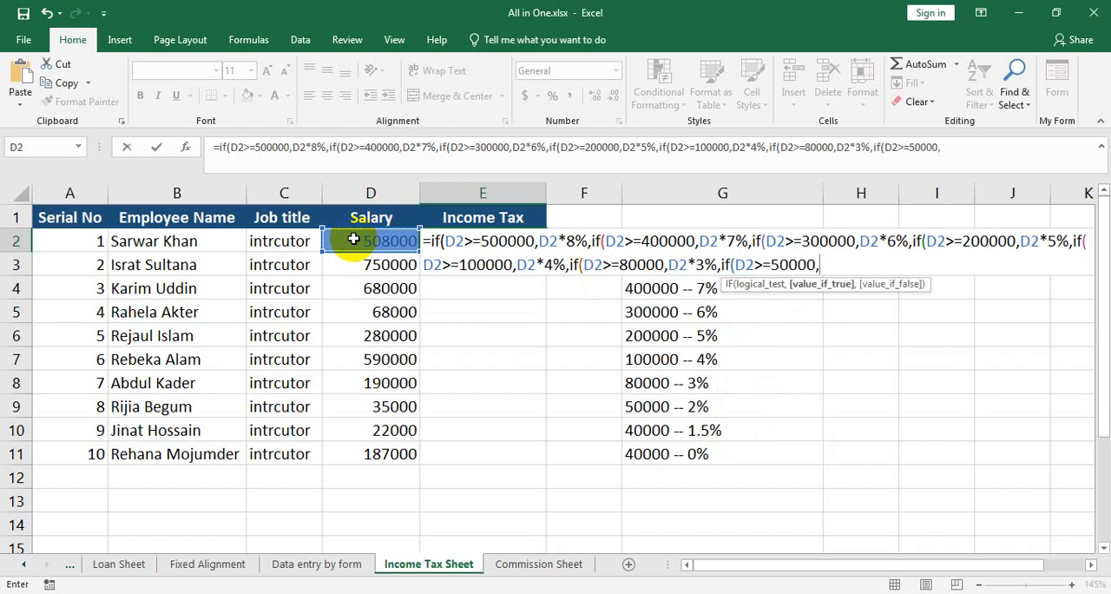
{"action": "left_click", "coordinate": [354, 239]}
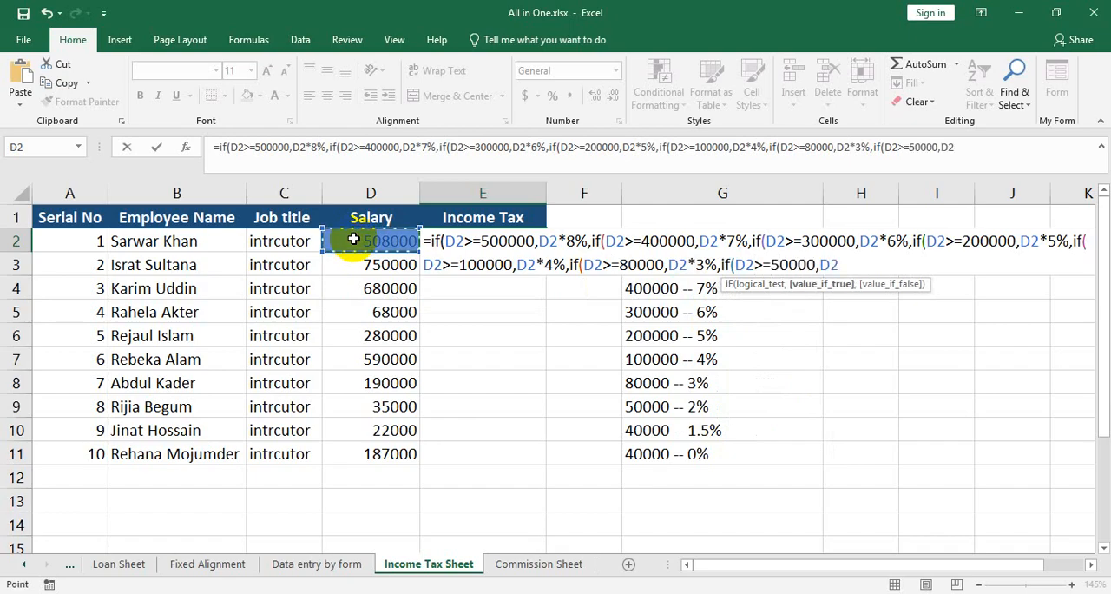
{"action": "type", "text": "*2%"}
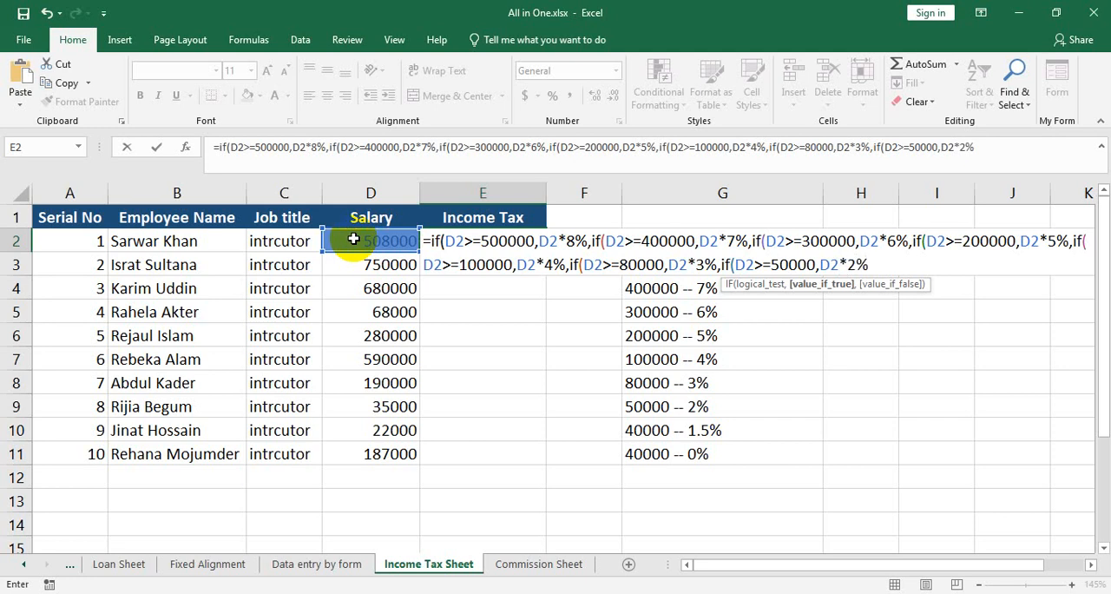
{"action": "type", "text": ",if("}
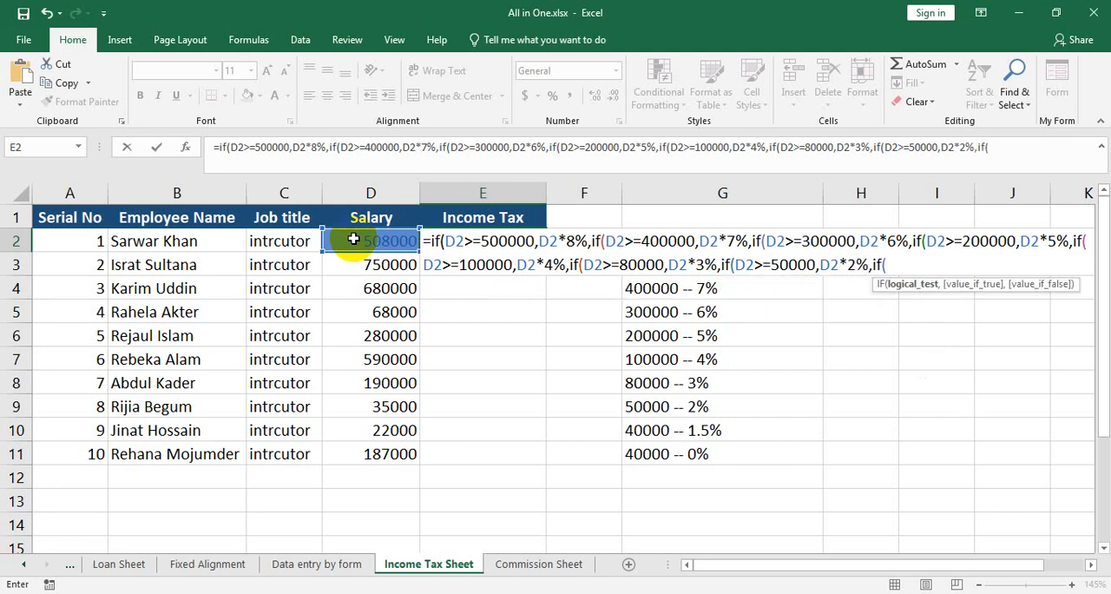
Nest an eighth IF in the E2 formula that returns D2*1.5% when D2>=40000.
{"action": "left_click", "coordinate": [354, 239]}
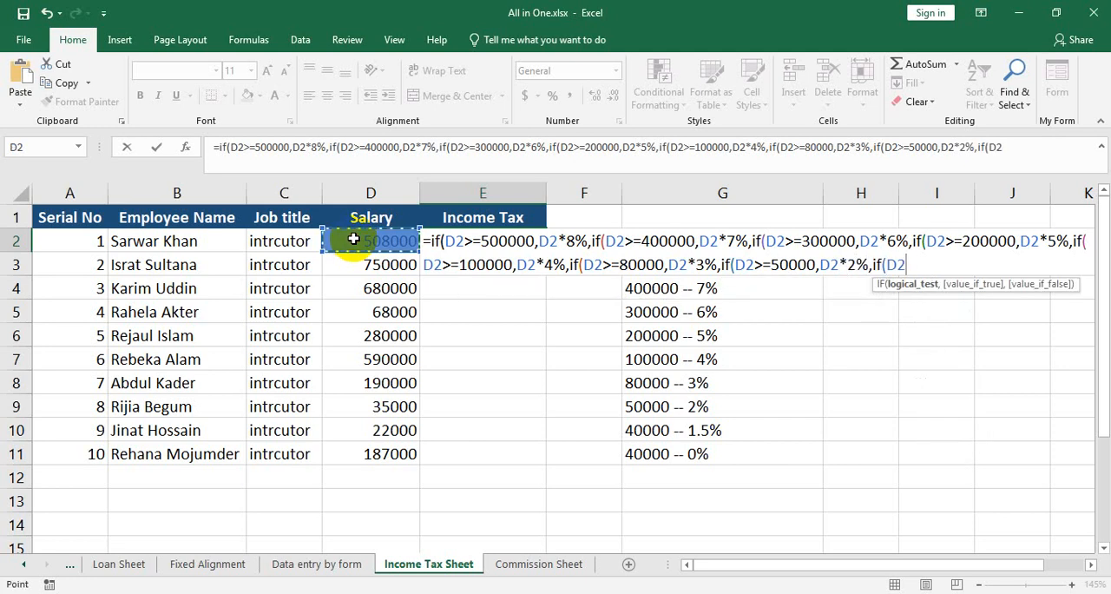
{"action": "type", "text": ">=40000,"}
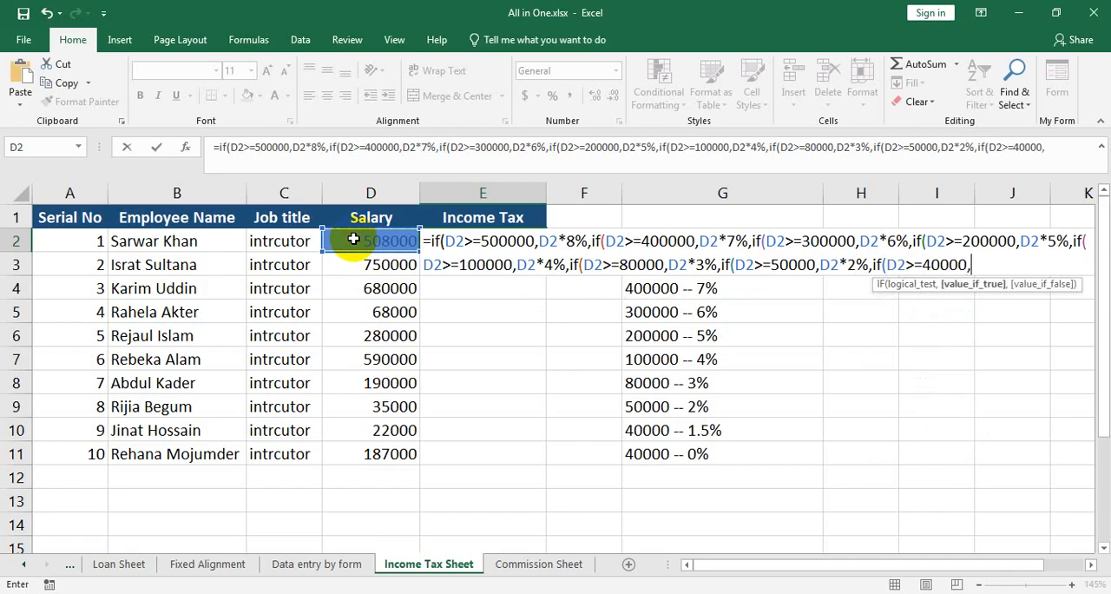
{"action": "left_click", "coordinate": [354, 239]}
{"action": "type", "text": "*1.5"}
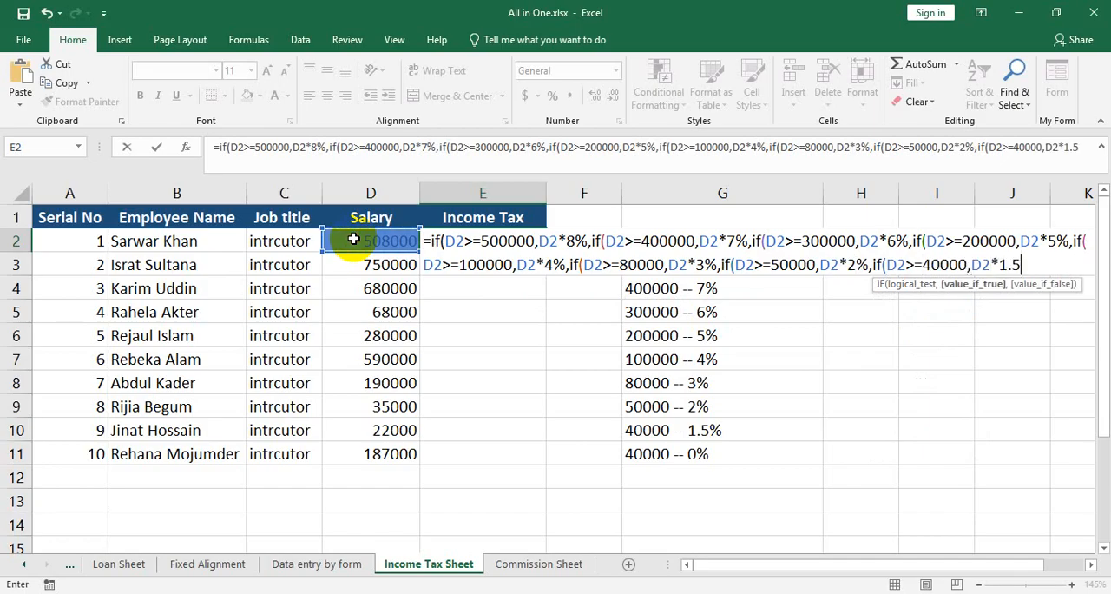
{"action": "type", "text": "%,"}
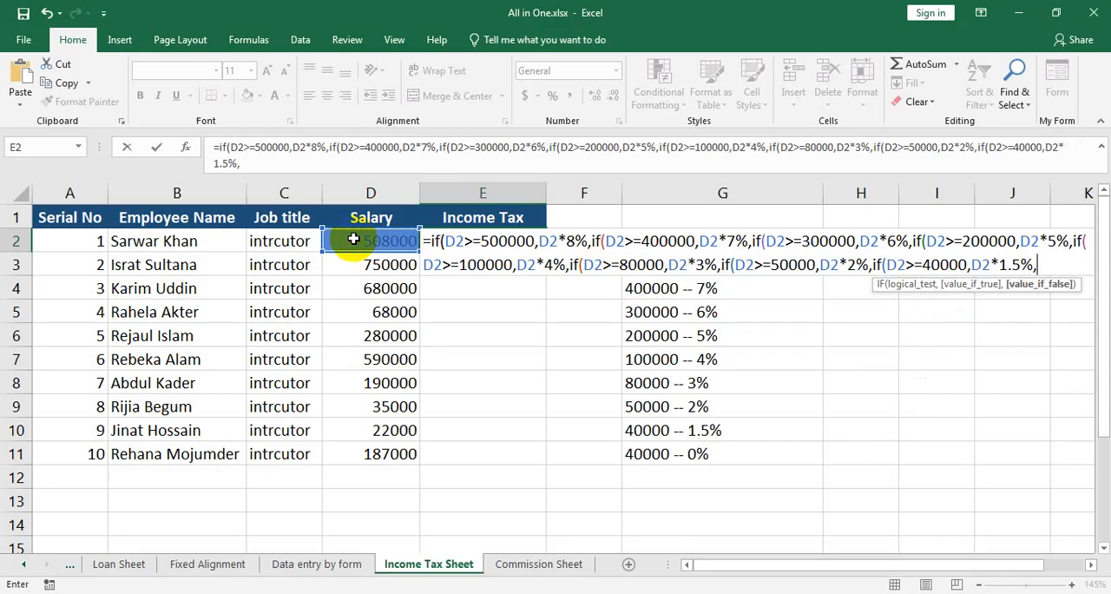
{"action": "type", "text": "if"}
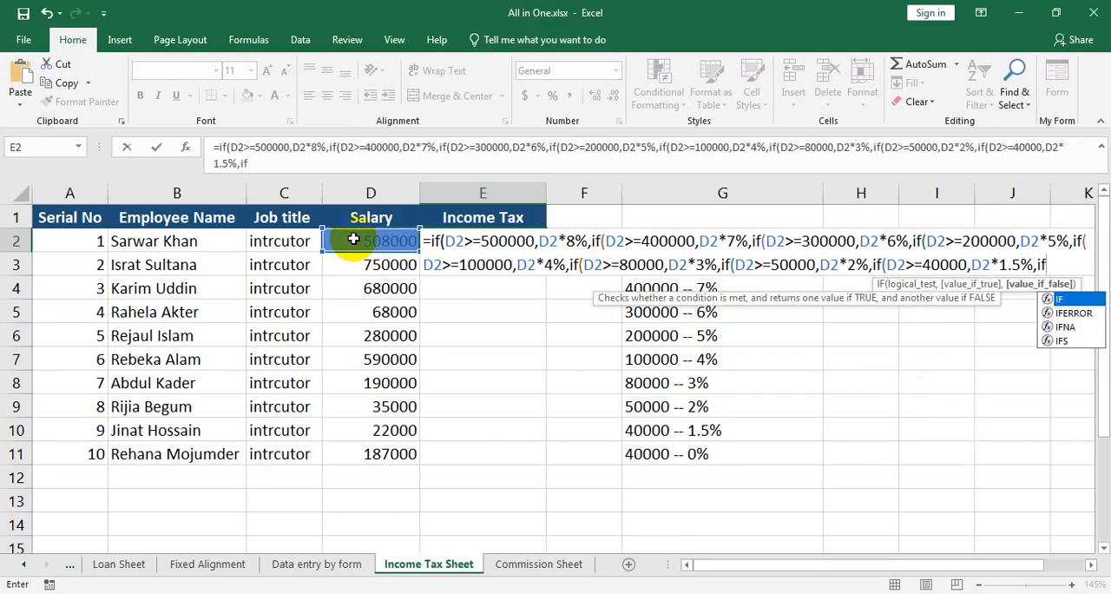
{"action": "type", "text": "("}
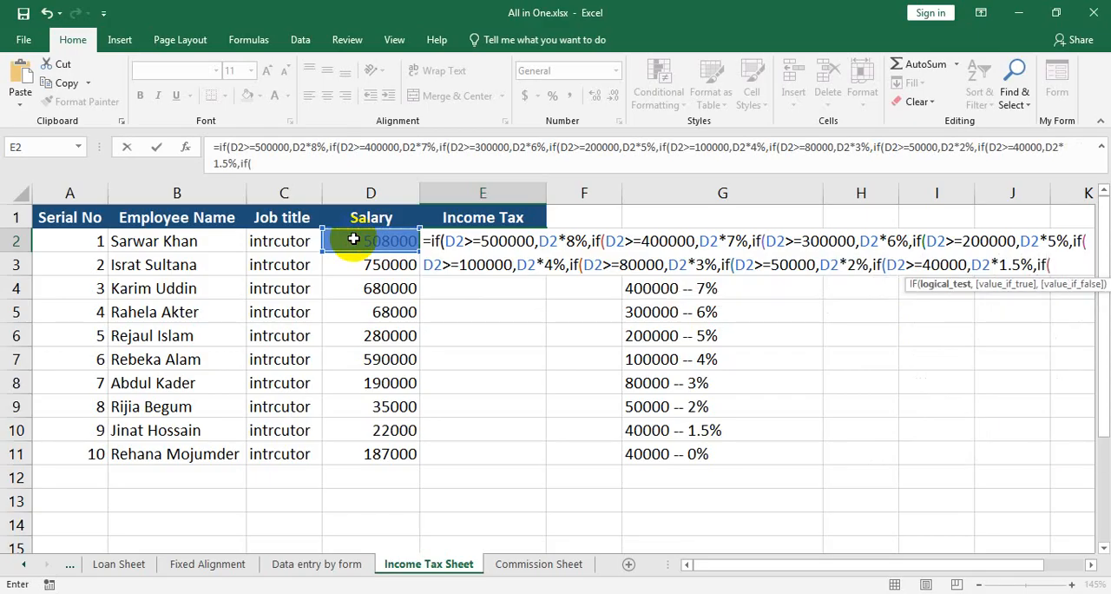
Nest a ninth IF in the E2 formula that tests D2<40000 and begin its true value with D2*.
{"action": "left_click", "coordinate": [354, 239]}
{"action": "type", "text": "<40000"}
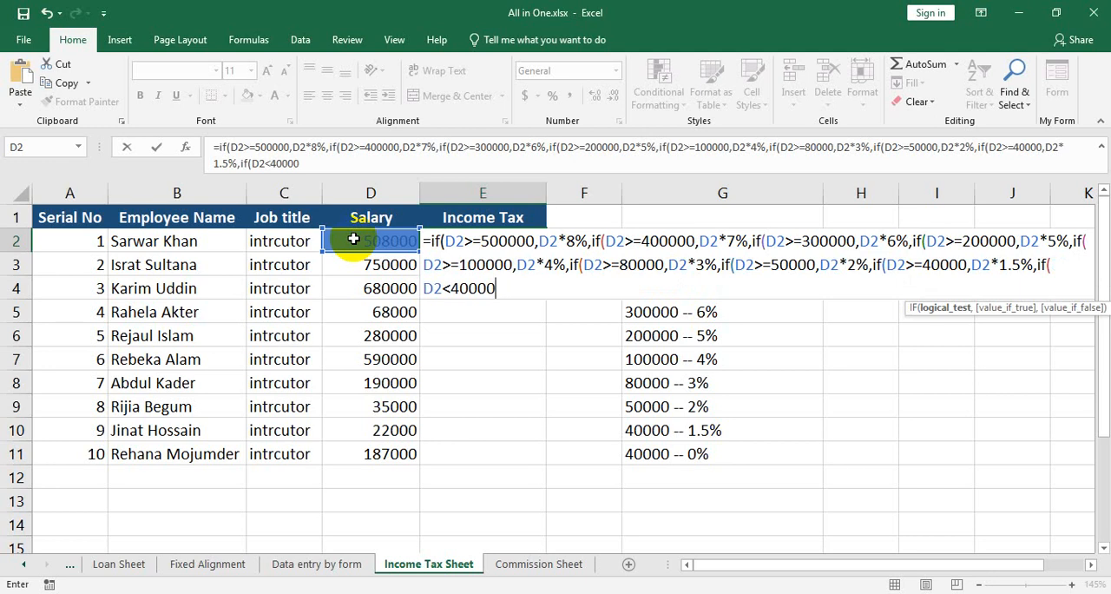
{"action": "type", "text": ","}
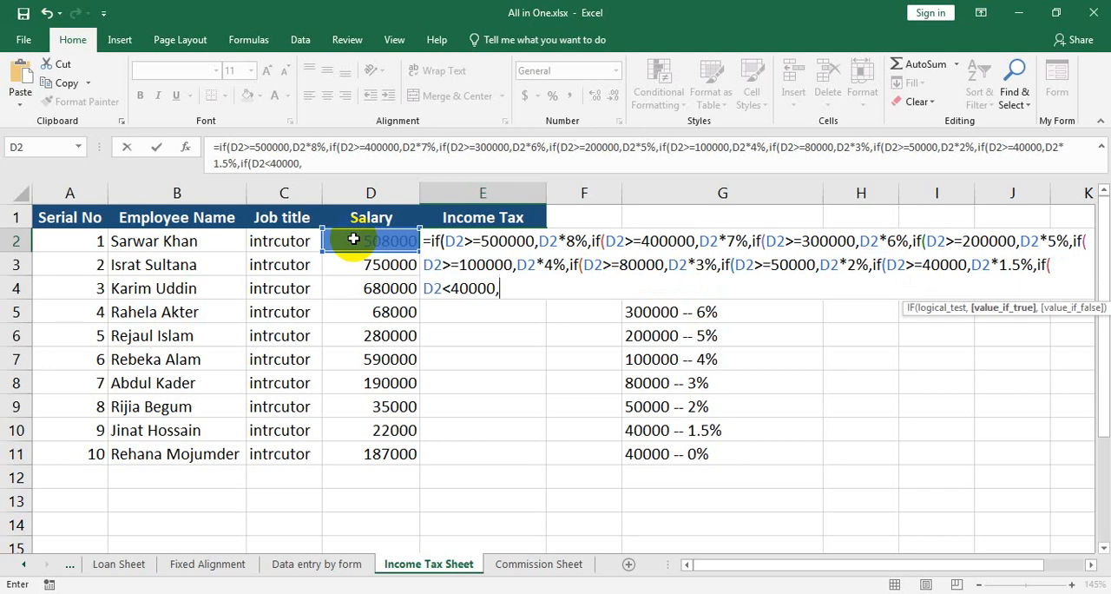
{"action": "left_click", "coordinate": [353, 240]}
{"action": "type", "text": "*"}
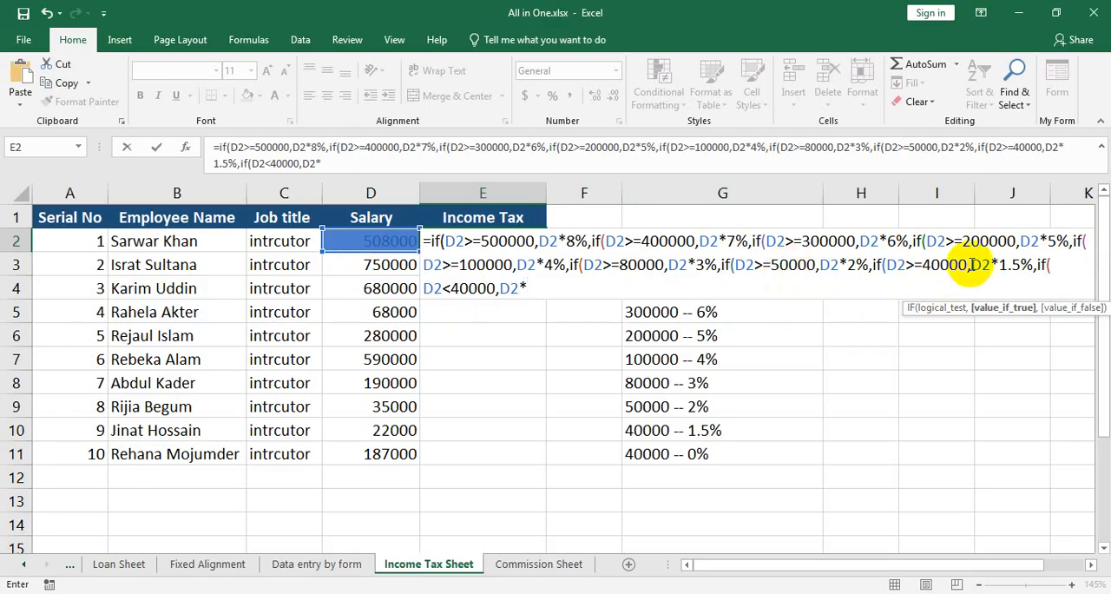
{"action": "left_click", "coordinate": [451, 290]}
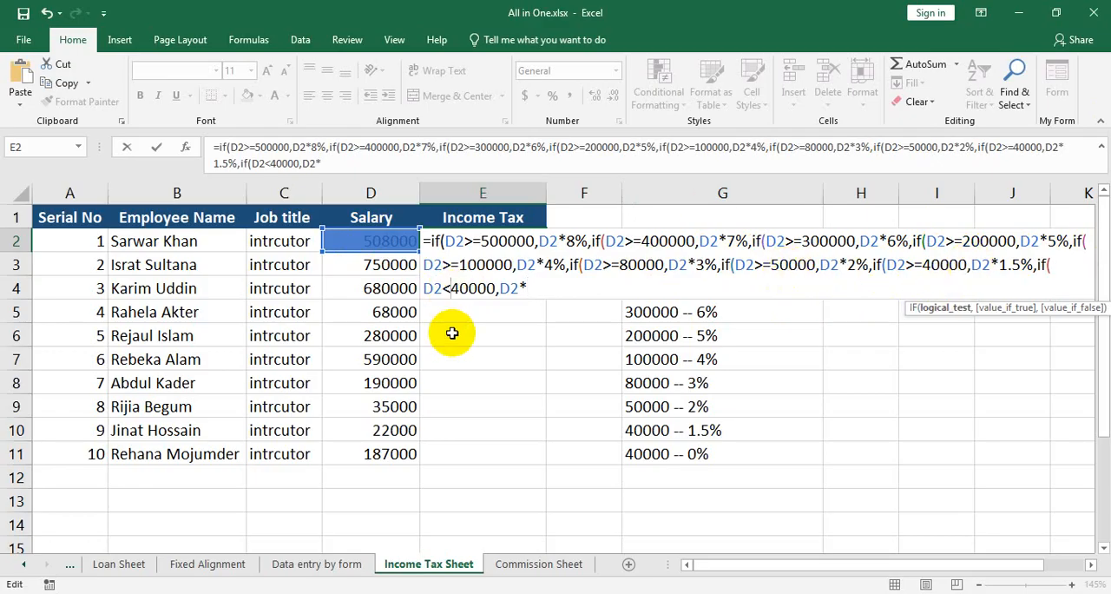
{"action": "type", "text": "="}
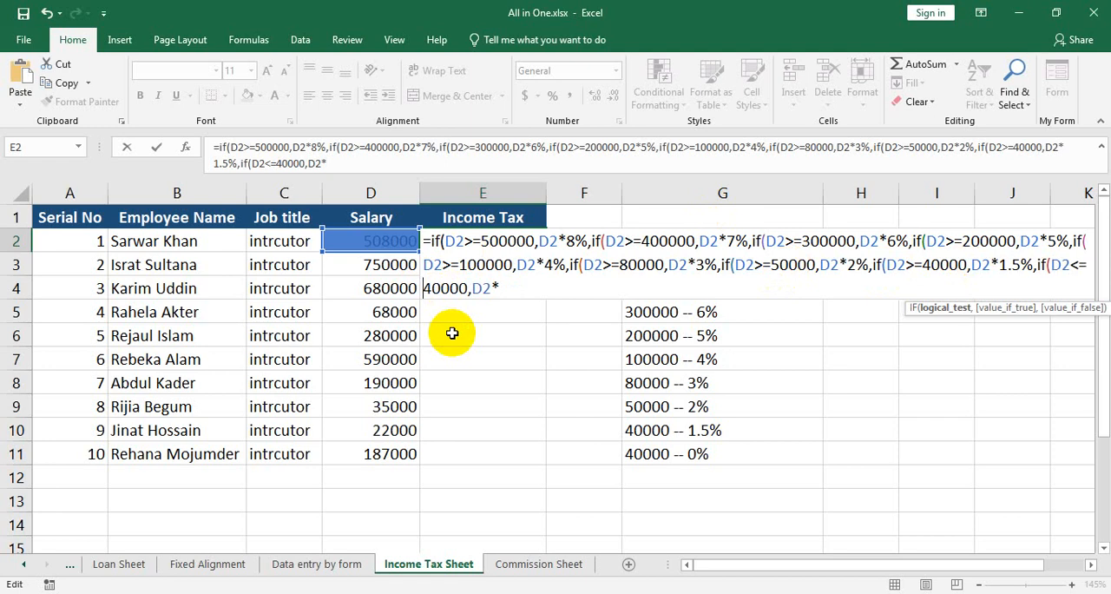
{"action": "key", "text": "BackSpace"}
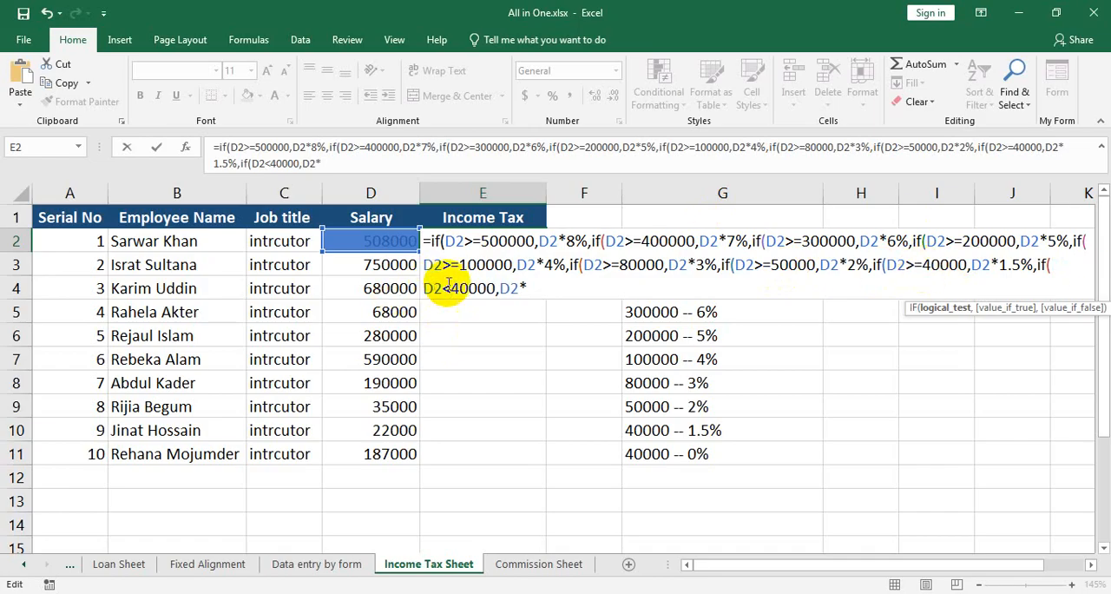
Complete the ninth IF's true value as D2*0%, close all nine parentheses and enter the formula in E2.
{"action": "left_click", "coordinate": [545, 292]}
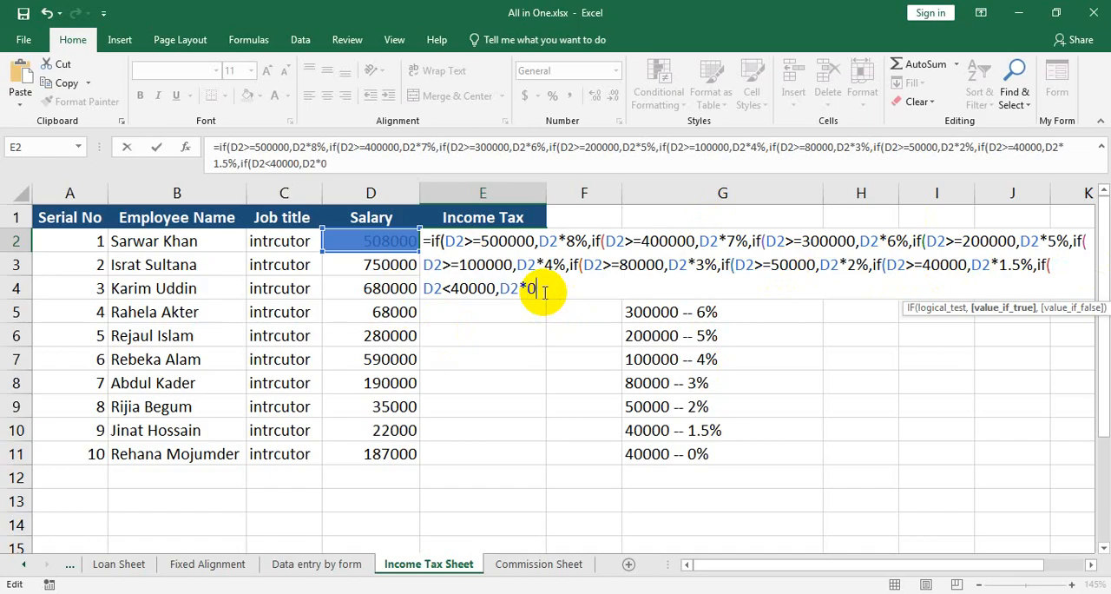
{"action": "type", "text": "0%)))))))))"}
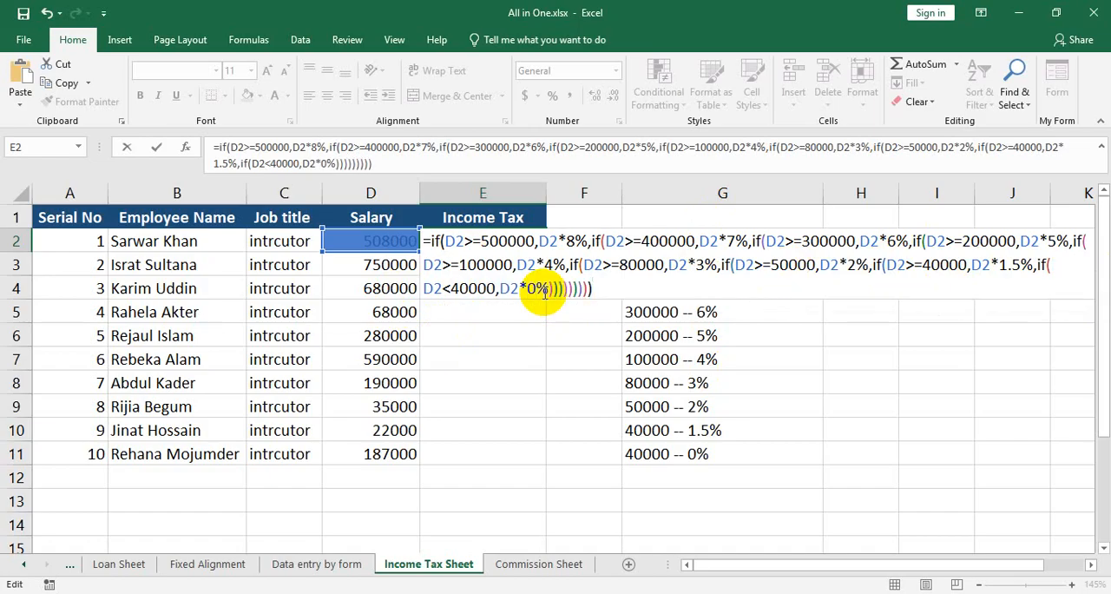
{"action": "key", "text": "Return"}
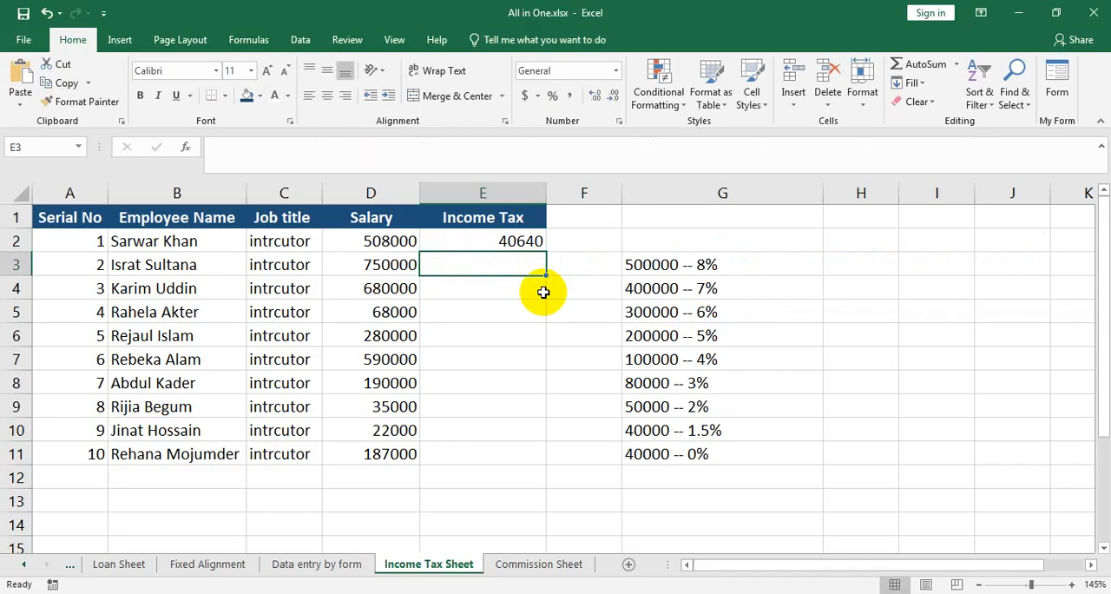
Fill the E2 income tax formula down through E11 and check the copied formulas in E9 and E10.
{"action": "left_click", "coordinate": [456, 246]}
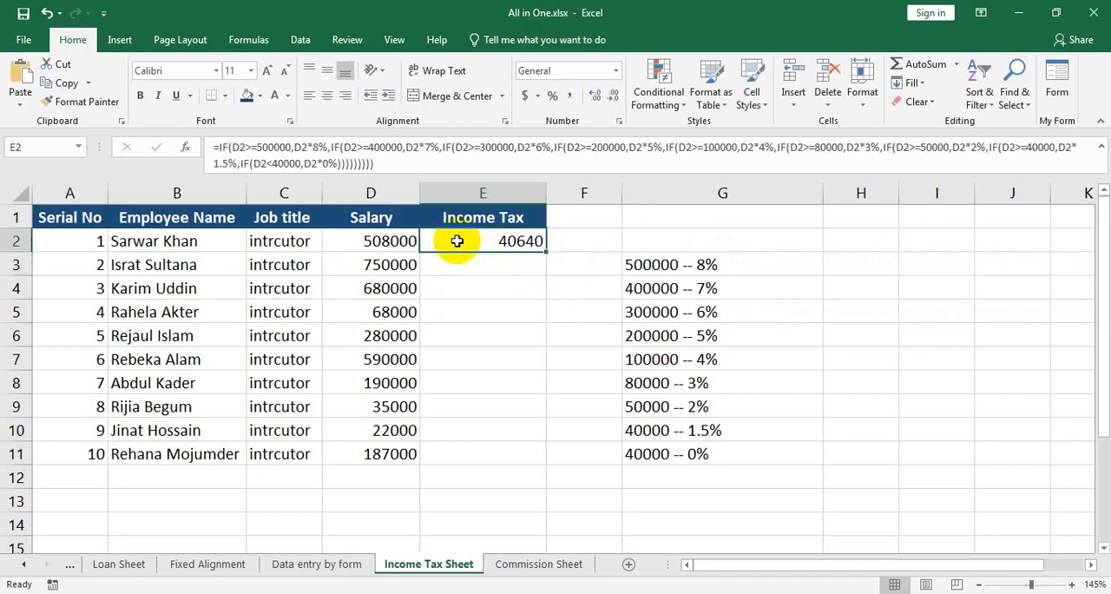
{"action": "left_click", "coordinate": [550, 246]}
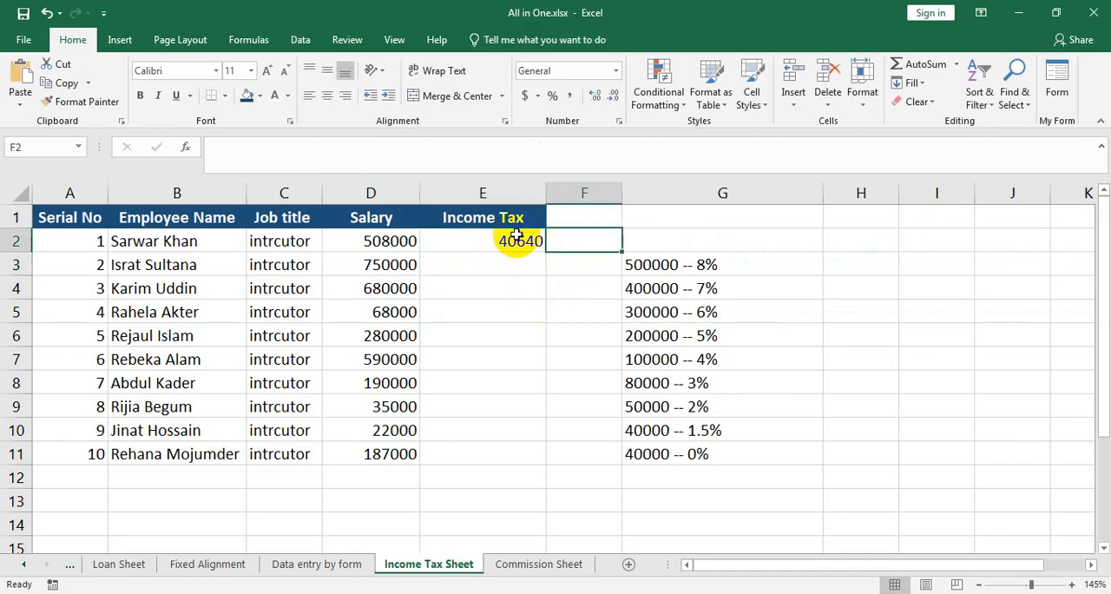
{"action": "left_click", "coordinate": [536, 249]}
{"action": "double_click", "coordinate": [543, 255]}
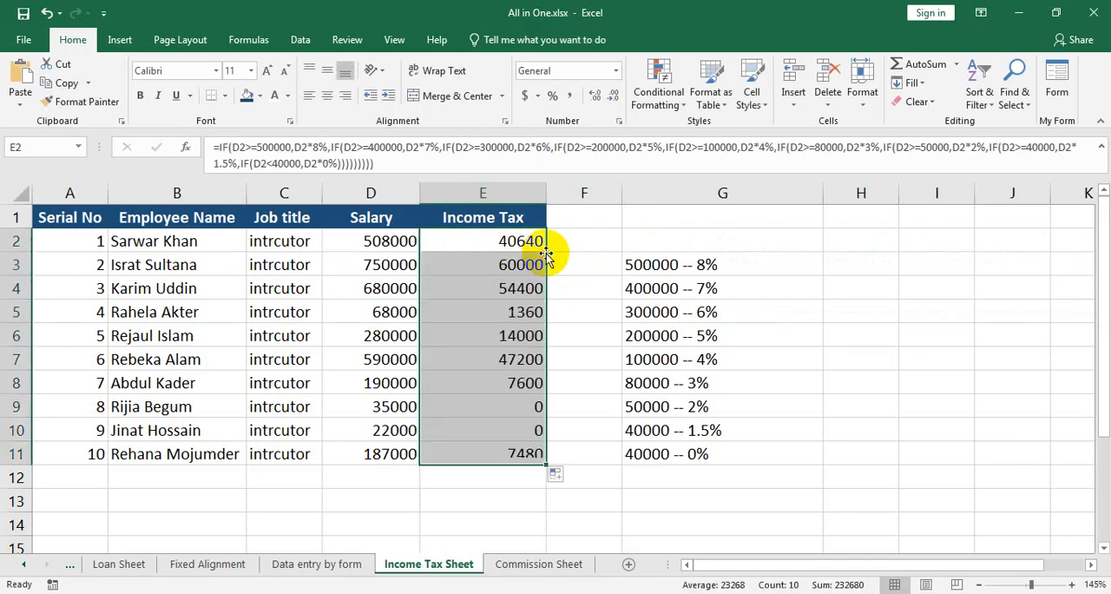
{"action": "left_click", "coordinate": [539, 405]}
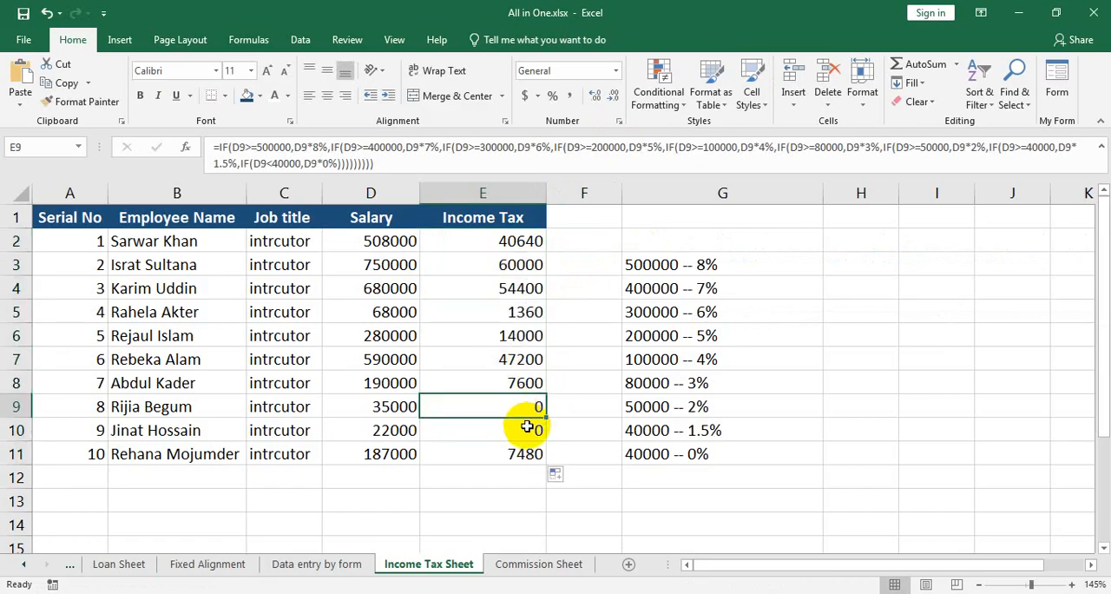
{"action": "left_click", "coordinate": [531, 425]}
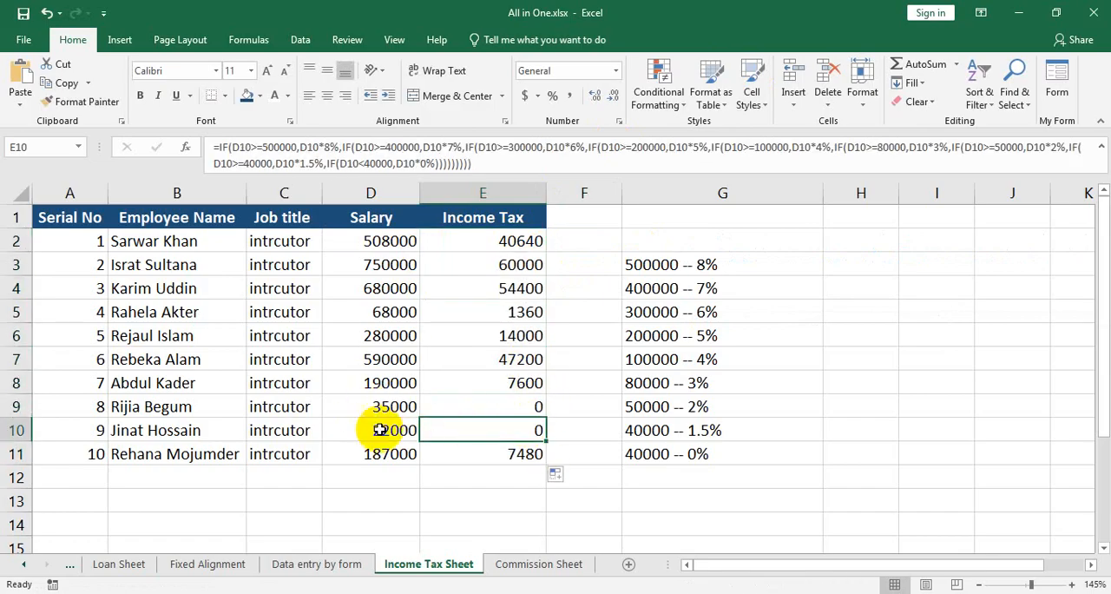
Insert a blank sheet row above the table's header row.
{"action": "left_click", "coordinate": [524, 218]}
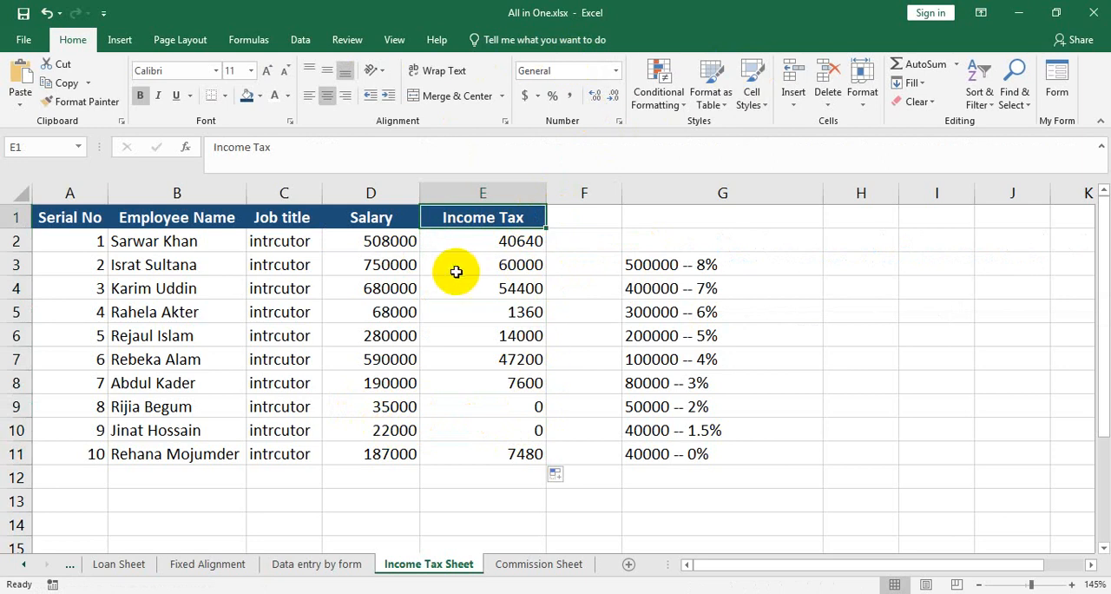
{"action": "left_click", "coordinate": [794, 99]}
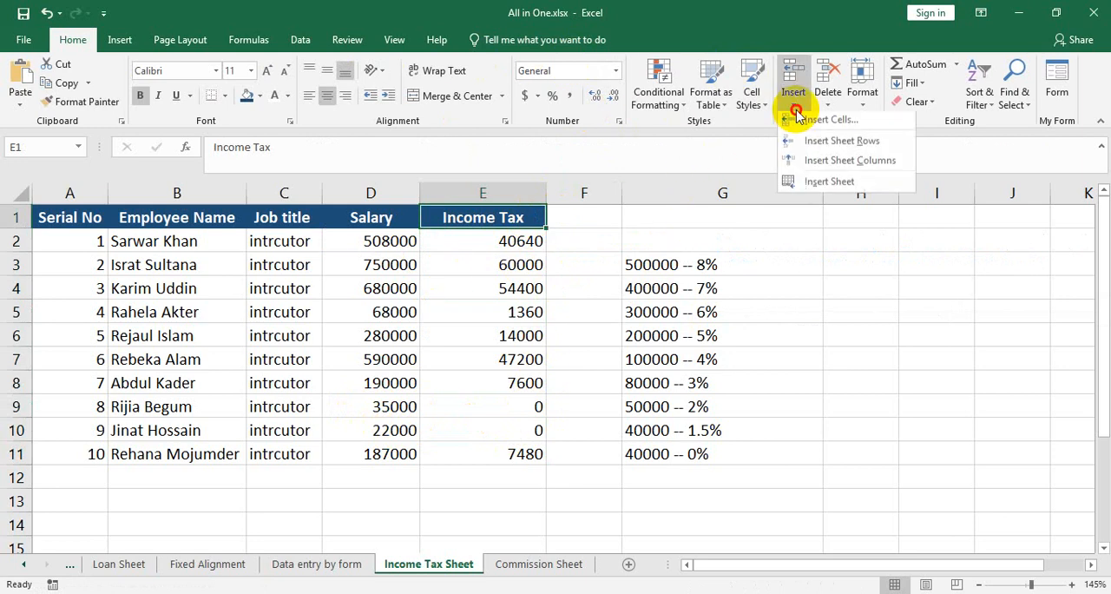
{"action": "left_click", "coordinate": [825, 144]}
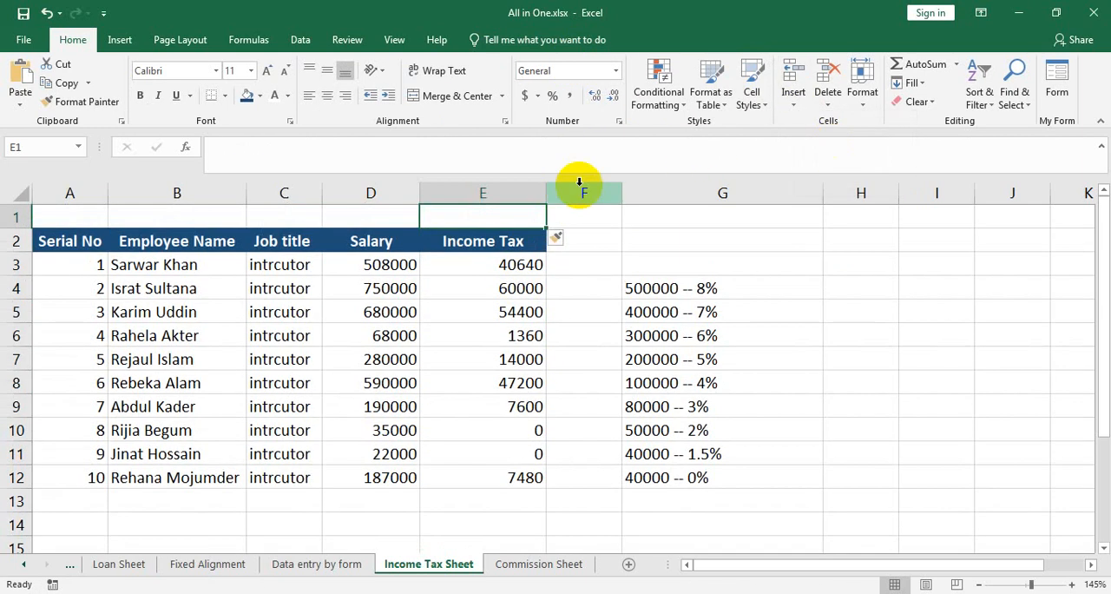
Merge and center A1:E1 and enter the title "Income Tax Sheet" in it.
{"action": "left_click_drag", "start_coordinate": [466, 223], "coordinate": [82, 221]}
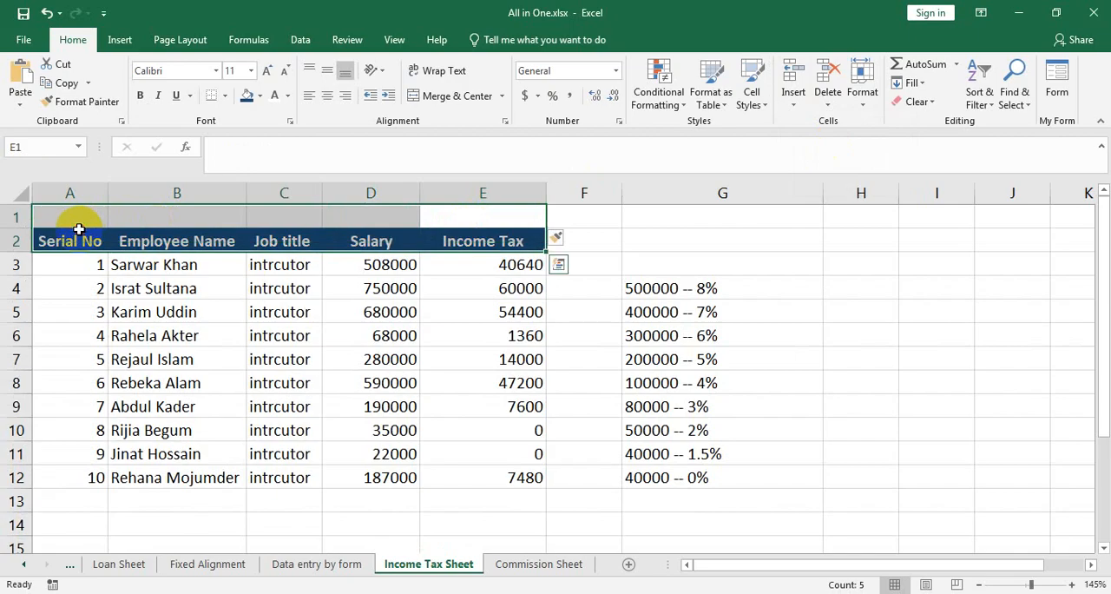
{"action": "left_click", "coordinate": [442, 216]}
{"action": "left_click_drag", "start_coordinate": [442, 216], "coordinate": [99, 209]}
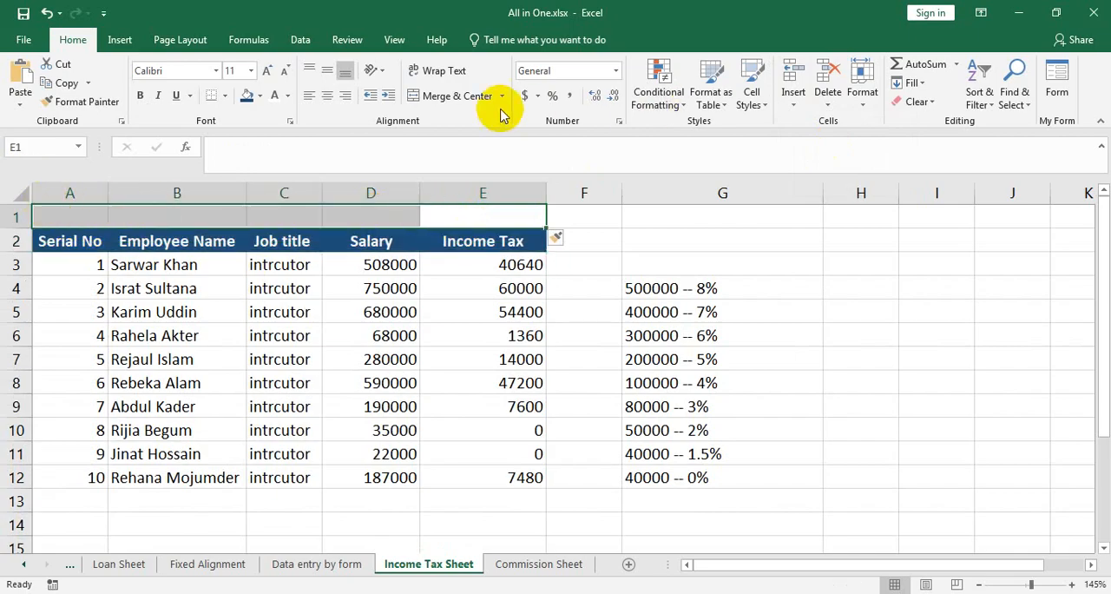
{"action": "left_click", "coordinate": [457, 95]}
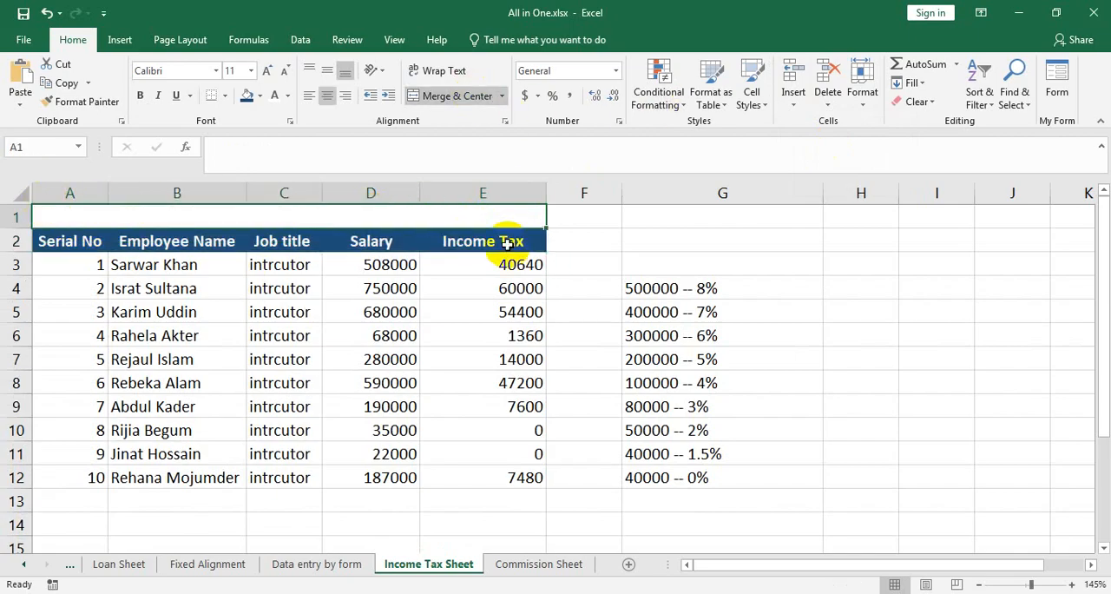
{"action": "type", "text": "Income Tax"}
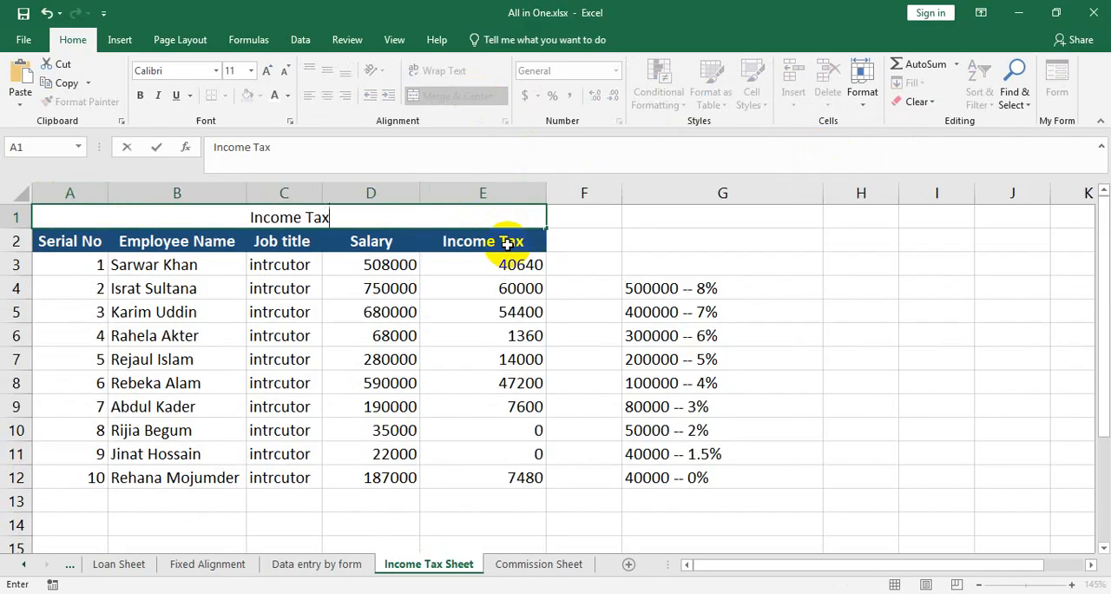
{"action": "type", "text": " Sheet"}
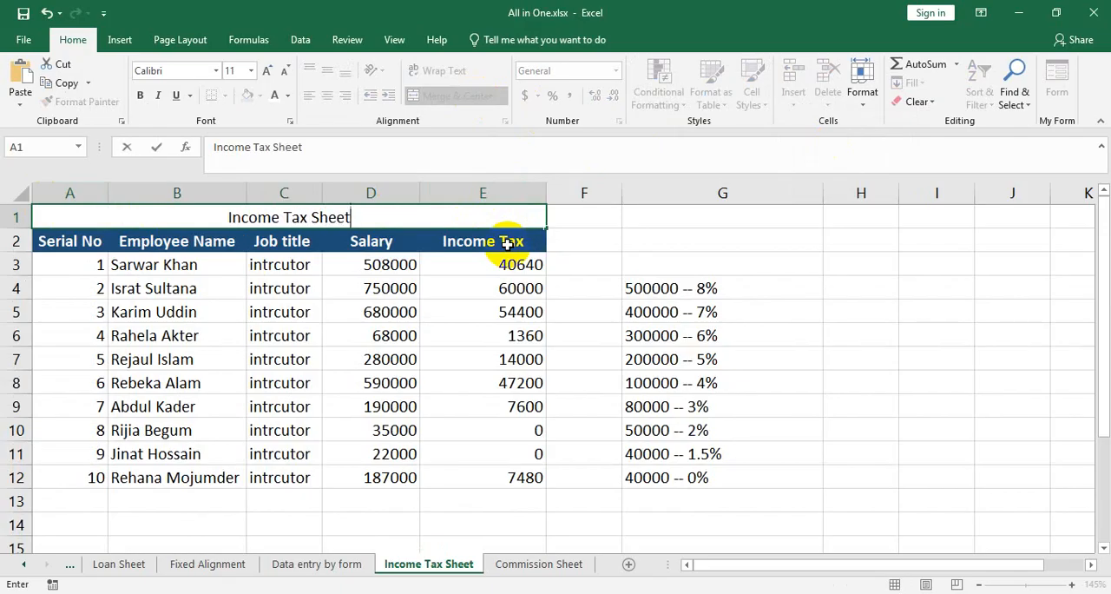
Enter the note "alt + enter" in cell H3.
{"action": "key", "text": "alt"}
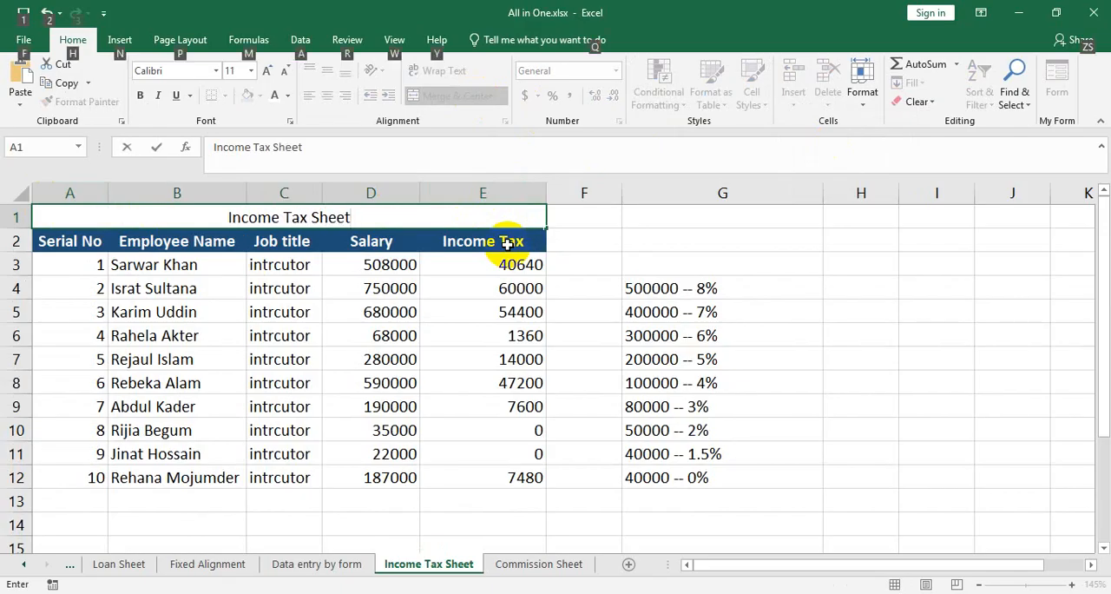
{"action": "left_click", "coordinate": [866, 261]}
{"action": "type", "text": "alt + enter"}
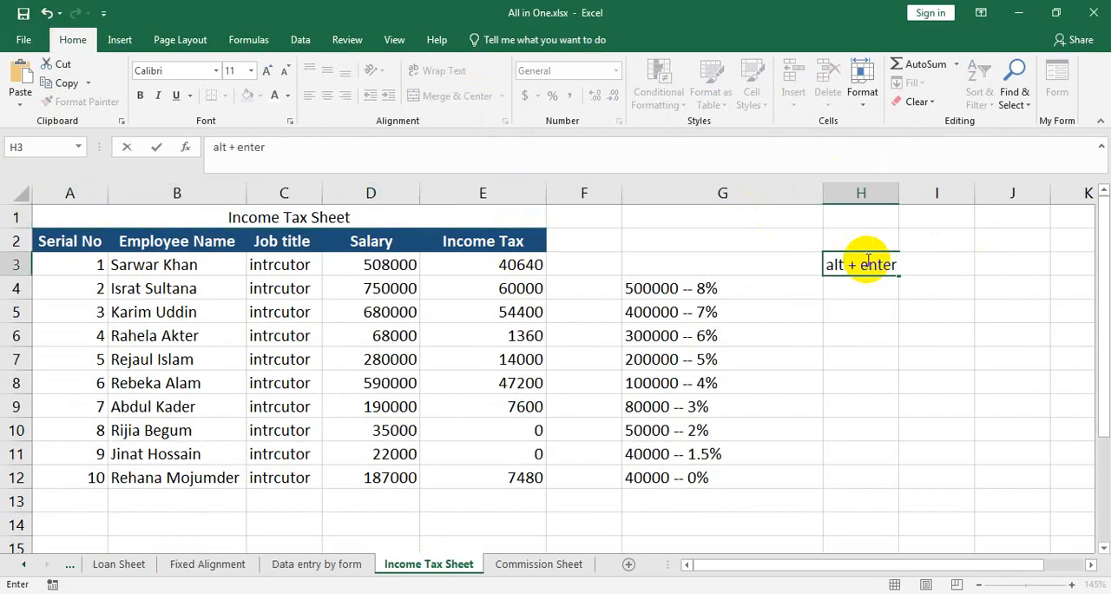
{"action": "left_click", "coordinate": [369, 222]}
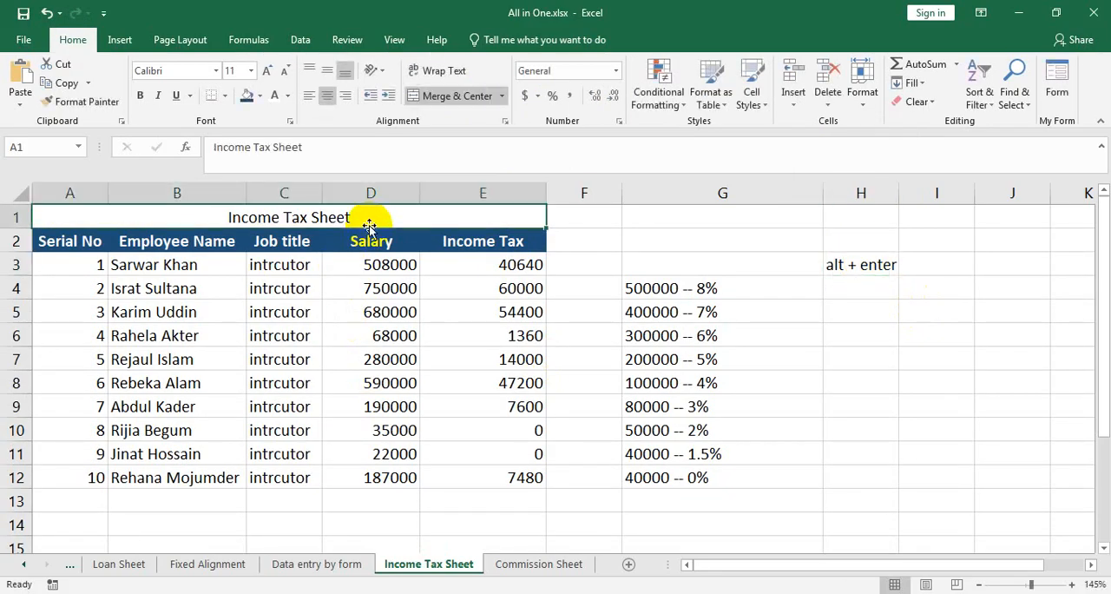
{"action": "key", "text": "alt"}
{"action": "key", "text": "alt"}
{"action": "left_click", "coordinate": [371, 380]}
Add a second line reading "Bangladesh Ansar & VDP" beneath the title text in merged cell A1.
{"action": "left_click", "coordinate": [394, 219]}
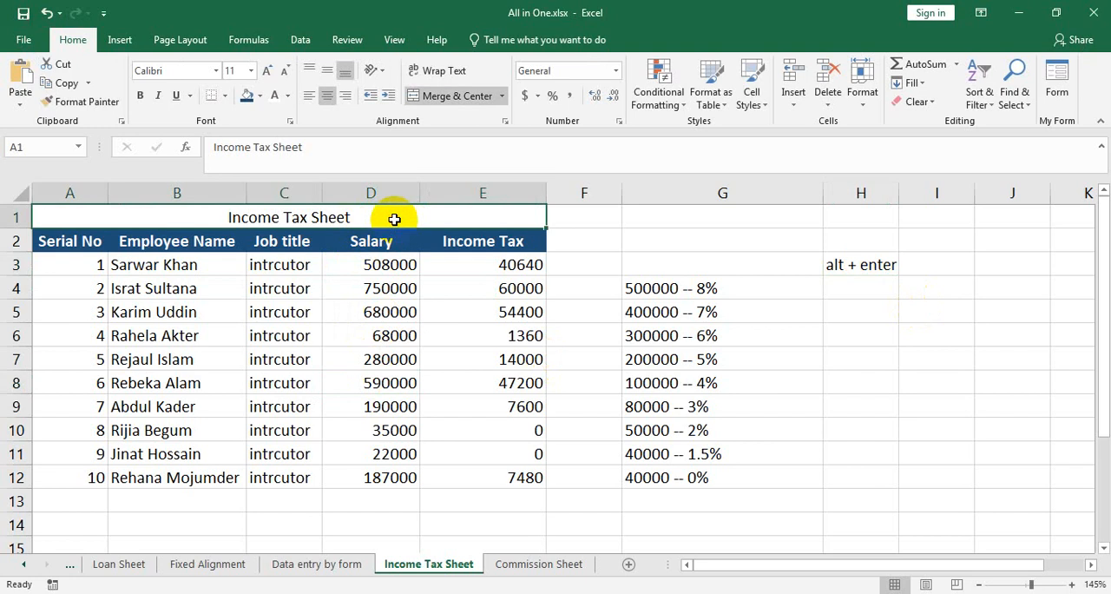
{"action": "double_click", "coordinate": [395, 219]}
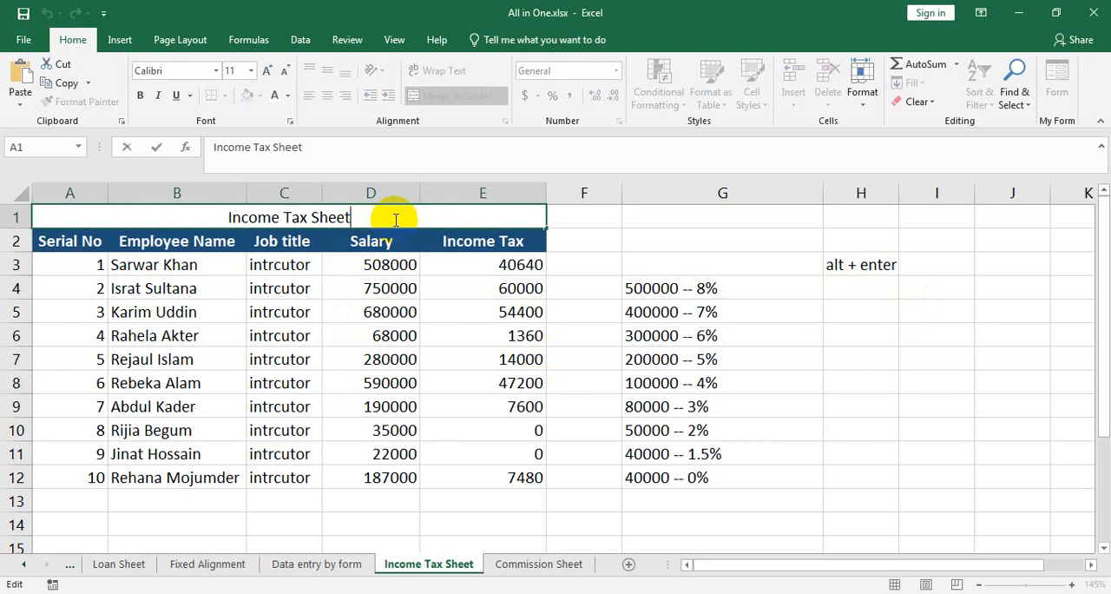
{"action": "key", "text": "alt+Return"}
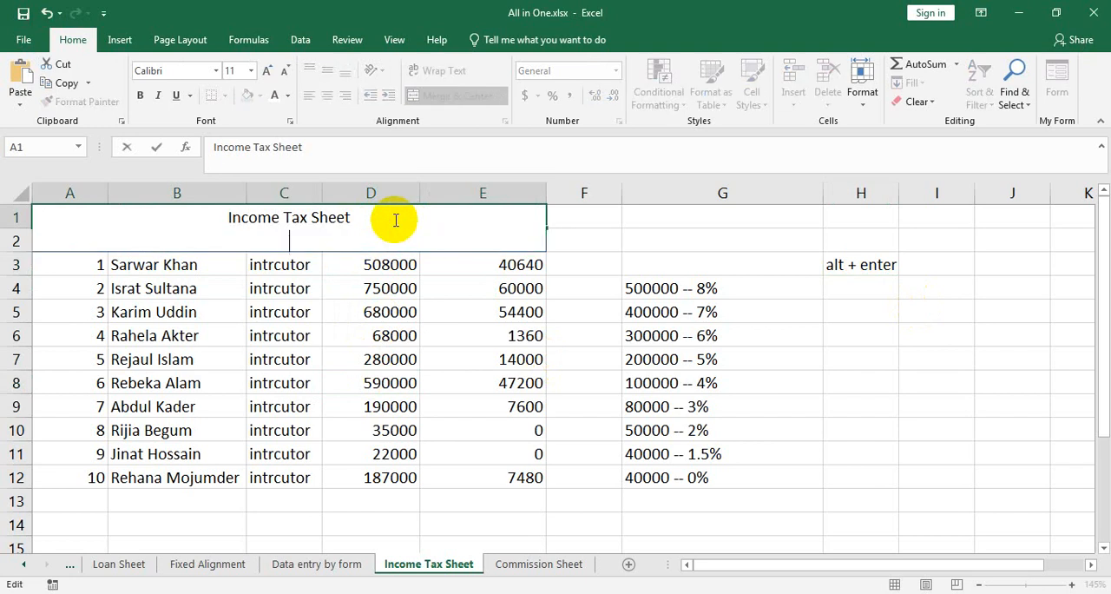
{"action": "type", "text": "Bangladesh A"}
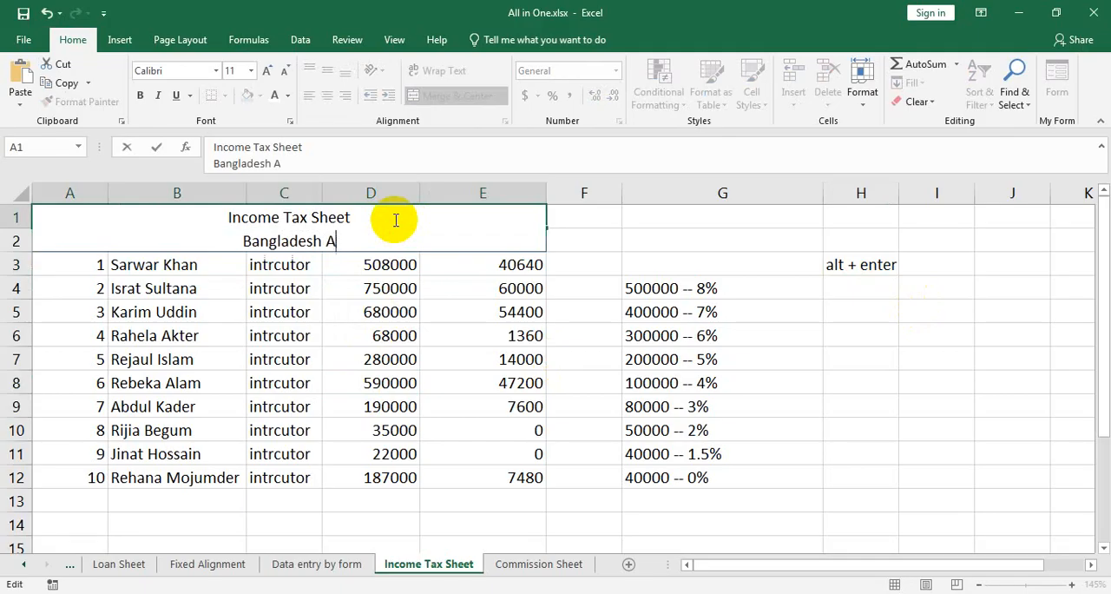
{"action": "type", "text": "nsar & VDP"}
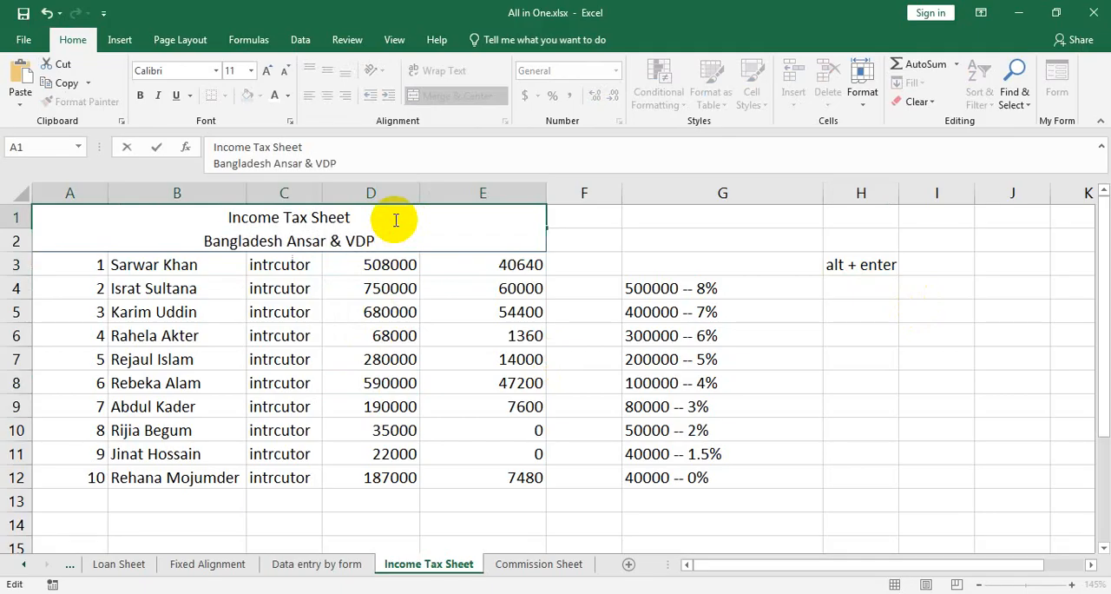
Add a third line reading "Mohipal, Feni." beneath the existing title text in merged cell A1.
{"action": "key", "text": "alt+Return"}
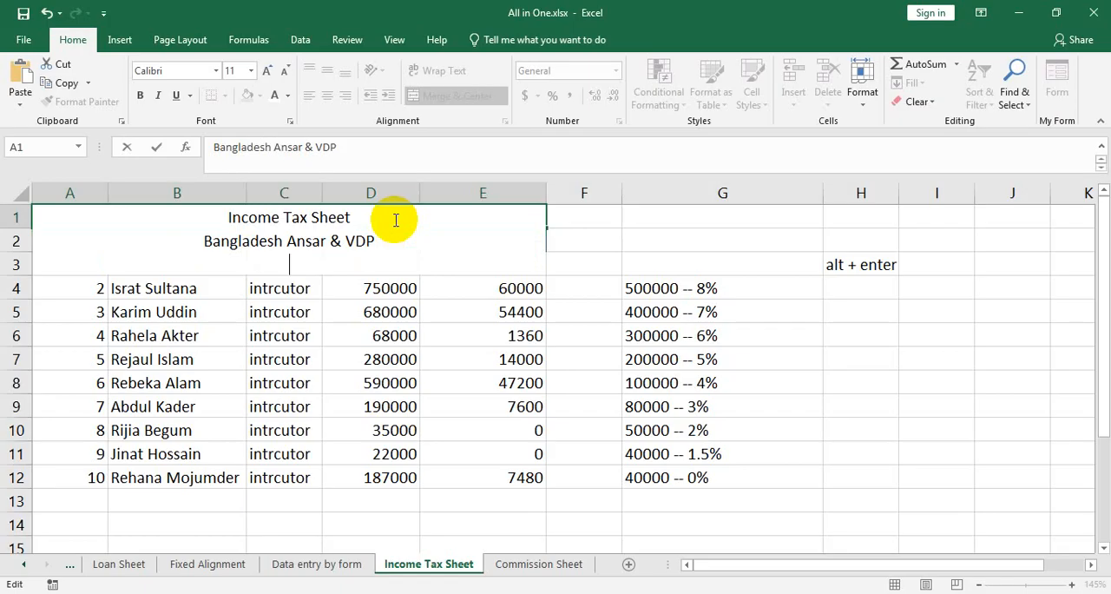
{"action": "type", "text": "MOho"}
{"action": "key", "text": "BackSpace"}
{"action": "key", "text": "BackSpace"}
{"action": "type", "text": "ho"}
{"action": "key", "text": "BackSpace"}
{"action": "type", "text": "ipan"}
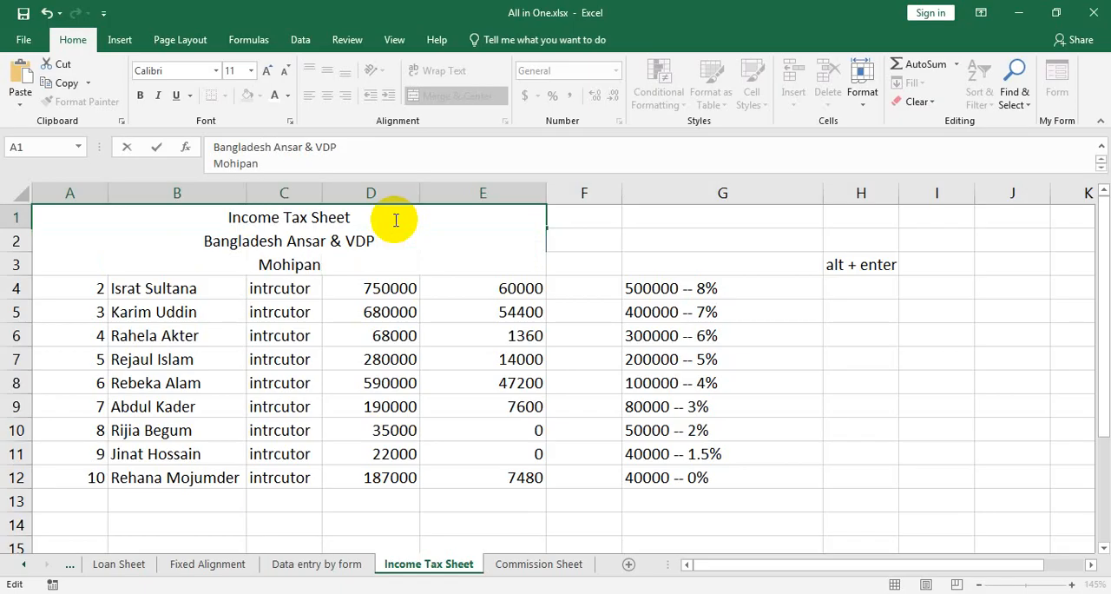
{"action": "key", "text": "BackSpace"}
{"action": "type", "text": "lm"}
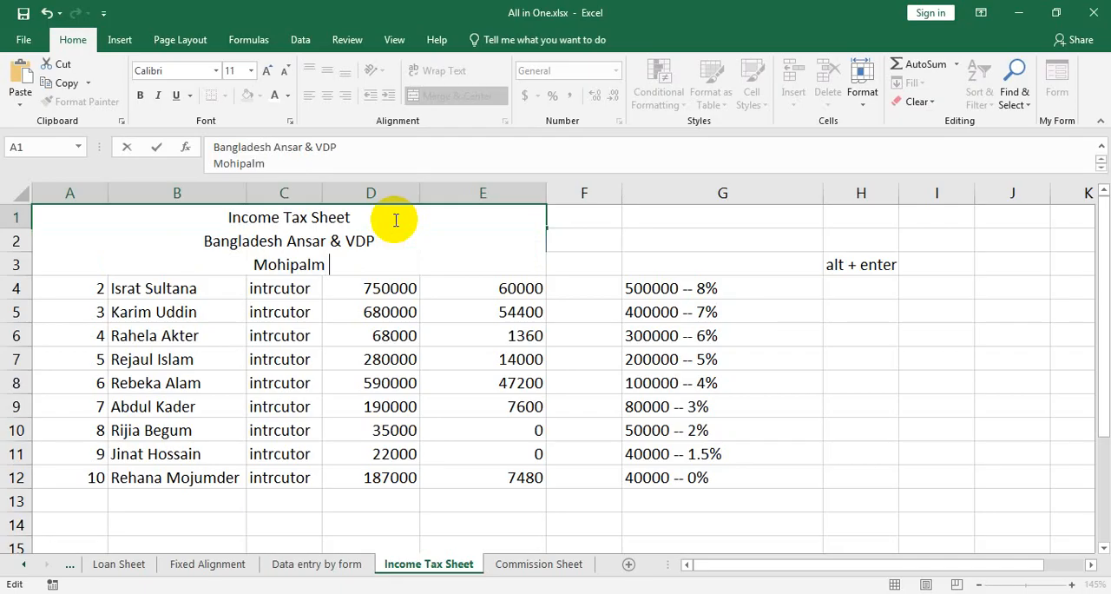
{"action": "key", "text": "BackSpace"}
{"action": "key", "text": "BackSpace"}
{"action": "key", "text": "BackSpace"}
{"action": "type", "text": "l, Feni."}
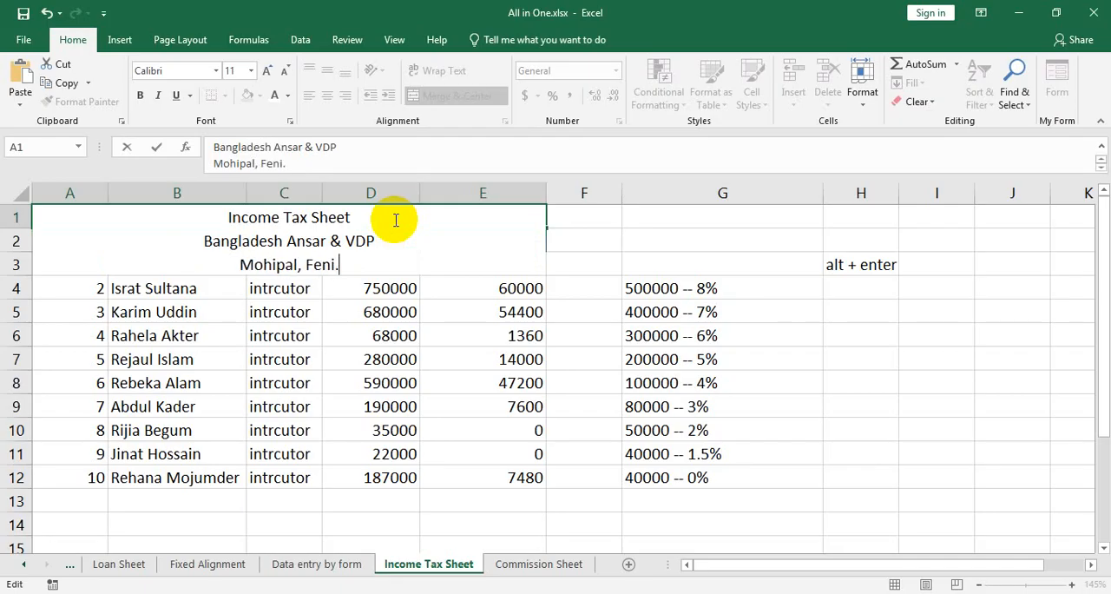
{"action": "left_click", "coordinate": [587, 339]}
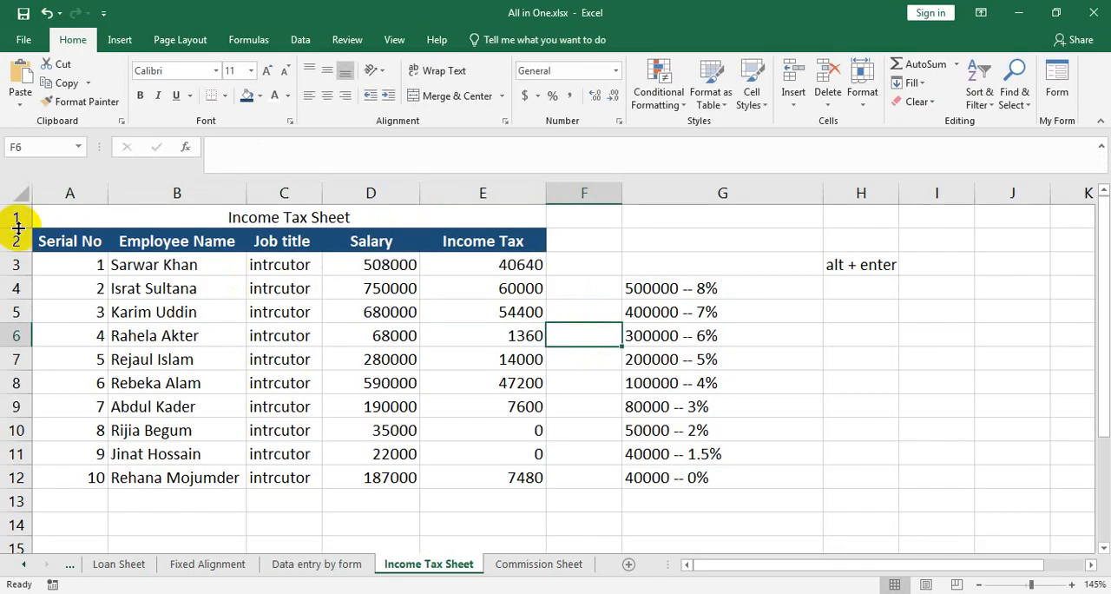
Increase the height of row 1 to fit all three title lines and vertically center the title in A1.
{"action": "left_click_drag", "start_coordinate": [18, 228], "coordinate": [17, 286]}
{"action": "left_click", "coordinate": [290, 241]}
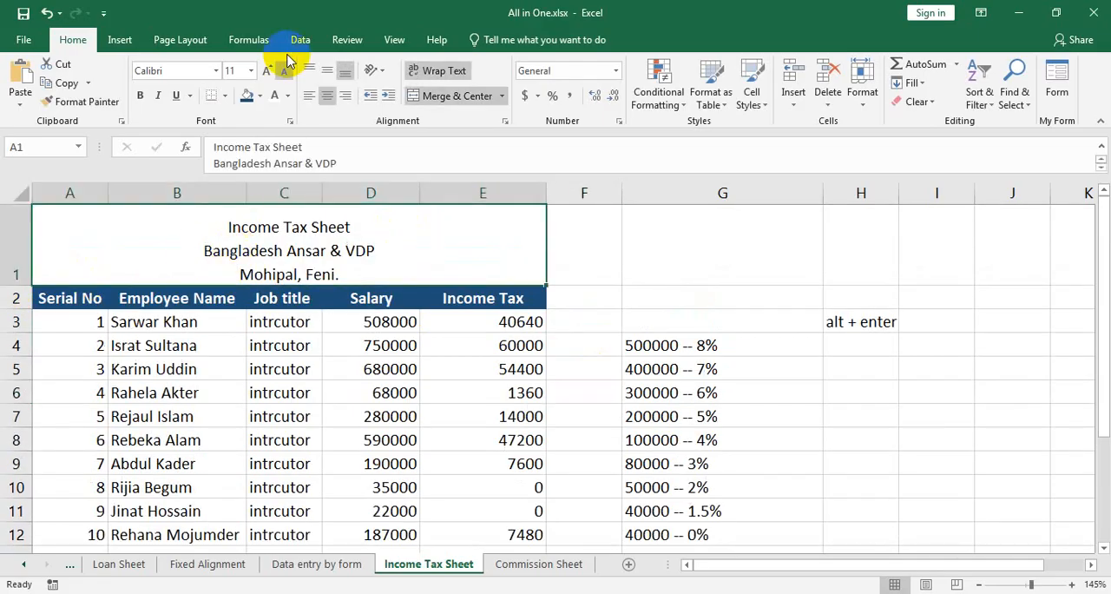
{"action": "left_click", "coordinate": [326, 70]}
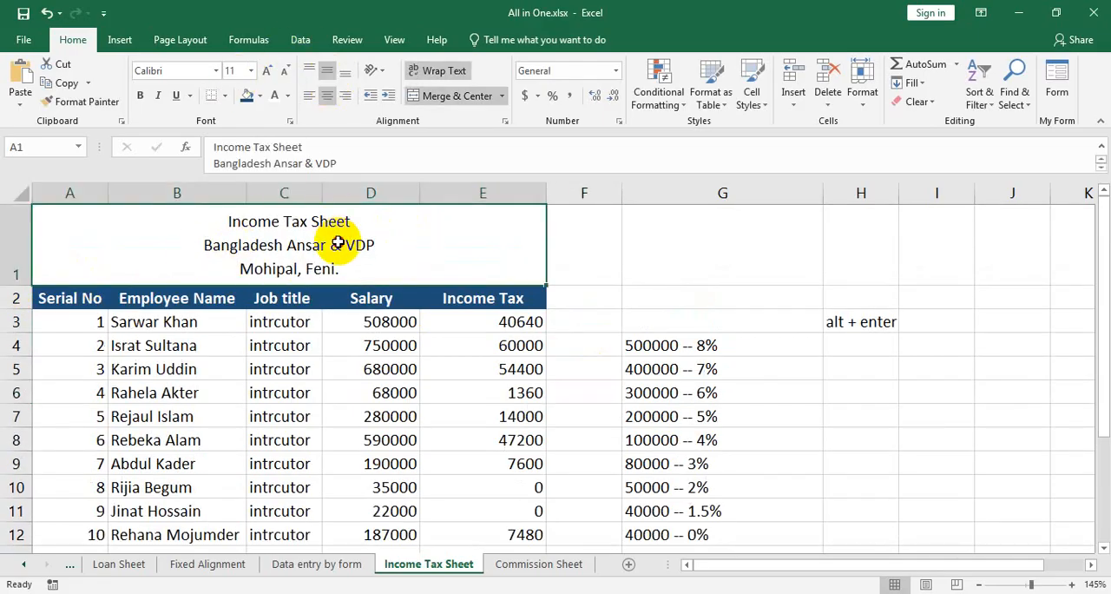
Make only the title line "Bangladesh Ansar & VDP" in cell A1 bold.
{"action": "double_click", "coordinate": [392, 244]}
{"action": "left_click_drag", "start_coordinate": [392, 244], "coordinate": [194, 247]}
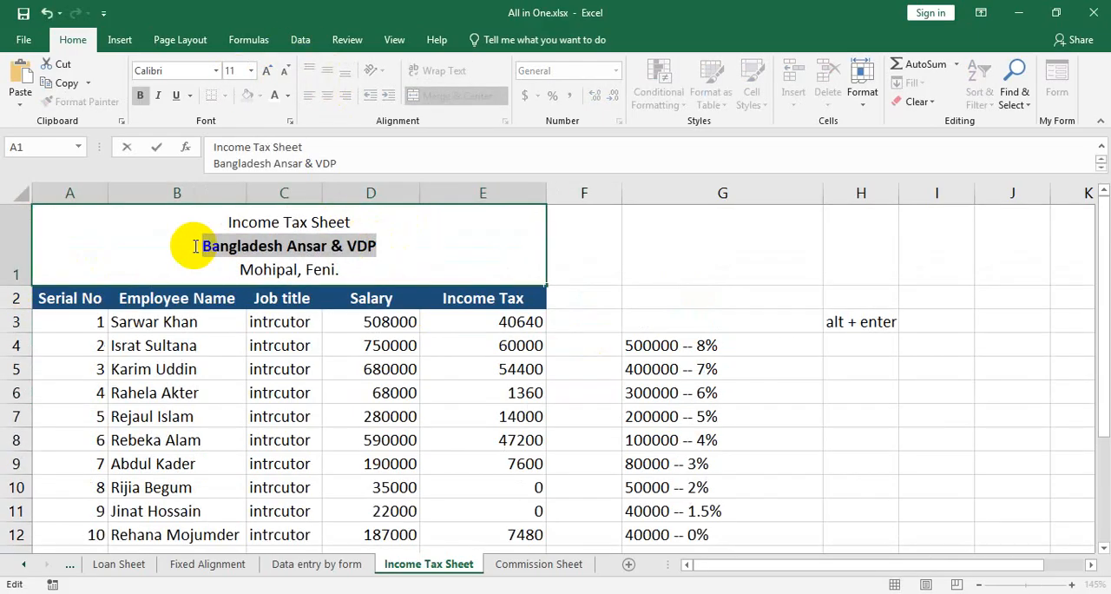
{"action": "key", "text": "ctrl+b"}
{"action": "left_click", "coordinate": [782, 314]}
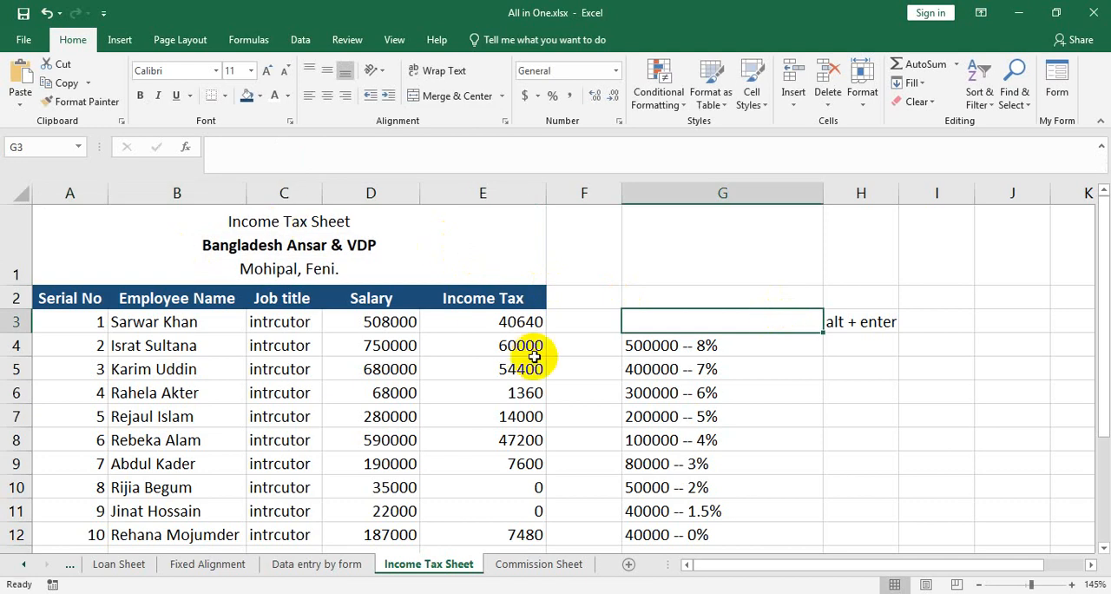
Merge A13:D13 below the table and enter the right-aligned, bold label "Total Tax" in it.
{"action": "scroll", "coordinate": [534, 357], "scroll_direction": "down", "scroll_amount": 1}
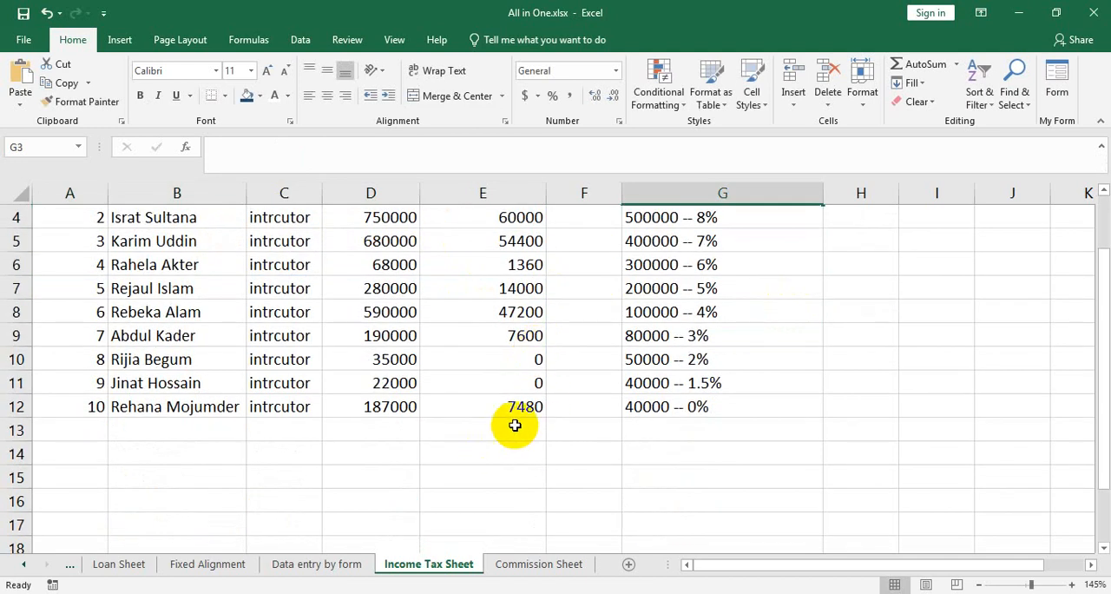
{"action": "left_click_drag", "start_coordinate": [351, 434], "coordinate": [65, 427]}
{"action": "left_click", "coordinate": [455, 96]}
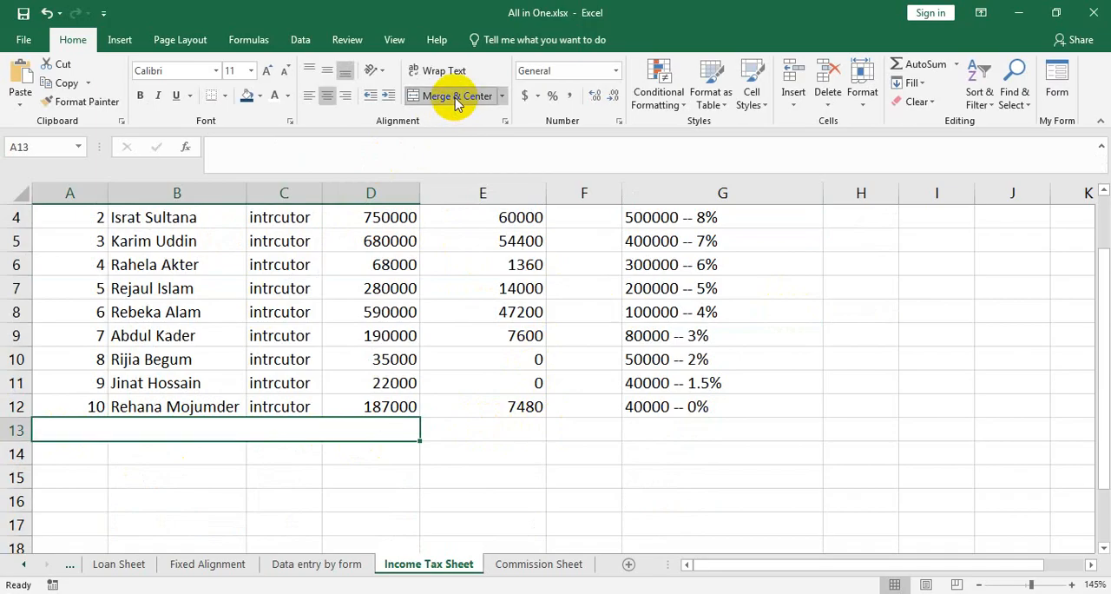
{"action": "left_click", "coordinate": [346, 97]}
{"action": "type", "text": "To"}
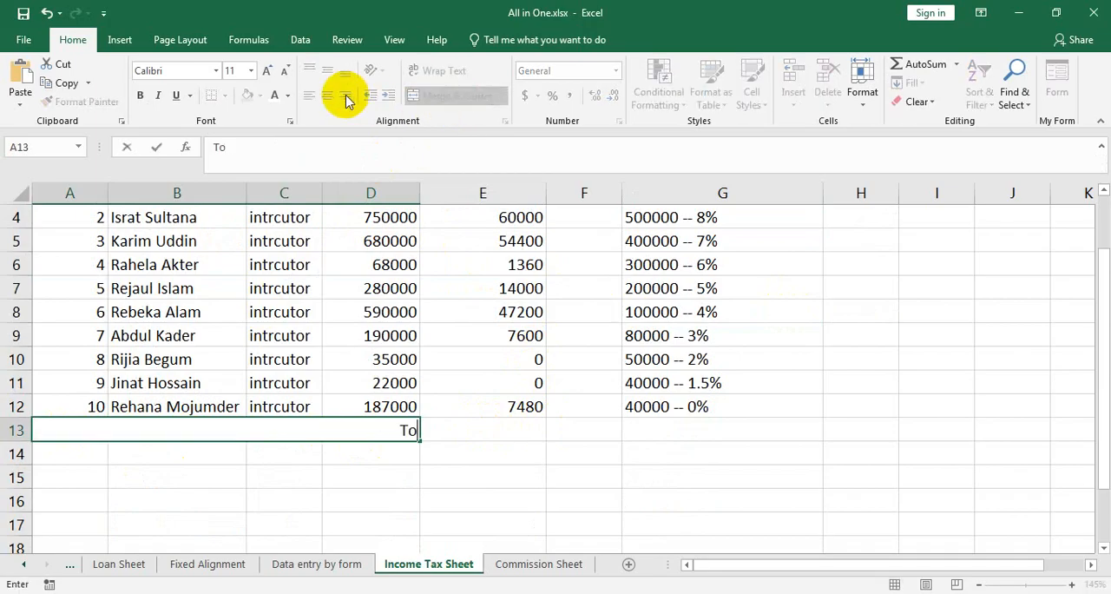
{"action": "type", "text": "tal Tax"}
{"action": "left_click", "coordinate": [526, 424]}
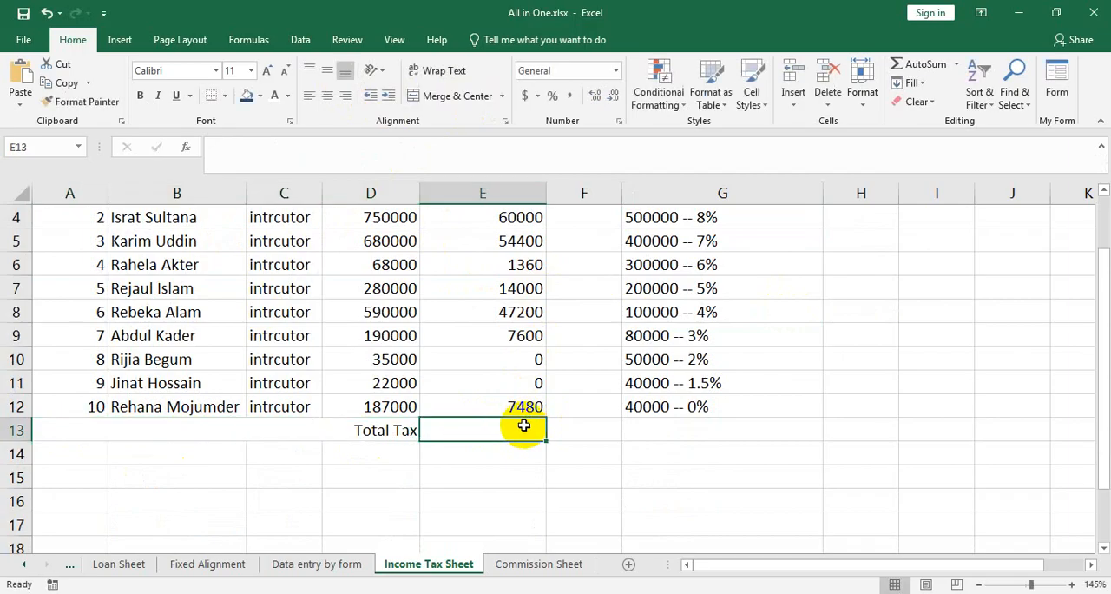
{"action": "left_click", "coordinate": [405, 430]}
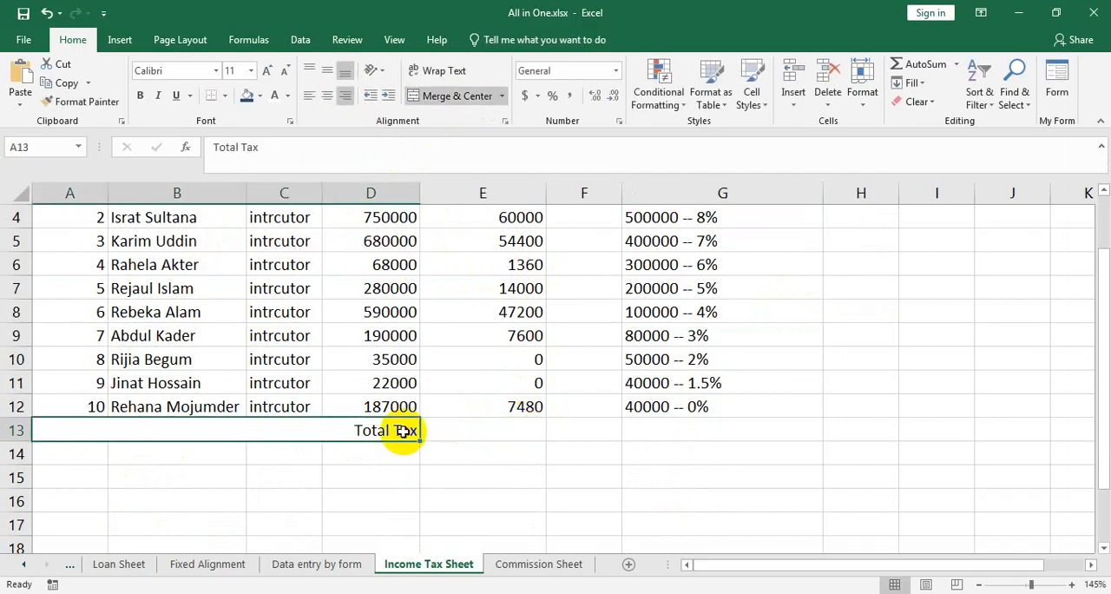
{"action": "left_click", "coordinate": [140, 95]}
Total the Income Tax column in cell E13 with =SUM(E3:E12).
{"action": "left_click", "coordinate": [524, 435]}
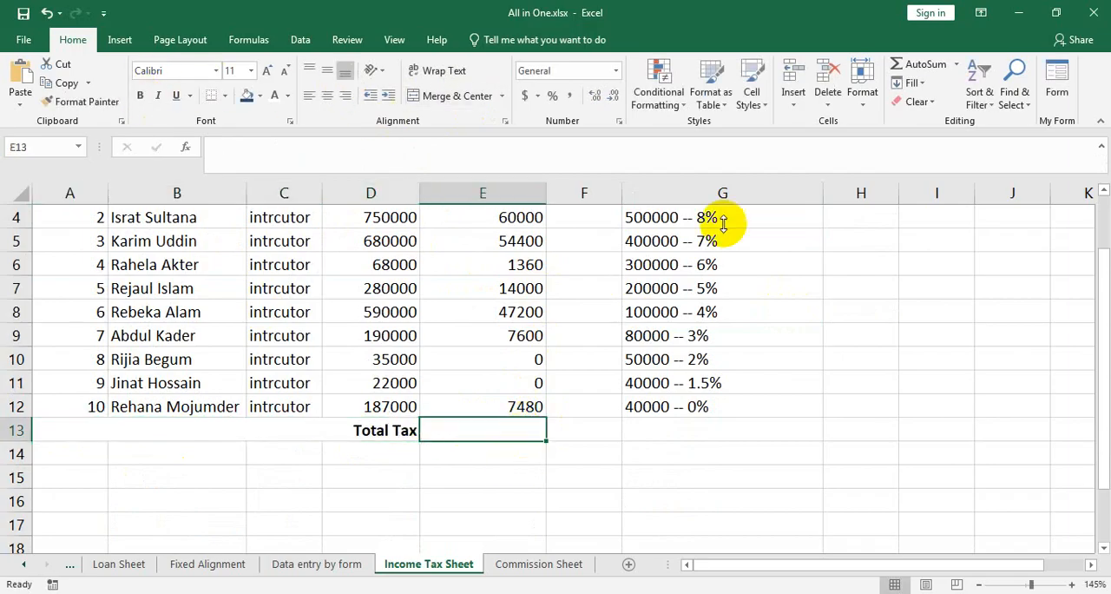
{"action": "left_click", "coordinate": [922, 64]}
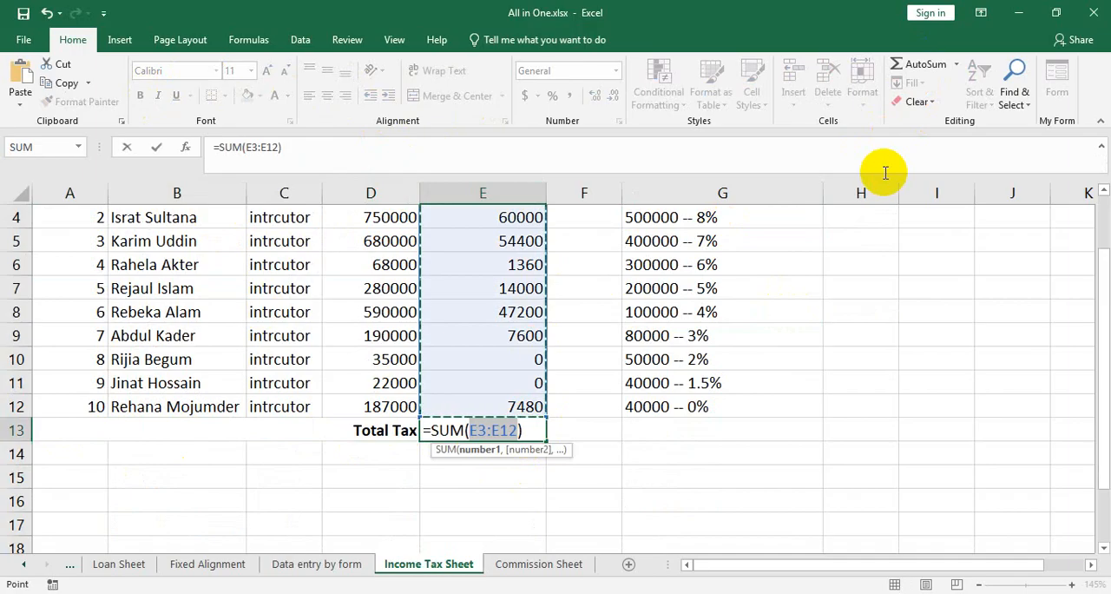
{"action": "key", "text": "Return"}
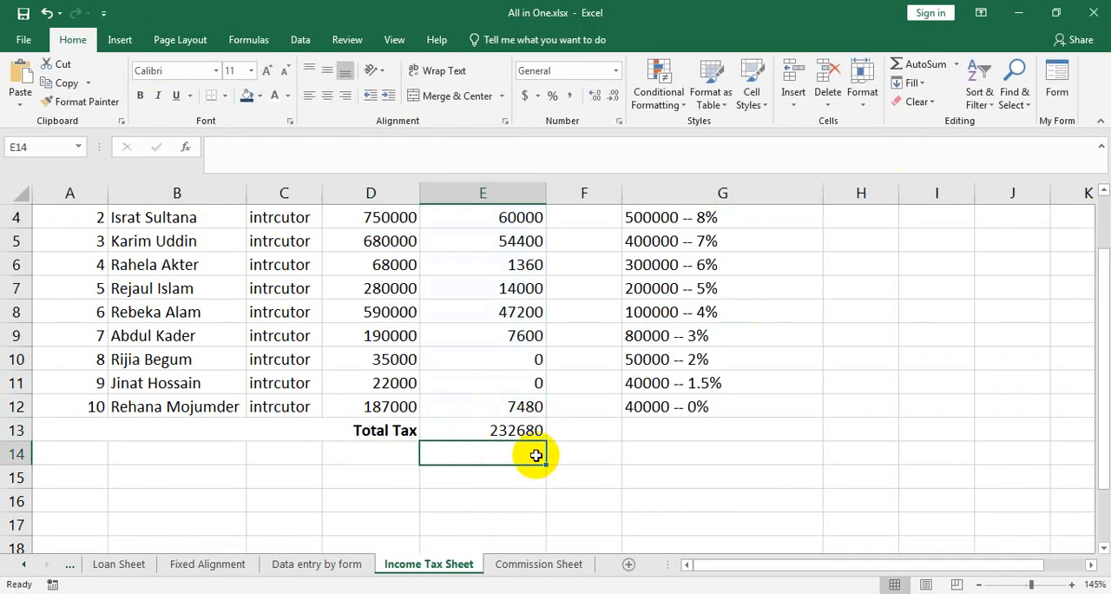
Apply a double underline to the total tax amount in cell E13.
{"action": "scroll", "coordinate": [534, 442], "scroll_direction": "up", "scroll_amount": 1}
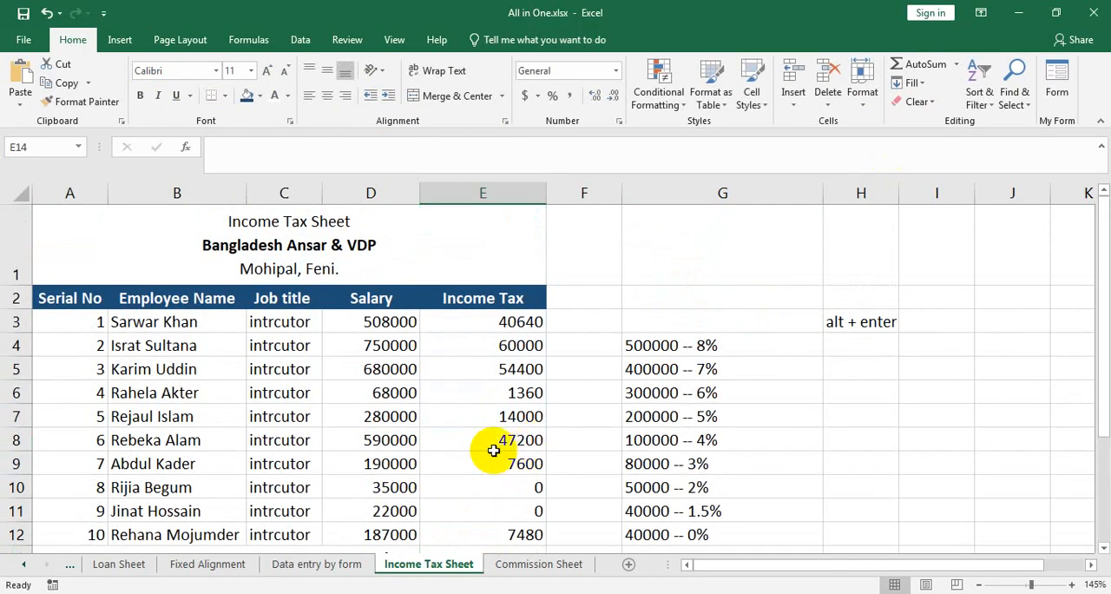
{"action": "scroll", "coordinate": [534, 442], "scroll_direction": "down", "scroll_amount": 3}
{"action": "left_click", "coordinate": [531, 292]}
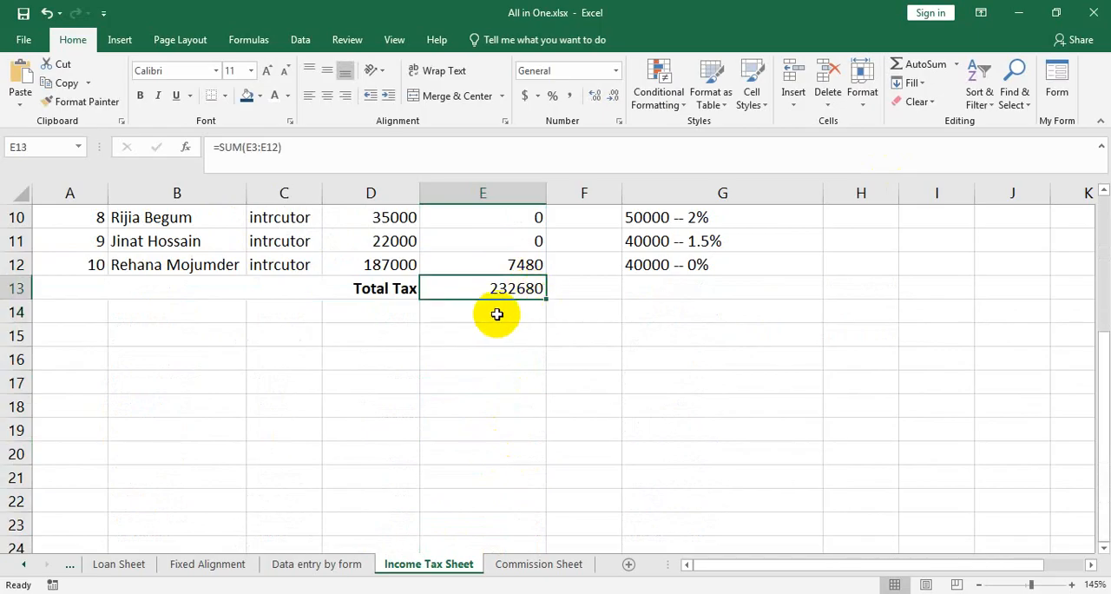
{"action": "left_click", "coordinate": [189, 96]}
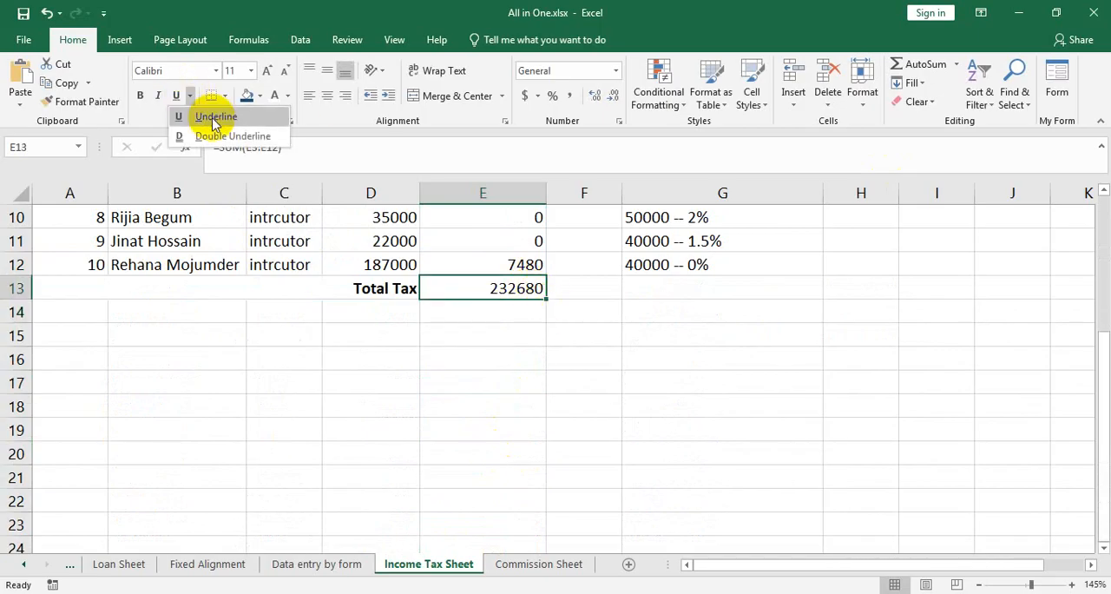
{"action": "left_click", "coordinate": [232, 135]}
{"action": "left_click", "coordinate": [543, 380]}
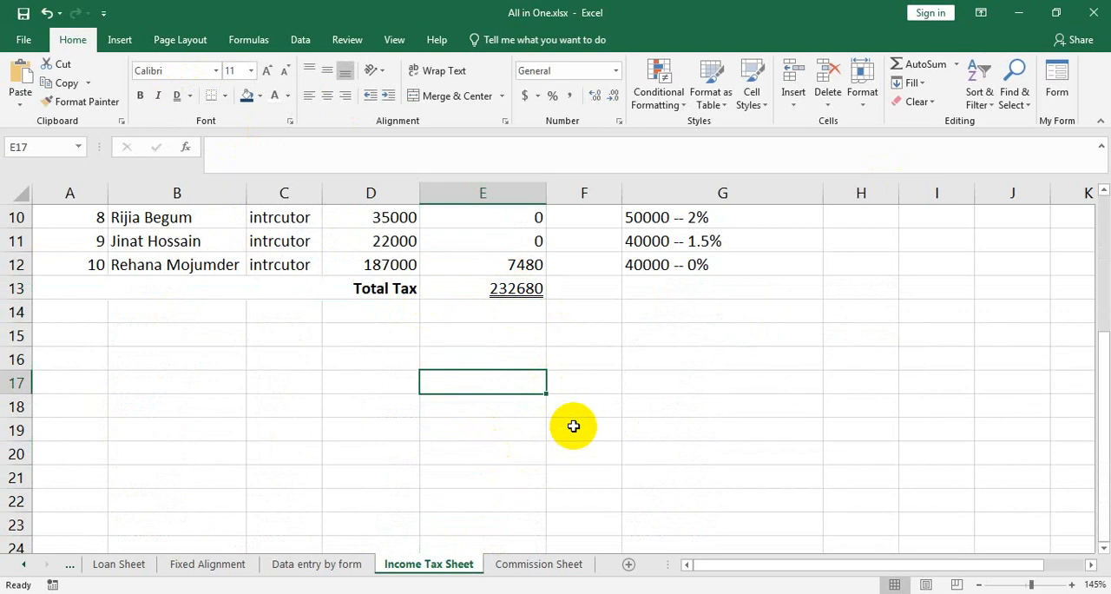
Try inserting a blank cell at E3 with the Shift cells right option, and undo the insertion.
{"action": "scroll", "coordinate": [576, 409], "scroll_direction": "up", "scroll_amount": 3}
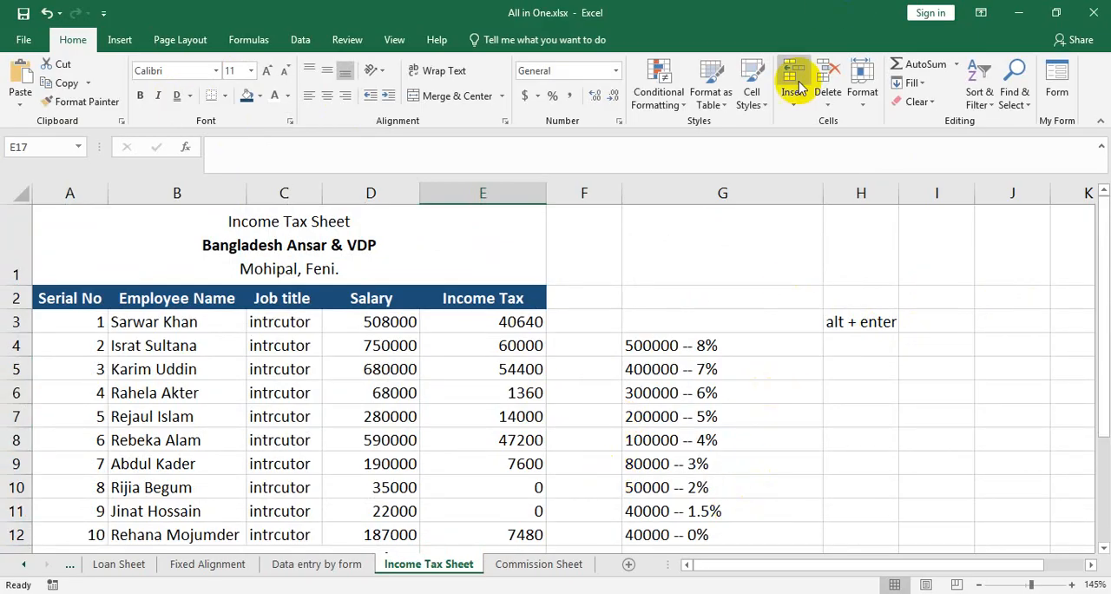
{"action": "left_click", "coordinate": [794, 112]}
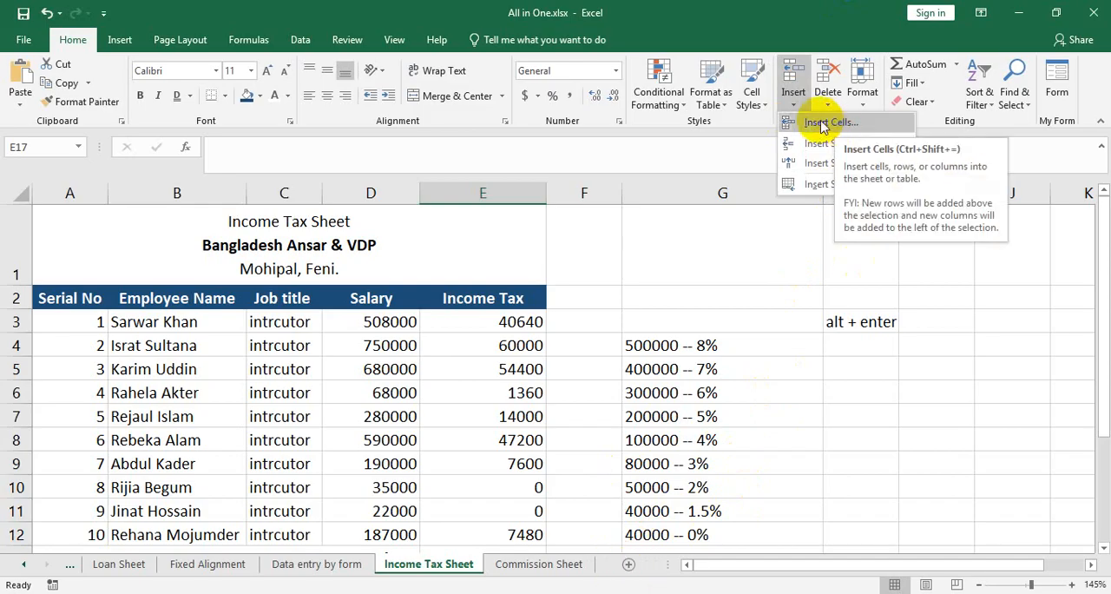
{"action": "left_click", "coordinate": [491, 322]}
{"action": "left_click", "coordinate": [491, 322]}
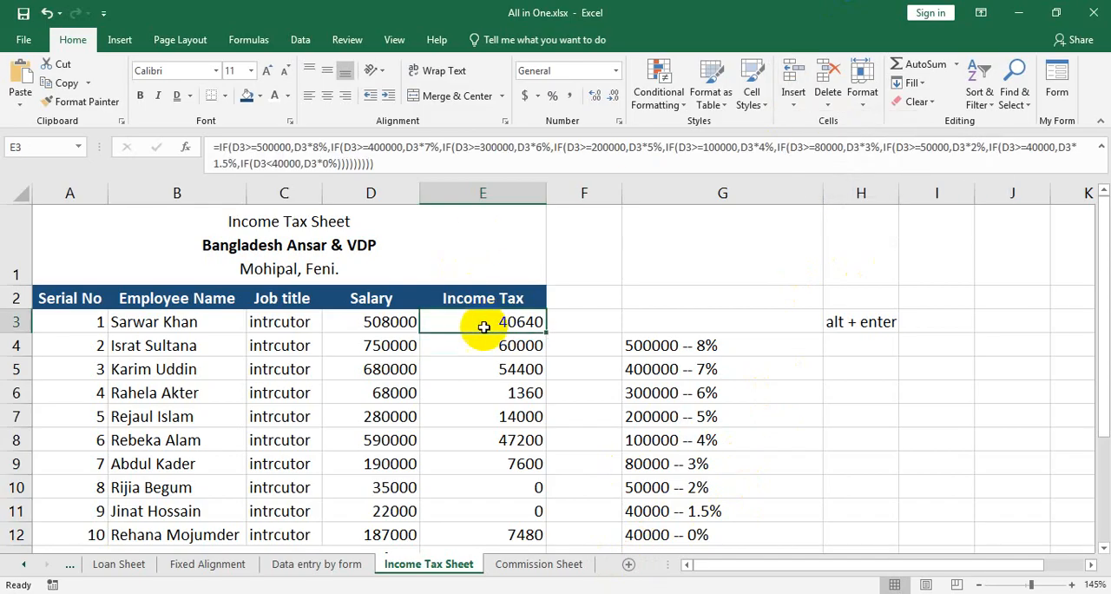
{"action": "left_click", "coordinate": [795, 103]}
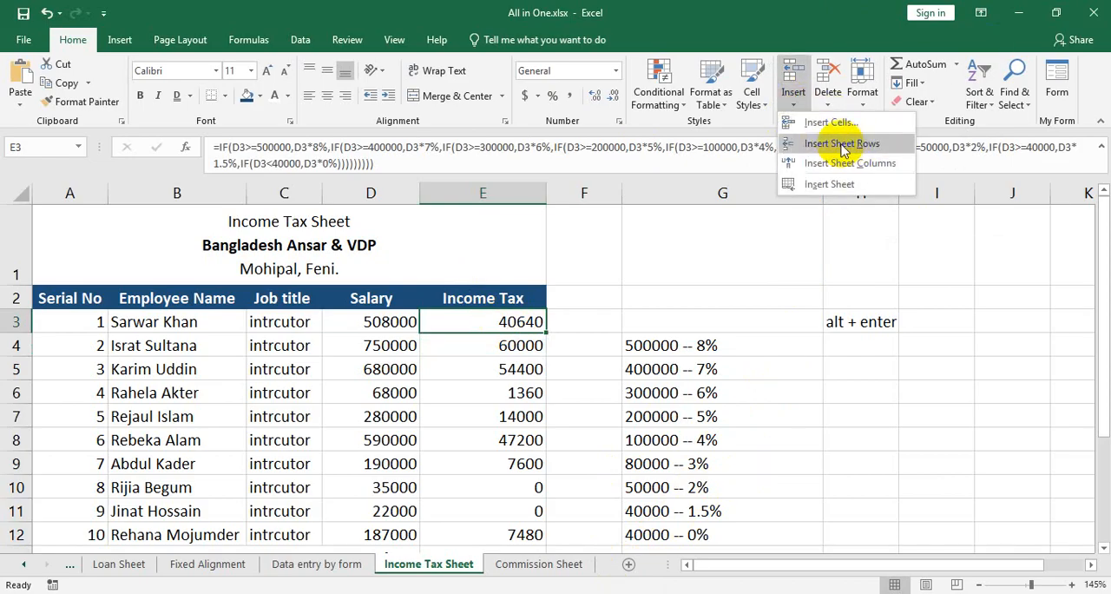
{"action": "key", "text": "Print"}
{"action": "left_click_drag", "start_coordinate": [786, 132], "coordinate": [912, 163]}
{"action": "left_click", "coordinate": [915, 188]}
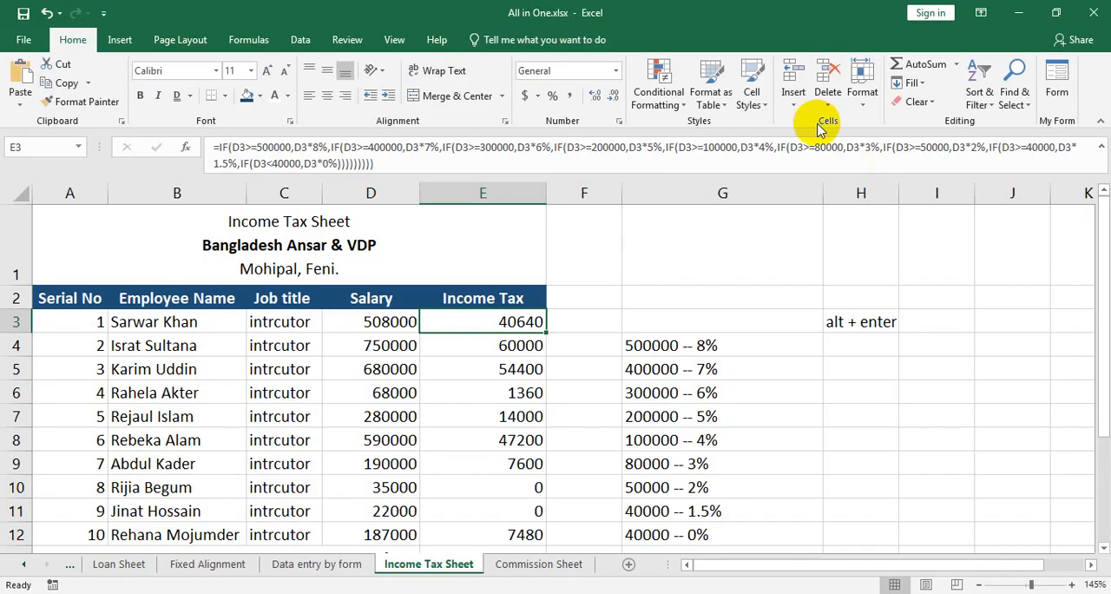
{"action": "left_click", "coordinate": [792, 96]}
{"action": "left_click", "coordinate": [816, 117]}
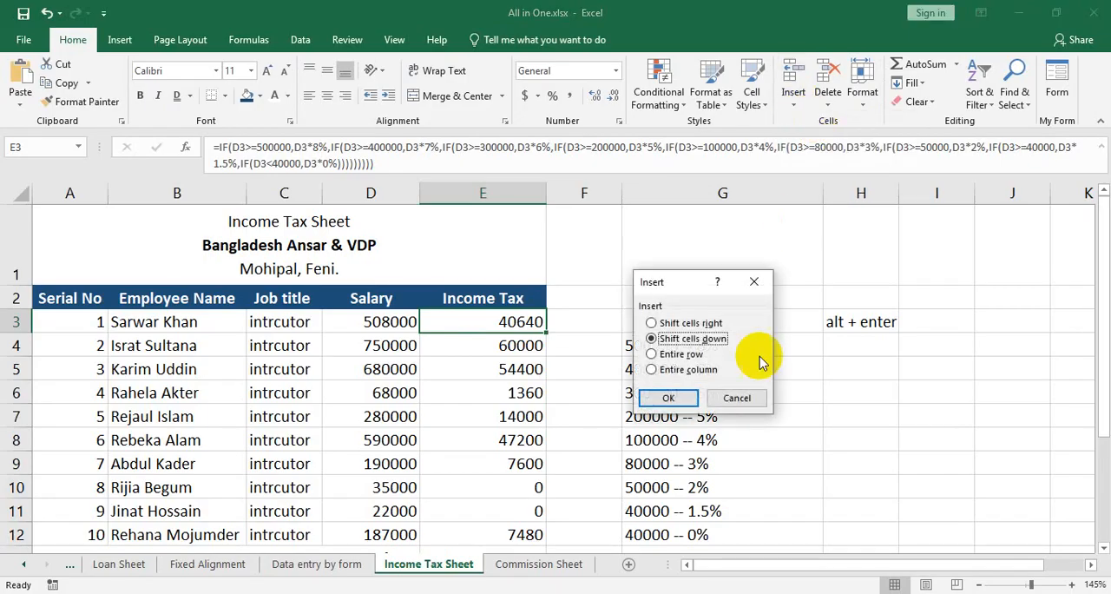
{"action": "left_click", "coordinate": [699, 330]}
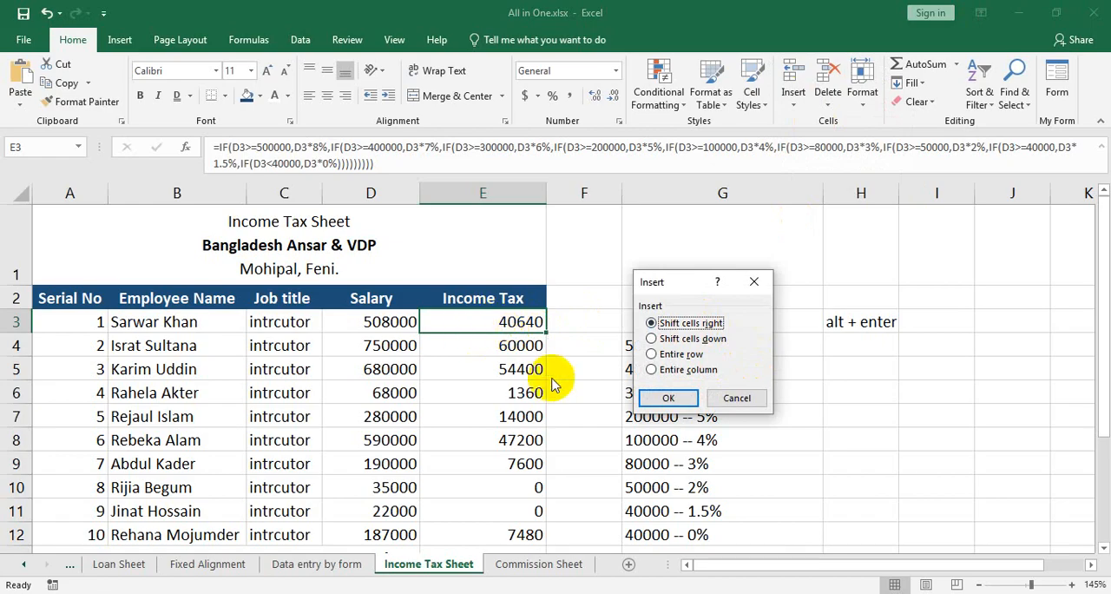
{"action": "left_click", "coordinate": [668, 398]}
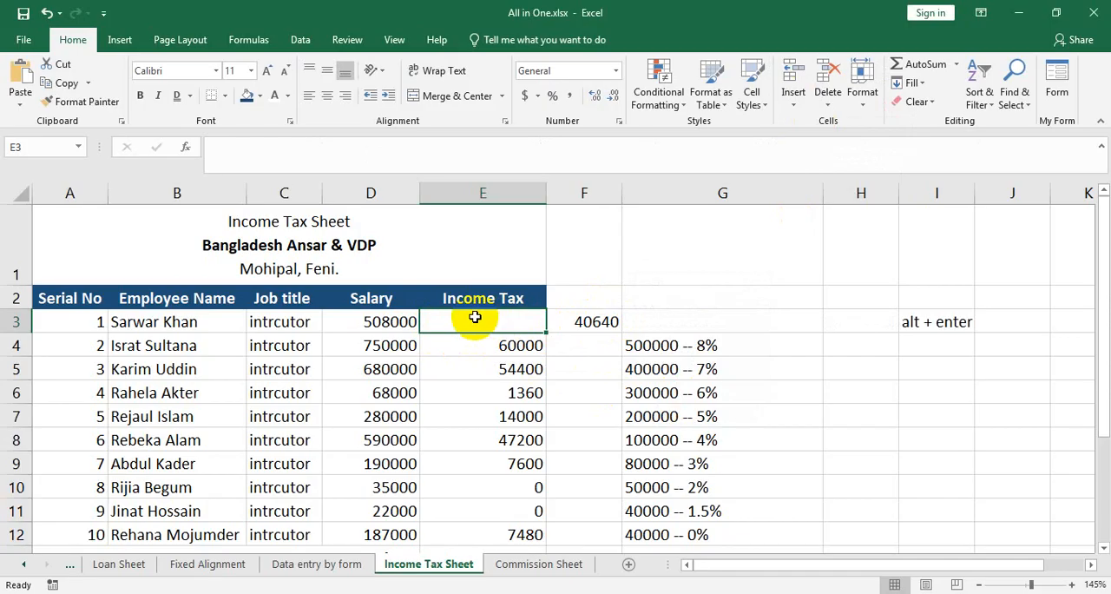
{"action": "key", "text": "ctrl+z"}
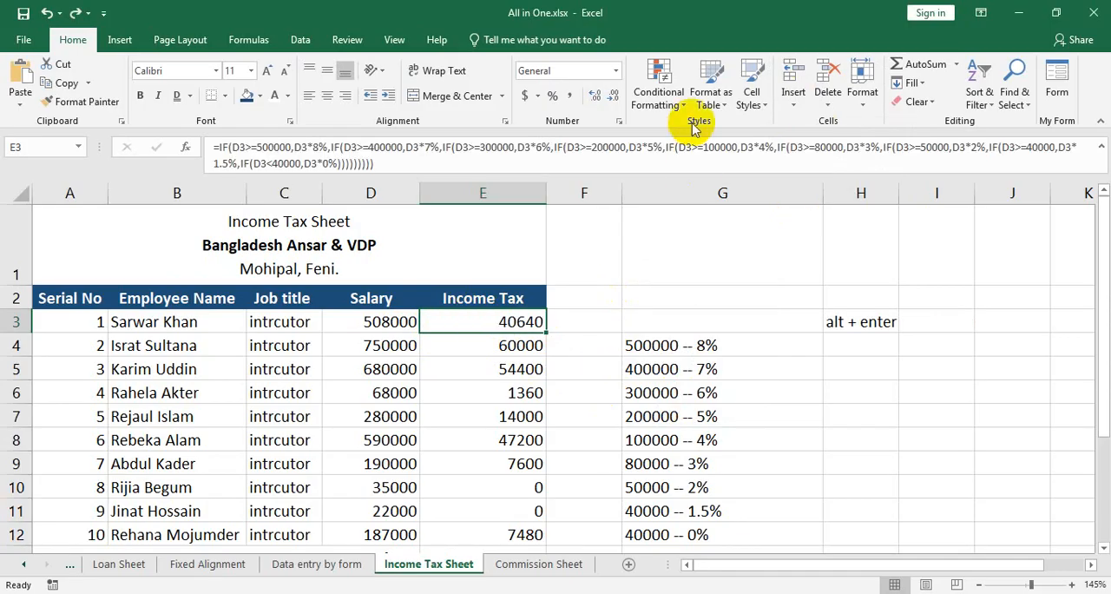
Try inserting a blank cell at E3 with the Shift cells down option, and undo the insertion.
{"action": "left_click", "coordinate": [792, 94]}
{"action": "left_click", "coordinate": [819, 120]}
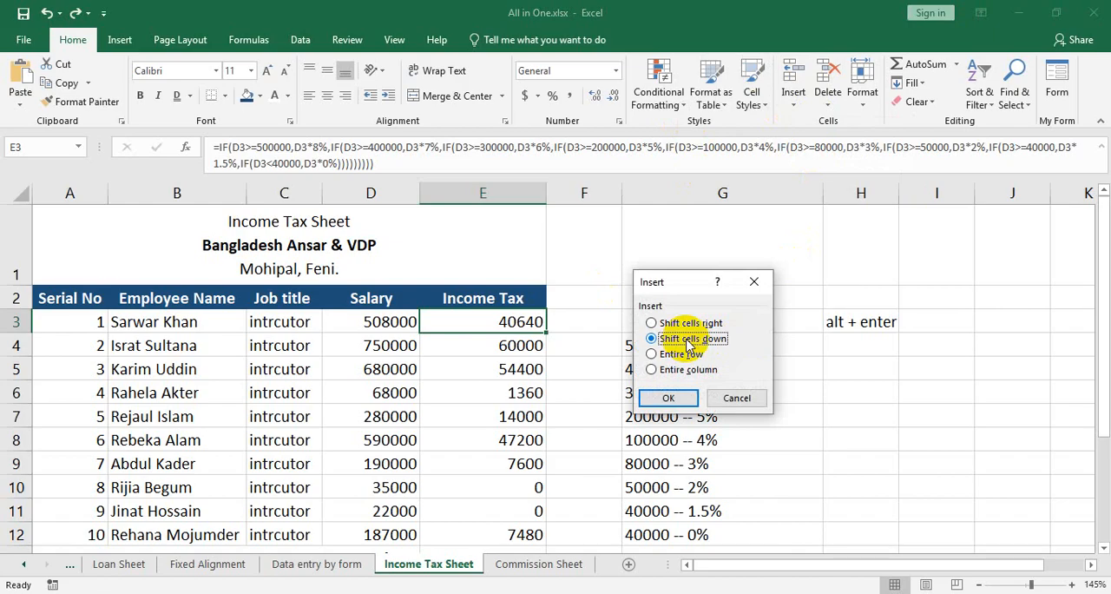
{"action": "left_click", "coordinate": [667, 398]}
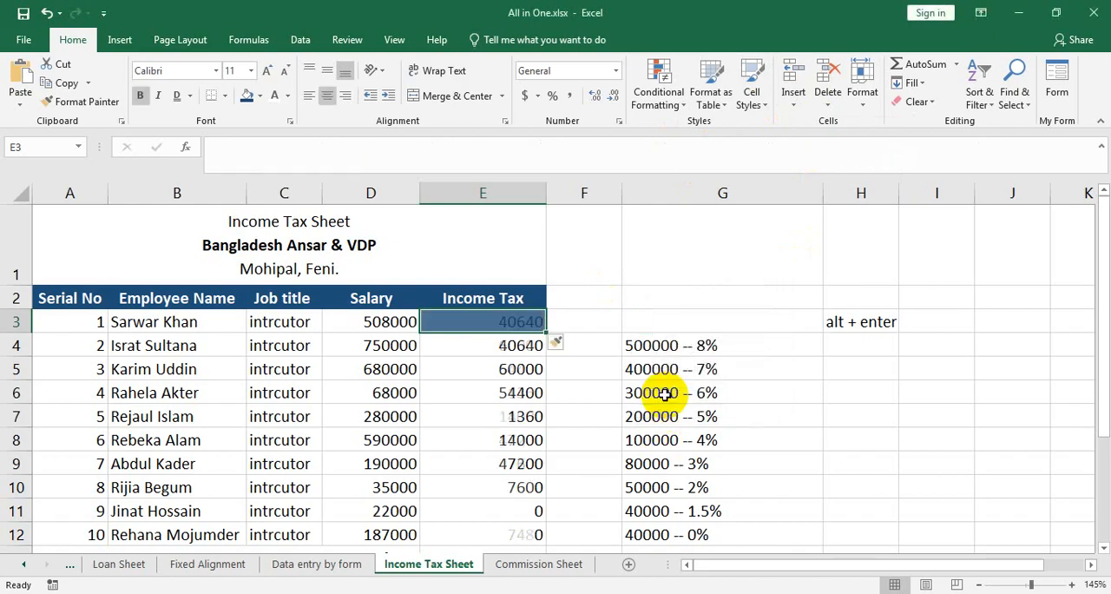
{"action": "left_click", "coordinate": [524, 346]}
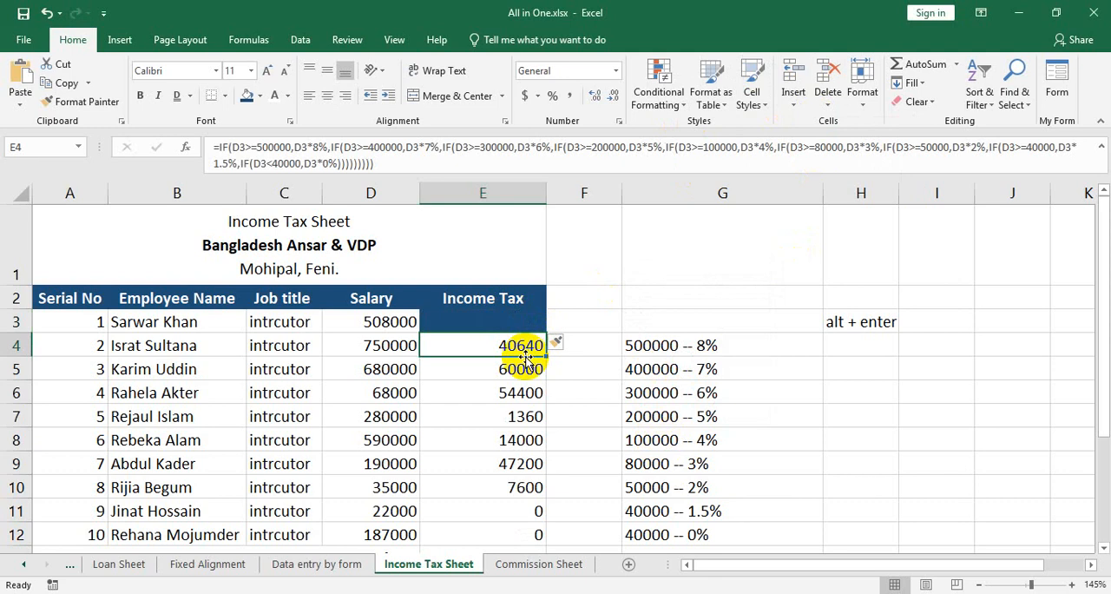
{"action": "key", "text": "ctrl+z"}
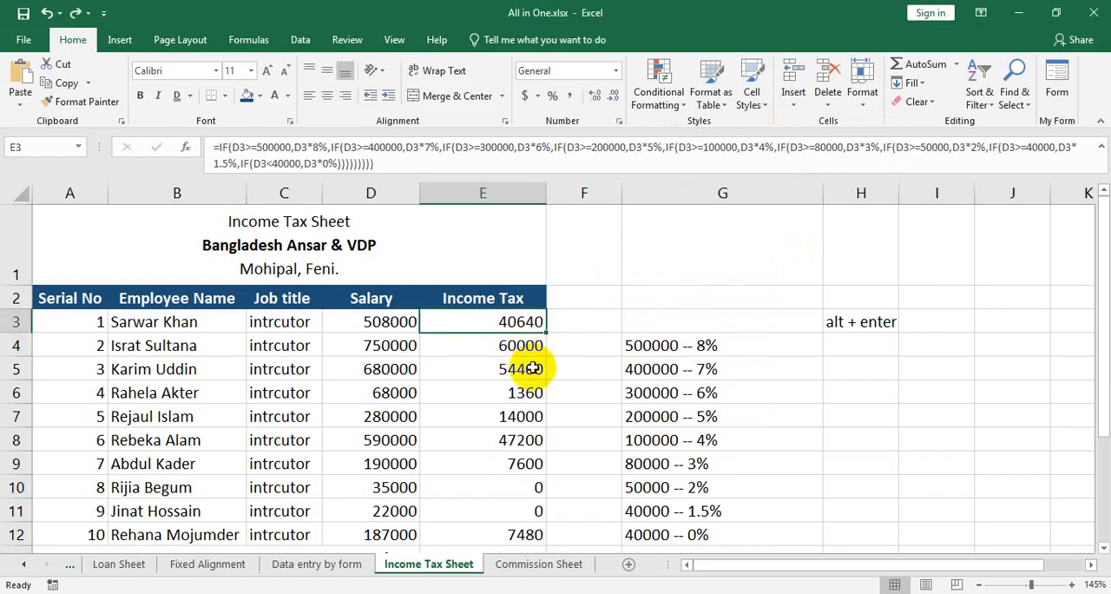
{"action": "scroll", "coordinate": [802, 431], "scroll_direction": "down", "scroll_amount": 2}
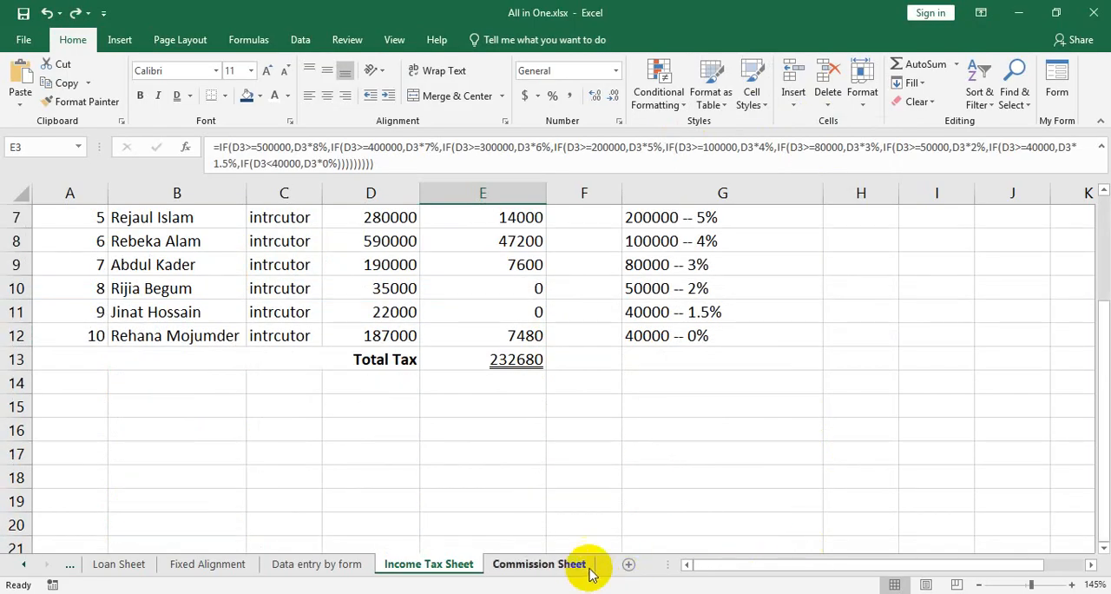
Enter two sample first names in cells H10 and I10 beside the tax rate list.
{"action": "scroll", "coordinate": [853, 502], "scroll_direction": "up", "scroll_amount": 2}
{"action": "left_click", "coordinate": [860, 487]}
{"action": "type", "text": "sa"}
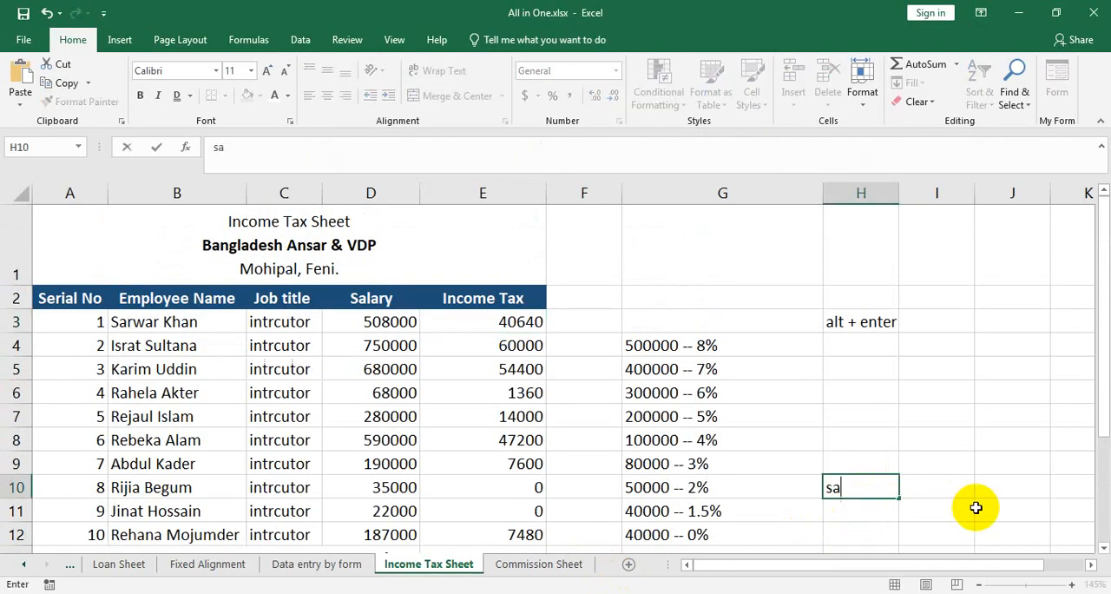
{"action": "type", "text": "rwar"}
{"action": "left_click", "coordinate": [952, 488]}
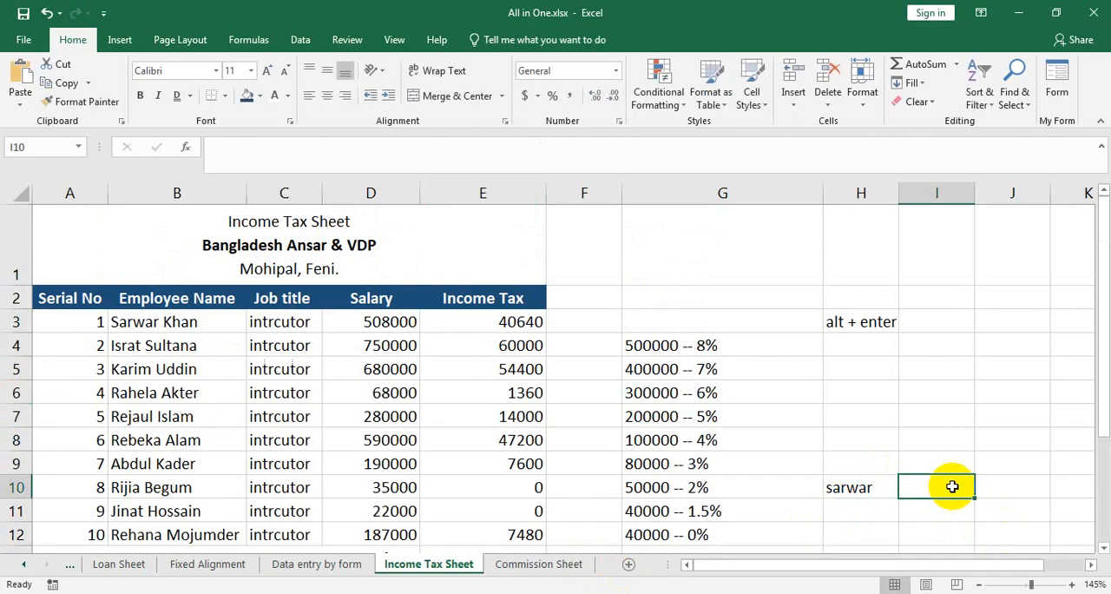
{"action": "type", "text": "samim"}
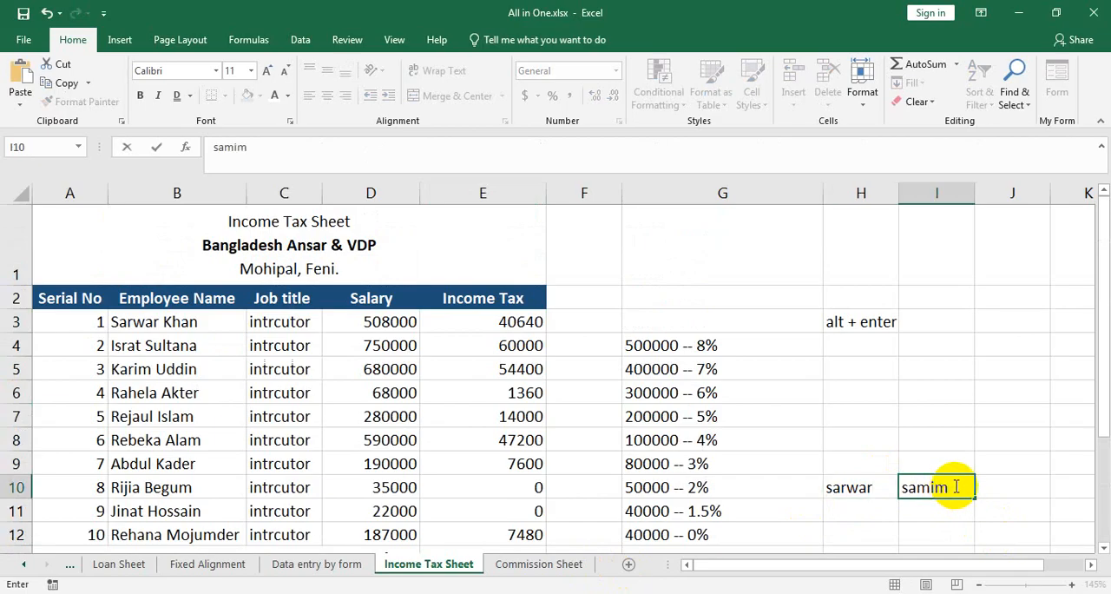
Enter two more sample first names in cells H11 and I11.
{"action": "left_click", "coordinate": [873, 510]}
{"action": "type", "text": "sa"}
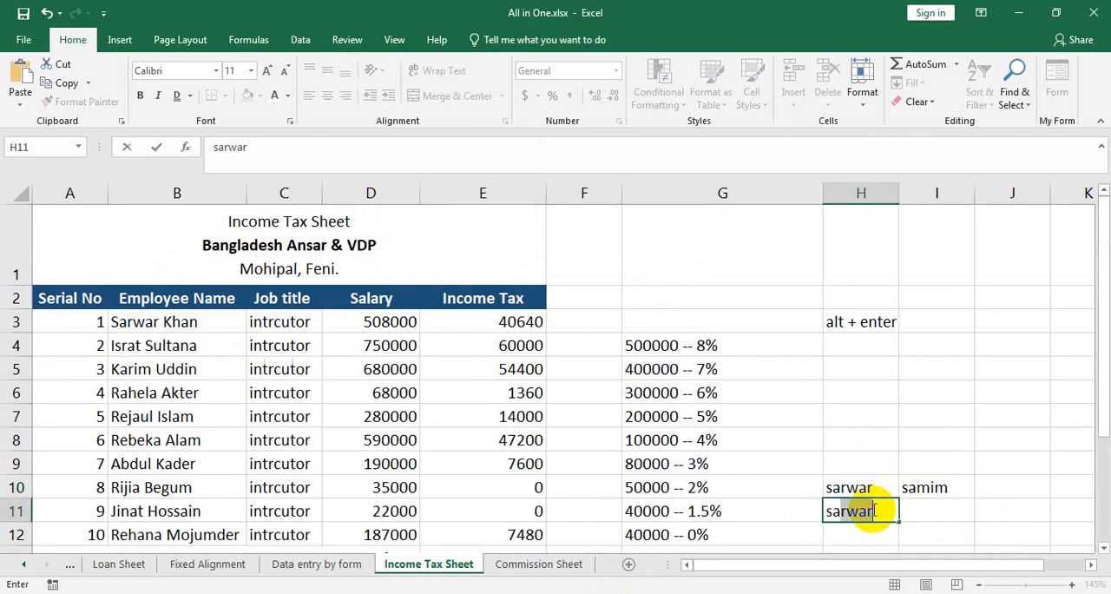
{"action": "type", "text": "ju"}
{"action": "left_click", "coordinate": [913, 511]}
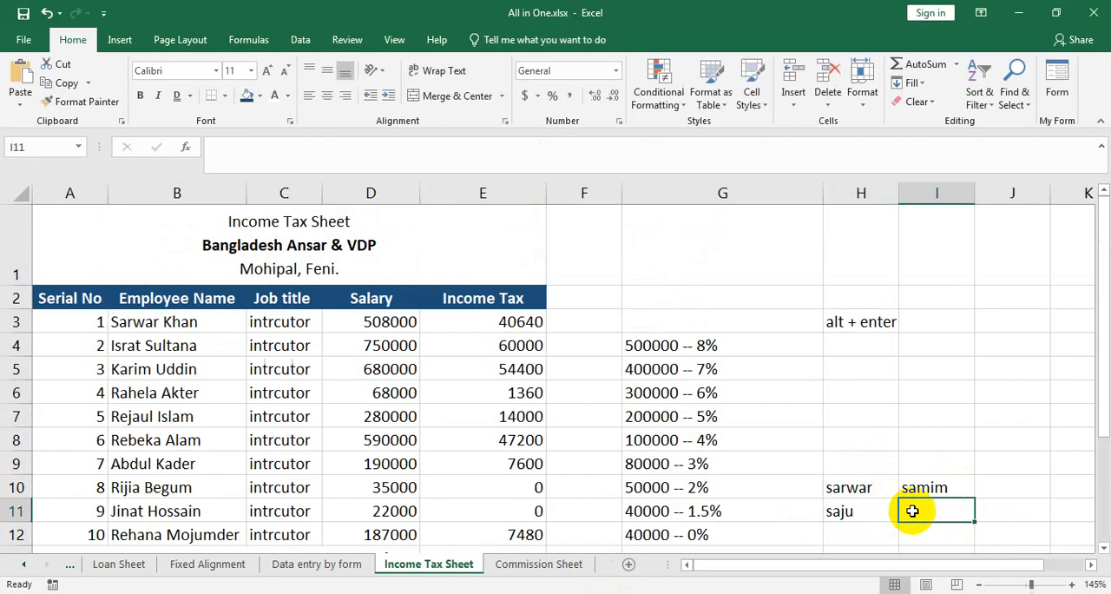
{"action": "type", "text": "sajeha"}
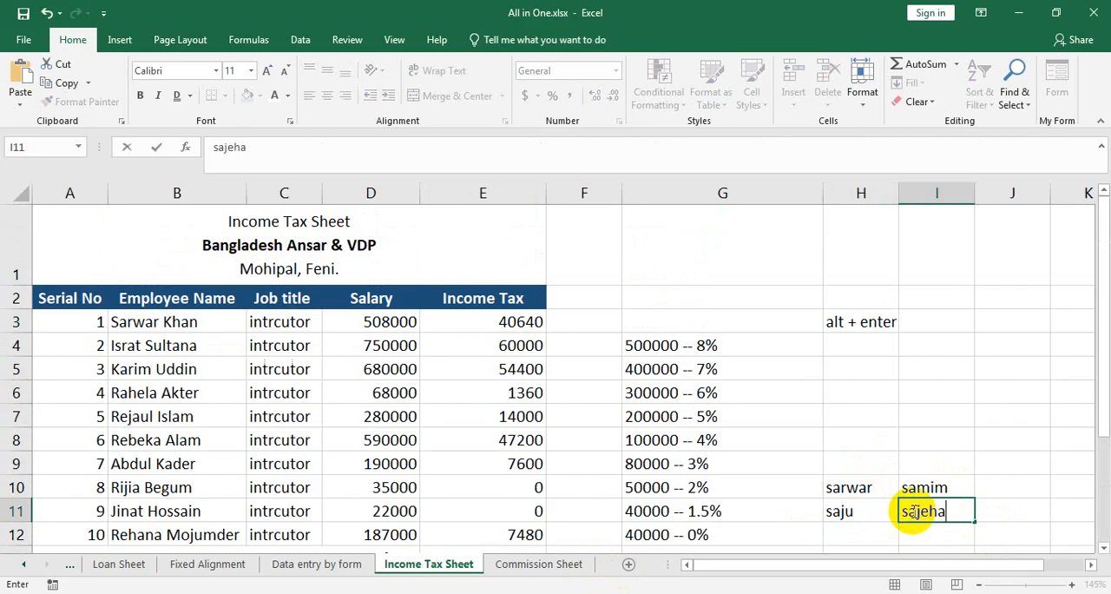
{"action": "scroll", "coordinate": [911, 513], "scroll_direction": "down", "scroll_amount": 2}
{"action": "left_click", "coordinate": [950, 338]}
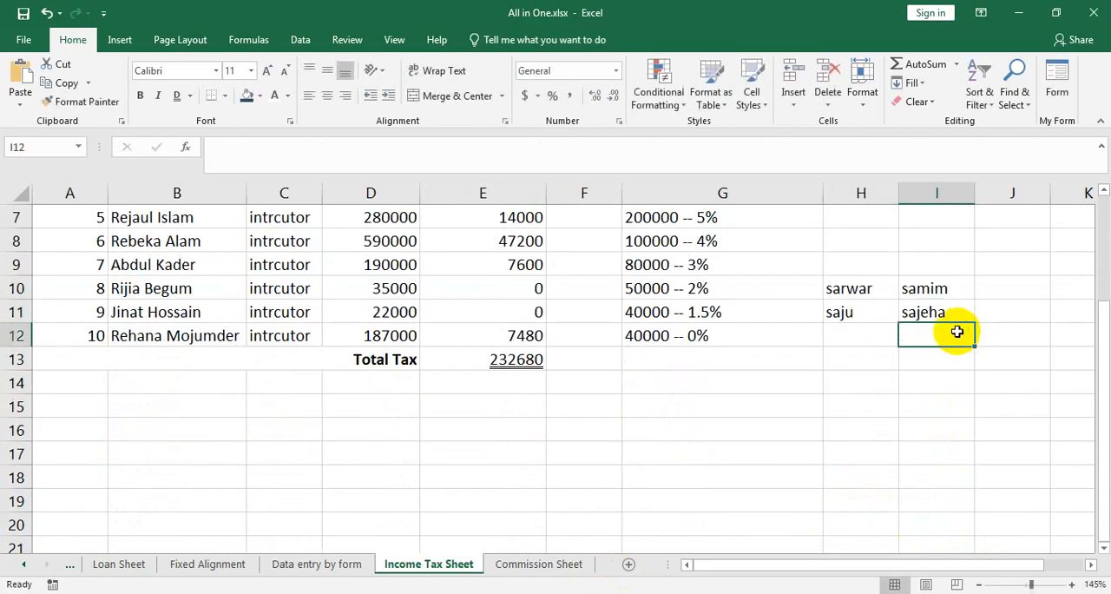
Try inserting a blank cell at I11 with the Shift cells right option, and undo the insertion.
{"action": "left_click", "coordinate": [939, 306]}
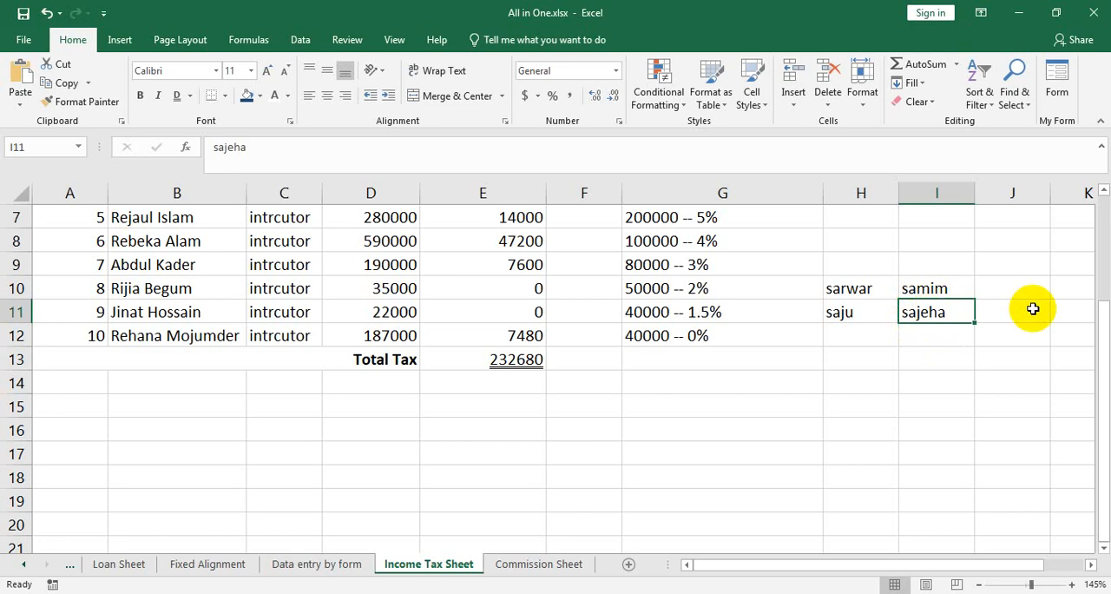
{"action": "left_click", "coordinate": [809, 106]}
{"action": "left_click", "coordinate": [816, 121]}
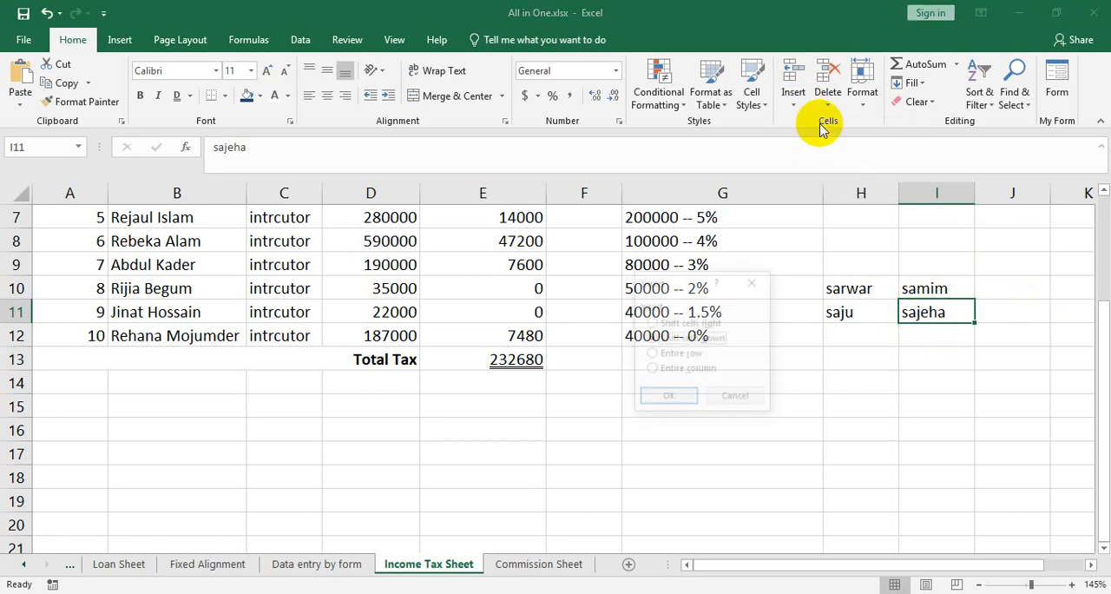
{"action": "left_click", "coordinate": [662, 323]}
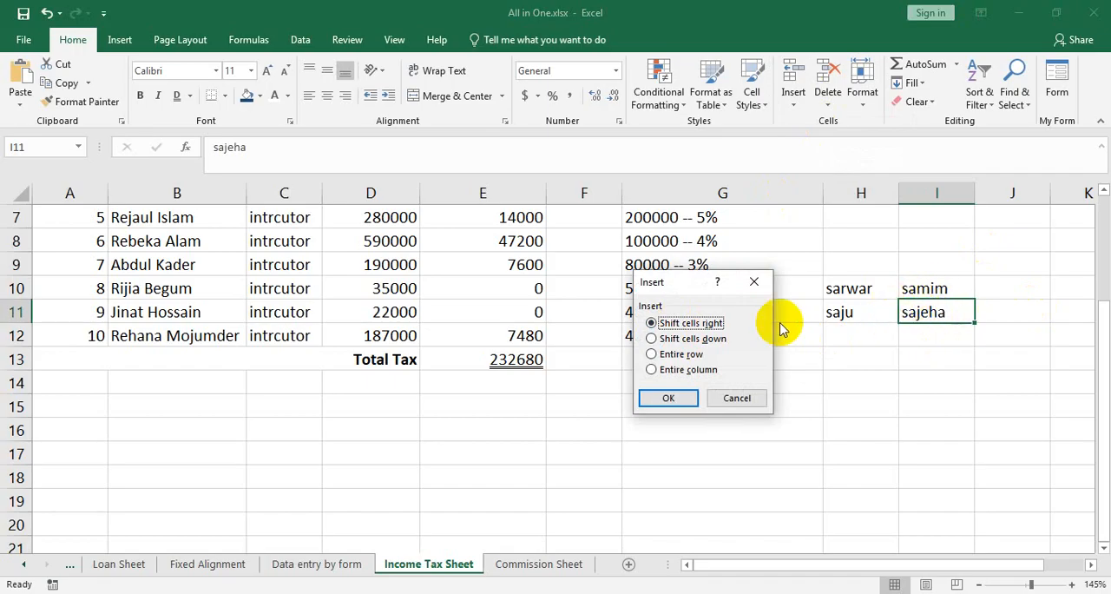
{"action": "left_click", "coordinate": [672, 399]}
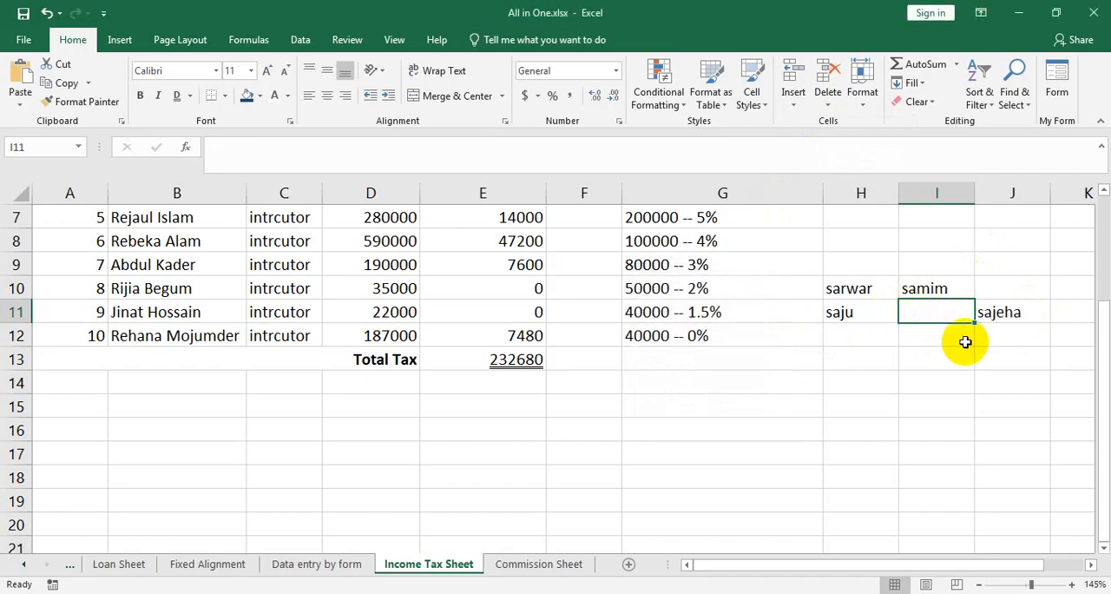
{"action": "key", "text": "ctrl+z"}
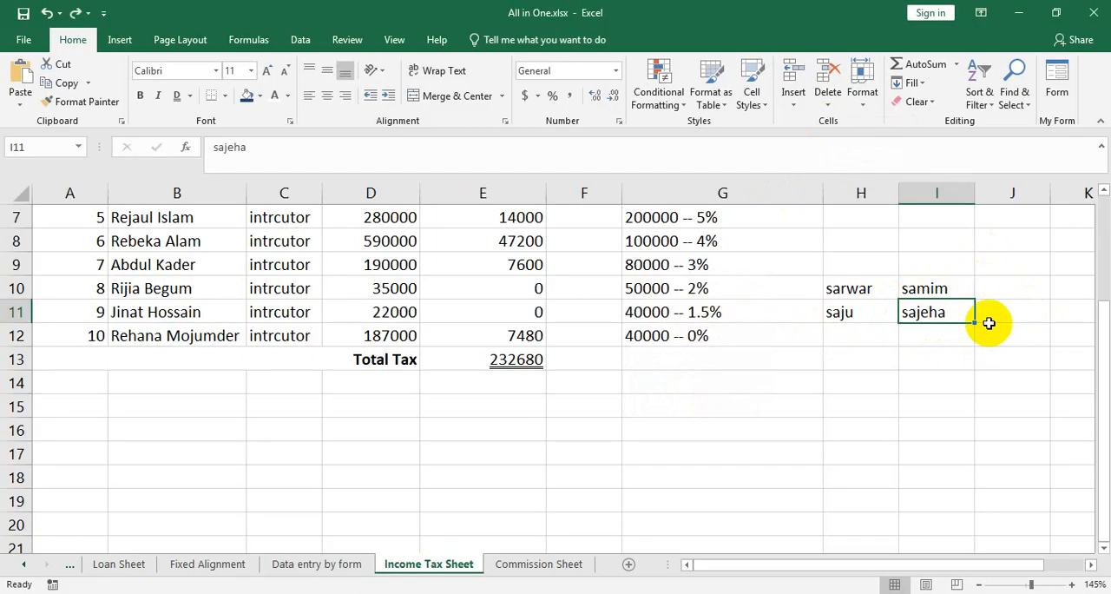
Try inserting a blank cell at I11 with the Shift cells down option, and undo the insertion.
{"action": "left_click", "coordinate": [802, 104]}
{"action": "left_click", "coordinate": [820, 122]}
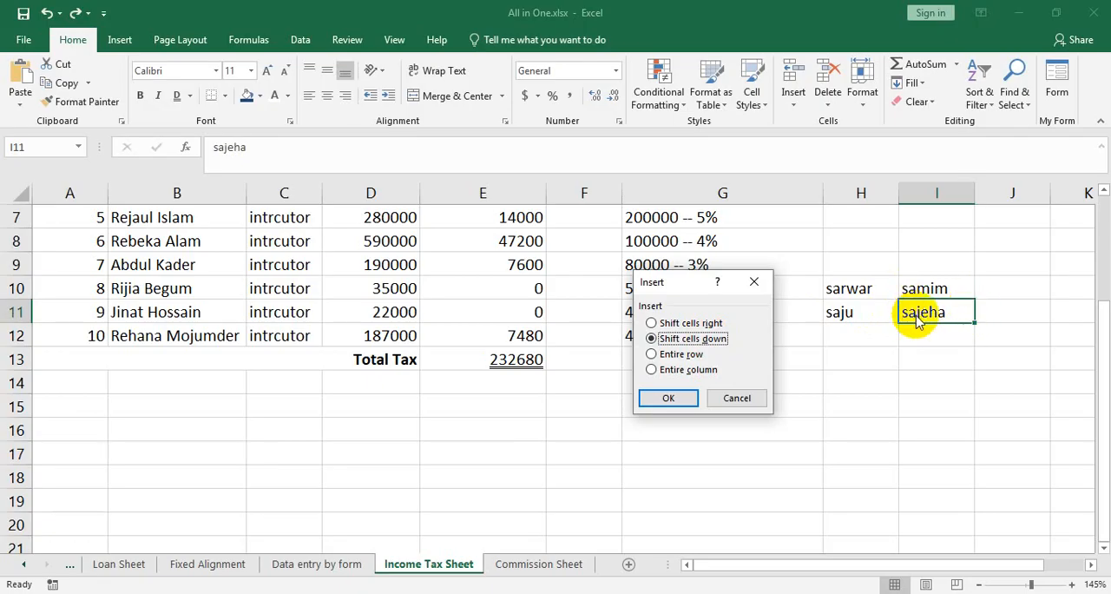
{"action": "left_click", "coordinate": [672, 401]}
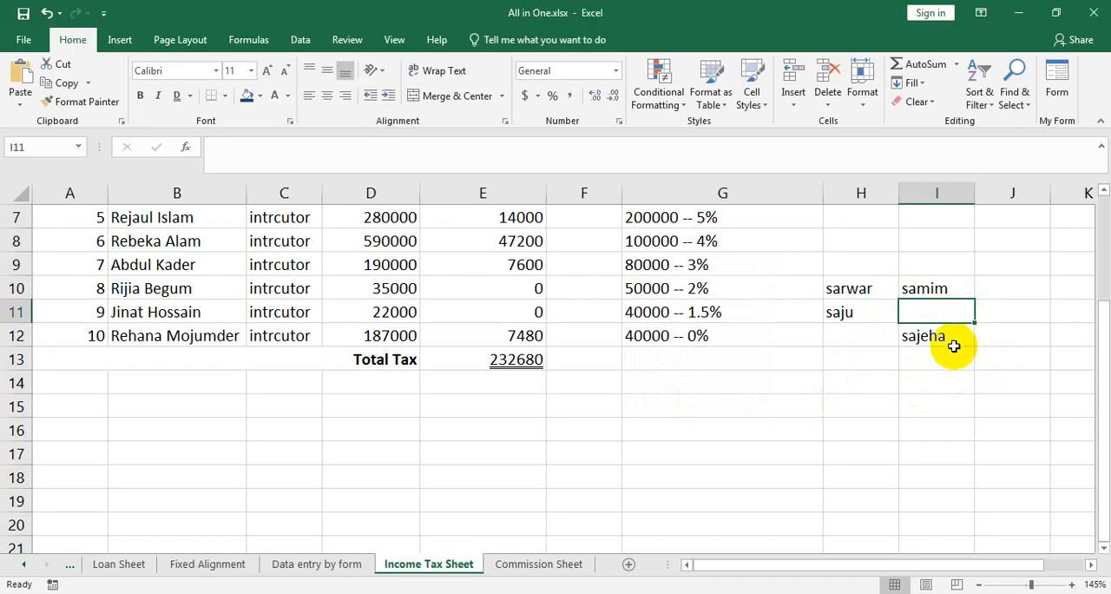
{"action": "key", "text": "ctrl+z"}
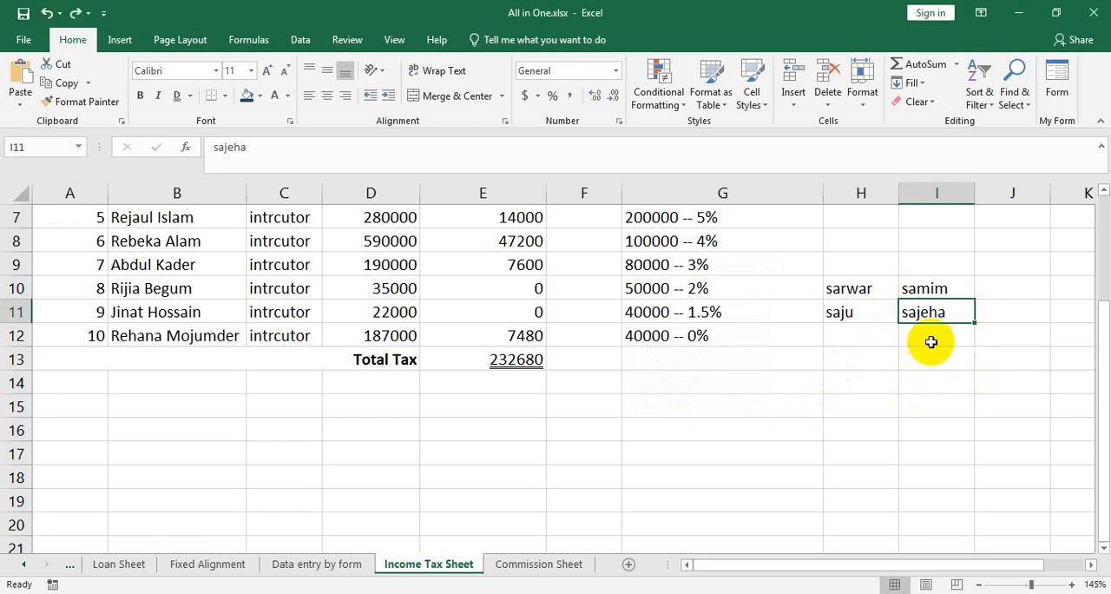
Clear the sample names from cells H10:I11.
{"action": "left_click_drag", "start_coordinate": [850, 292], "coordinate": [938, 314]}
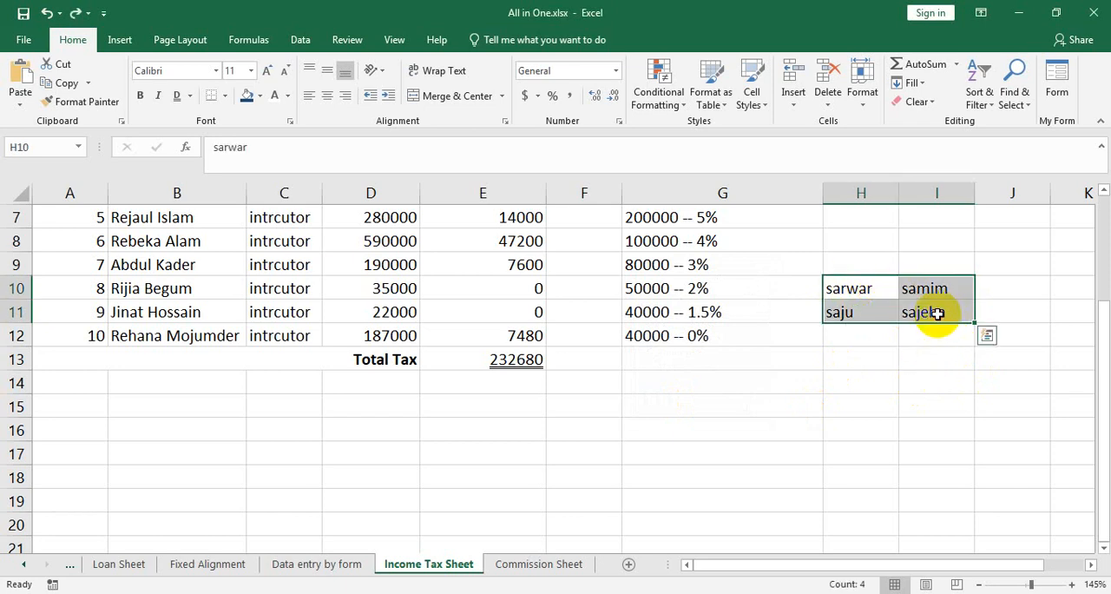
{"action": "key", "text": "Delete"}
{"action": "scroll", "coordinate": [851, 333], "scroll_direction": "up", "scroll_amount": 2}
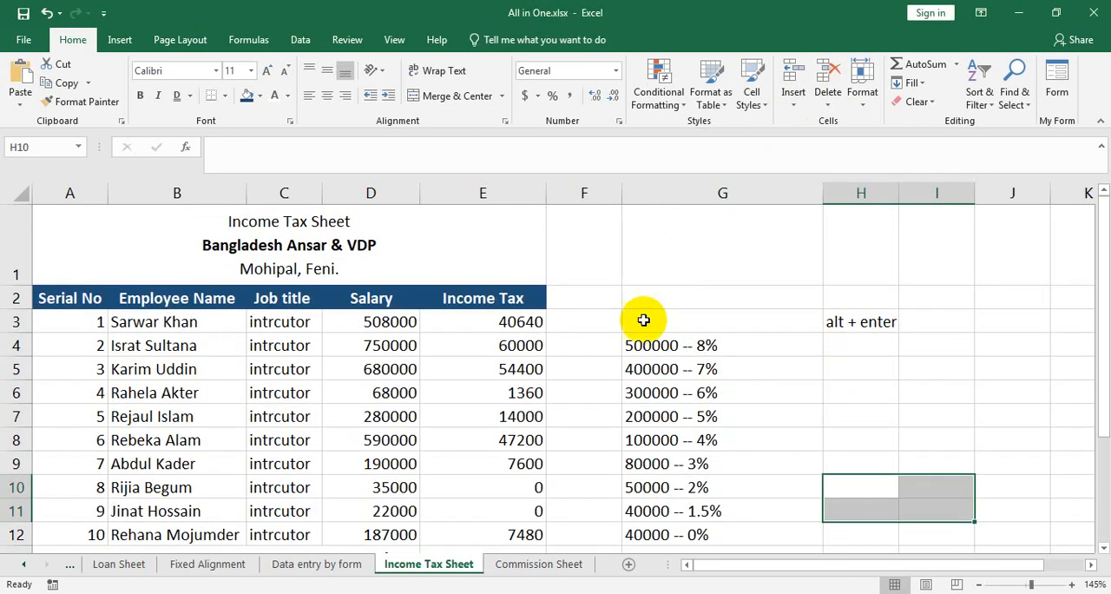
Try inserting a sheet row above the merged title and another with the Entire row option, and undo both insertions.
{"action": "left_click", "coordinate": [537, 271]}
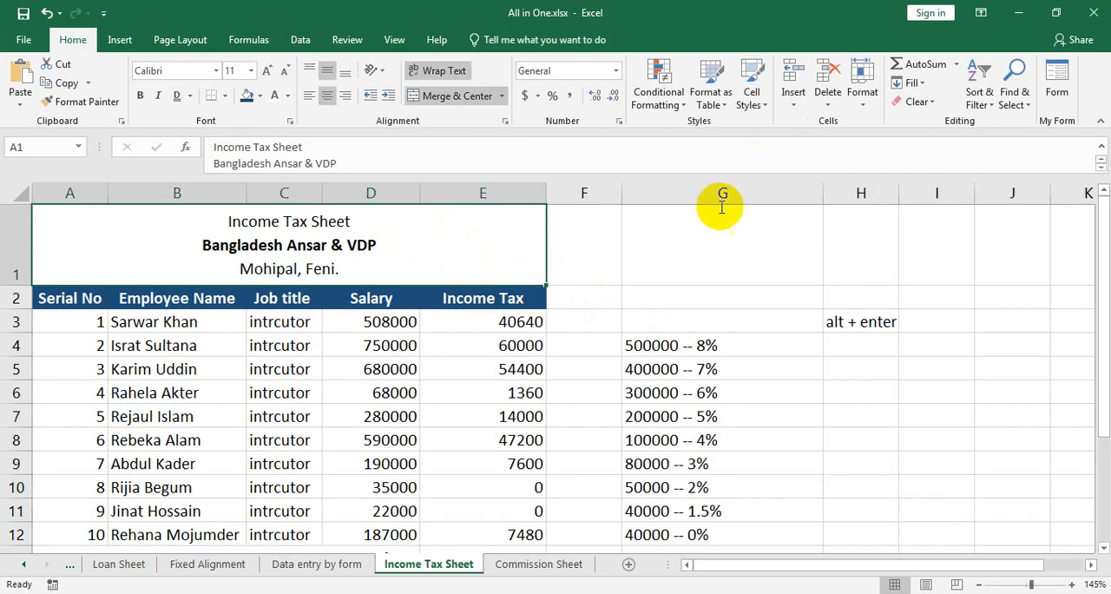
{"action": "left_click", "coordinate": [795, 103]}
{"action": "left_click", "coordinate": [841, 143]}
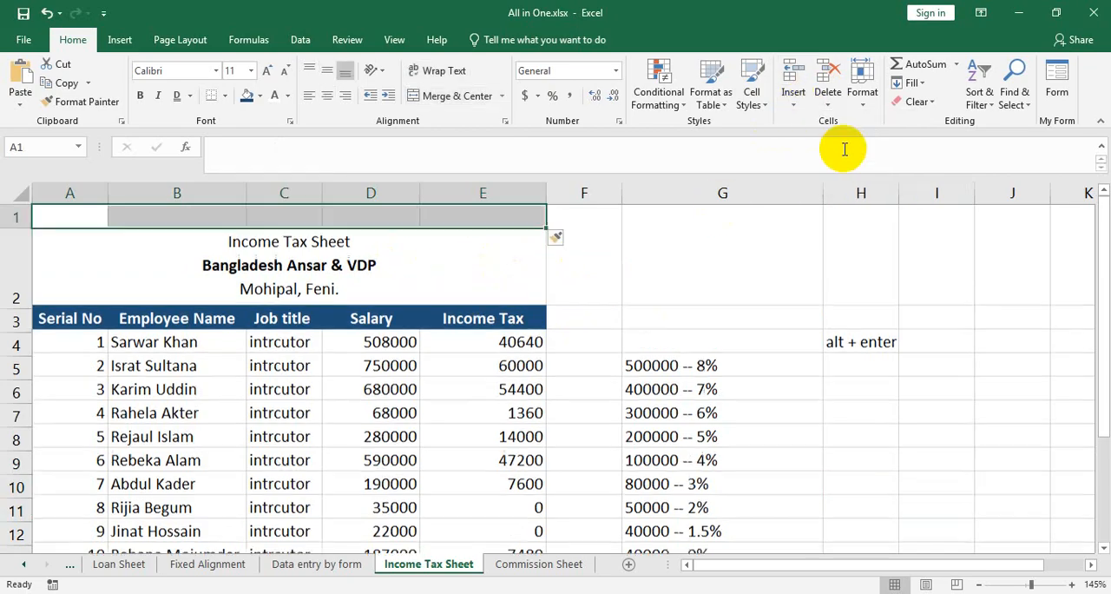
{"action": "left_click", "coordinate": [793, 103]}
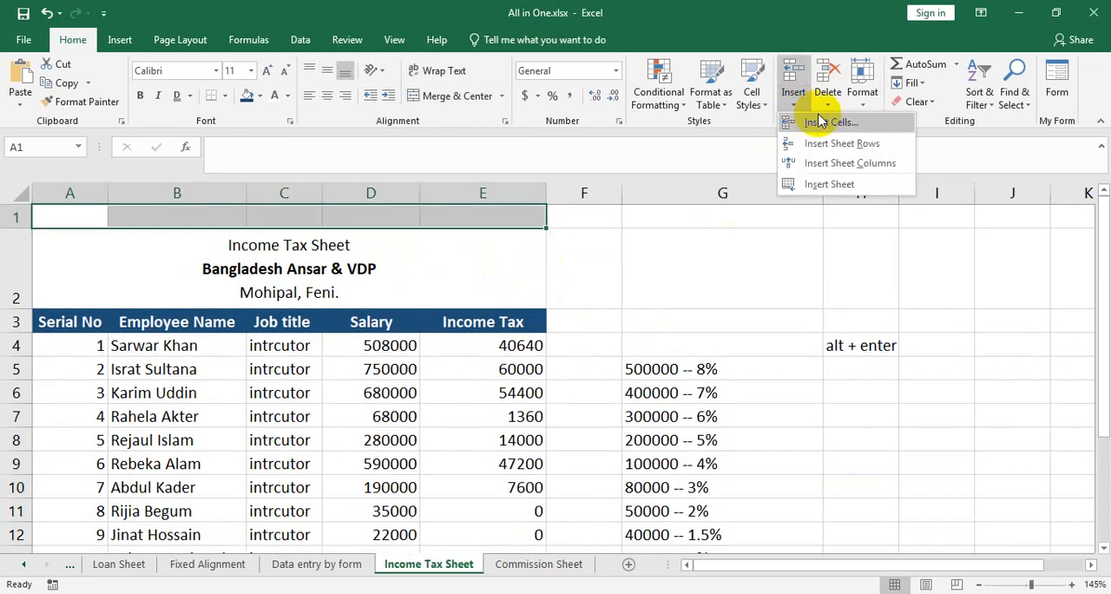
{"action": "left_click", "coordinate": [827, 124]}
{"action": "left_click", "coordinate": [652, 354]}
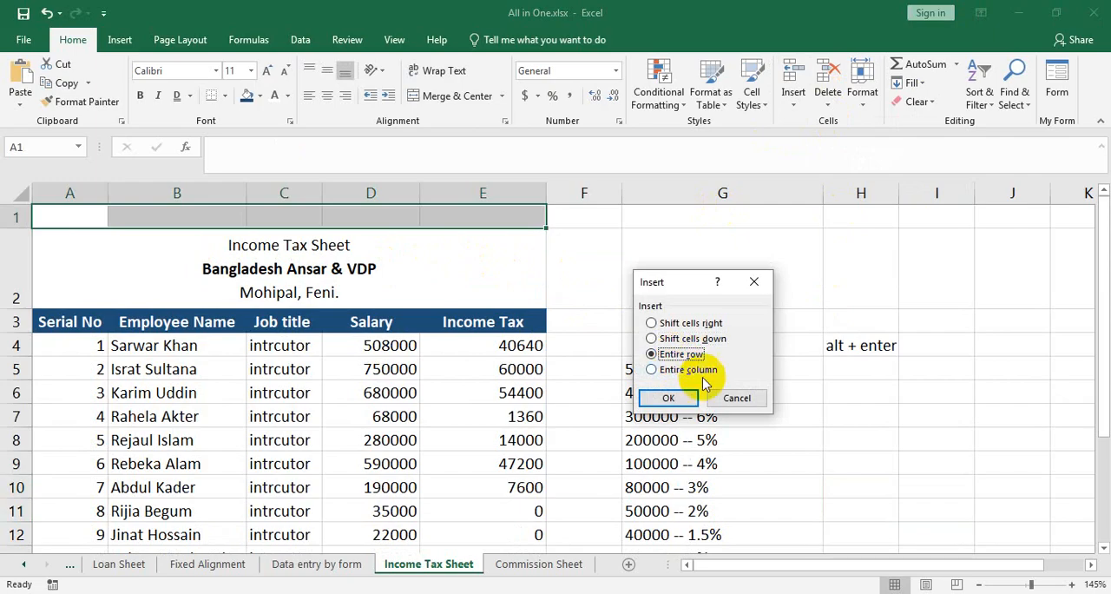
{"action": "left_click", "coordinate": [670, 398]}
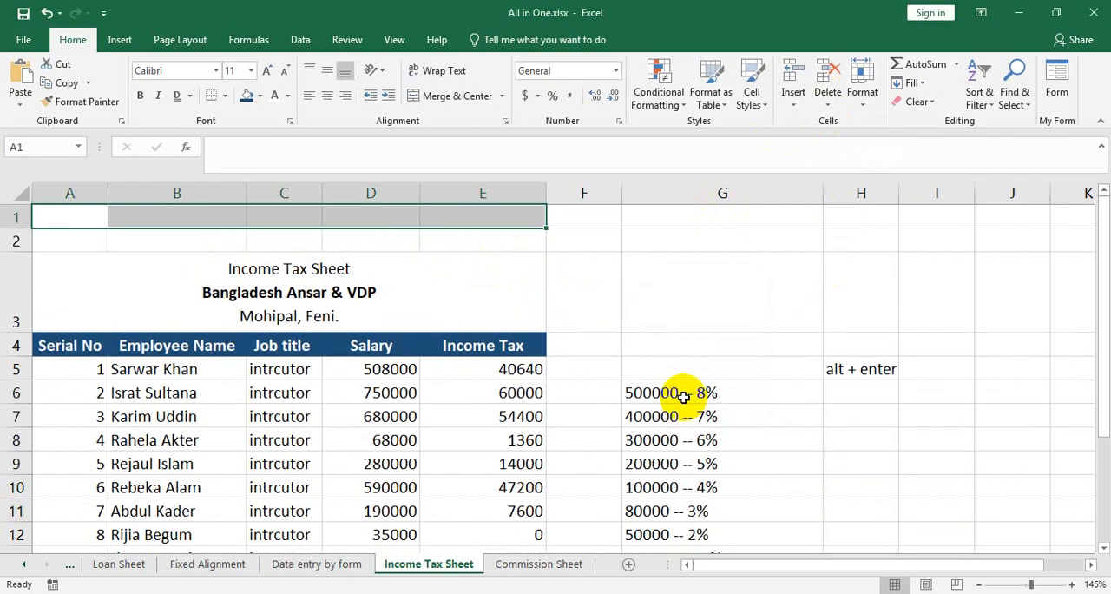
{"action": "key", "text": "ctrl+z"}
{"action": "key", "text": "ctrl+z"}
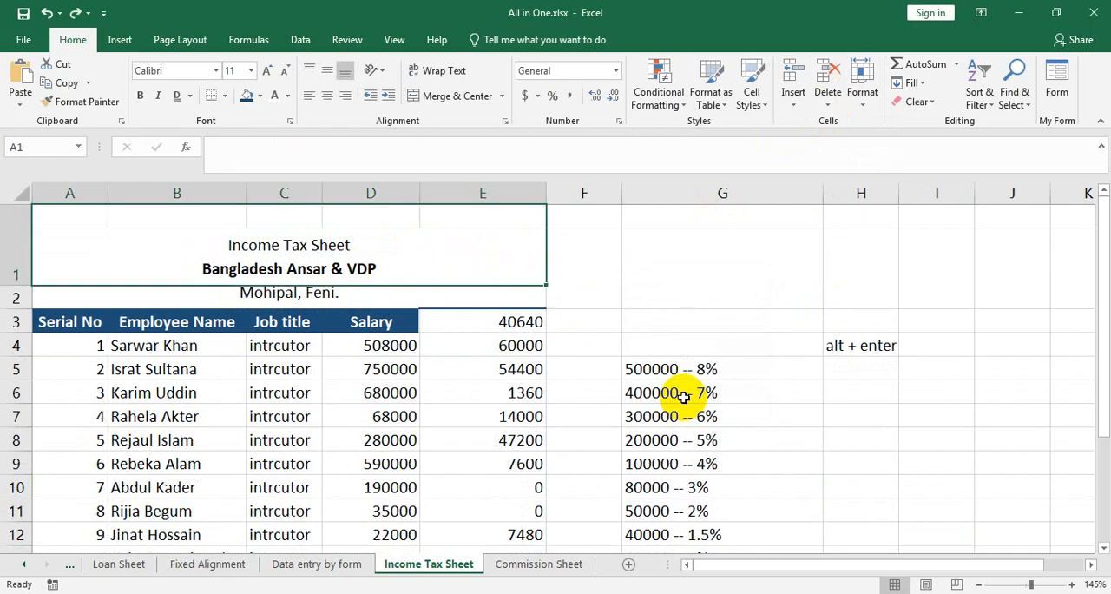
Insert a blank sheet column between the Salary and Income Tax columns.
{"action": "left_click", "coordinate": [516, 321]}
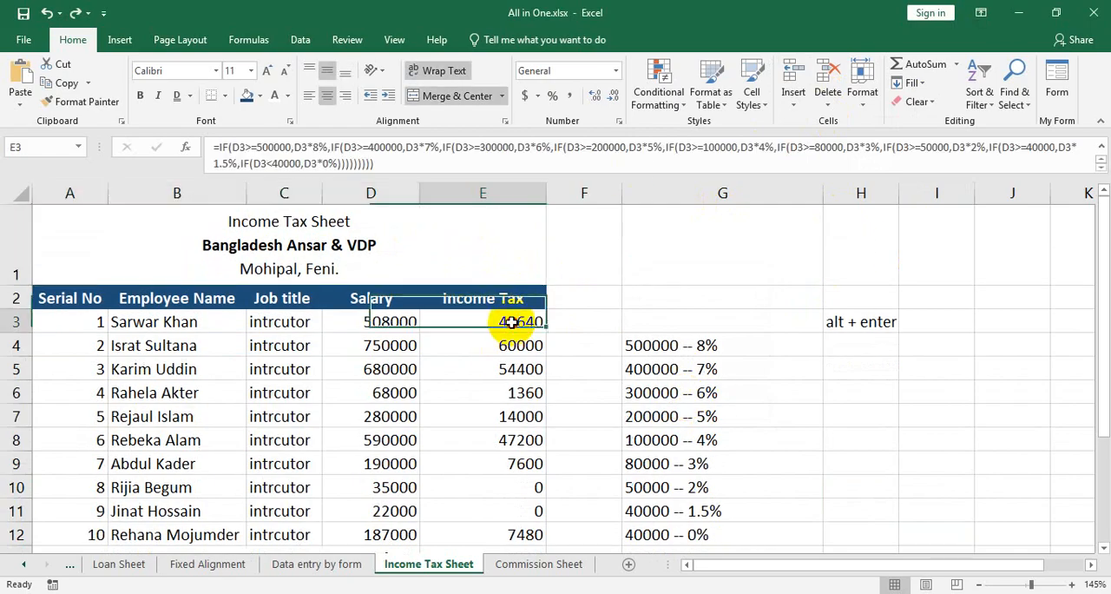
{"action": "left_click", "coordinate": [794, 97]}
{"action": "left_click", "coordinate": [834, 164]}
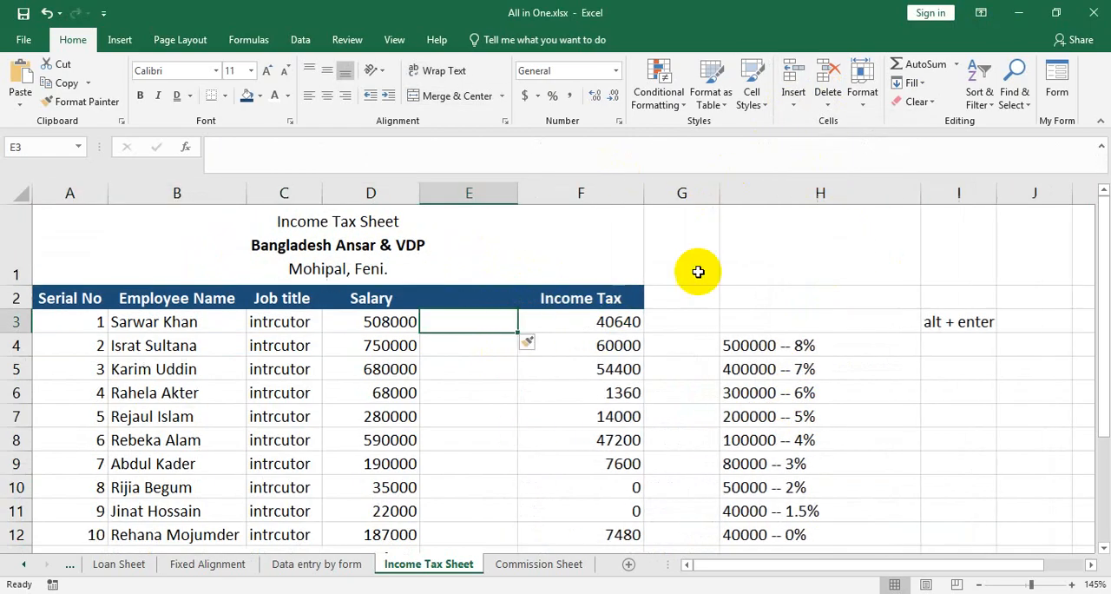
Try inserting a second blank column at E3 with the Entire column option, and undo that insertion.
{"action": "left_click", "coordinate": [793, 102]}
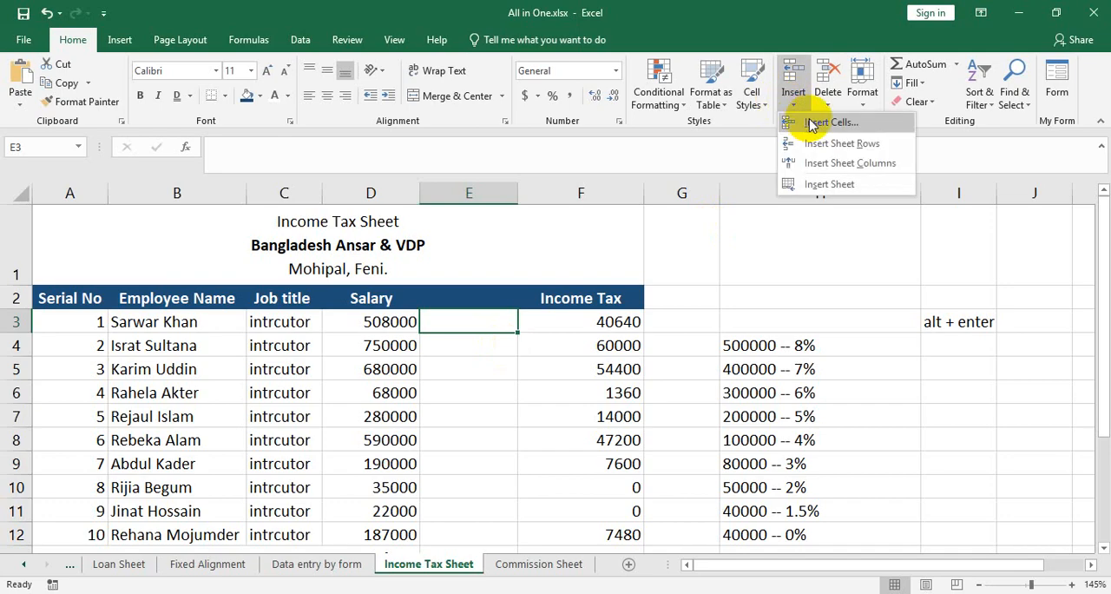
{"action": "left_click", "coordinate": [812, 125]}
{"action": "left_click", "coordinate": [673, 370]}
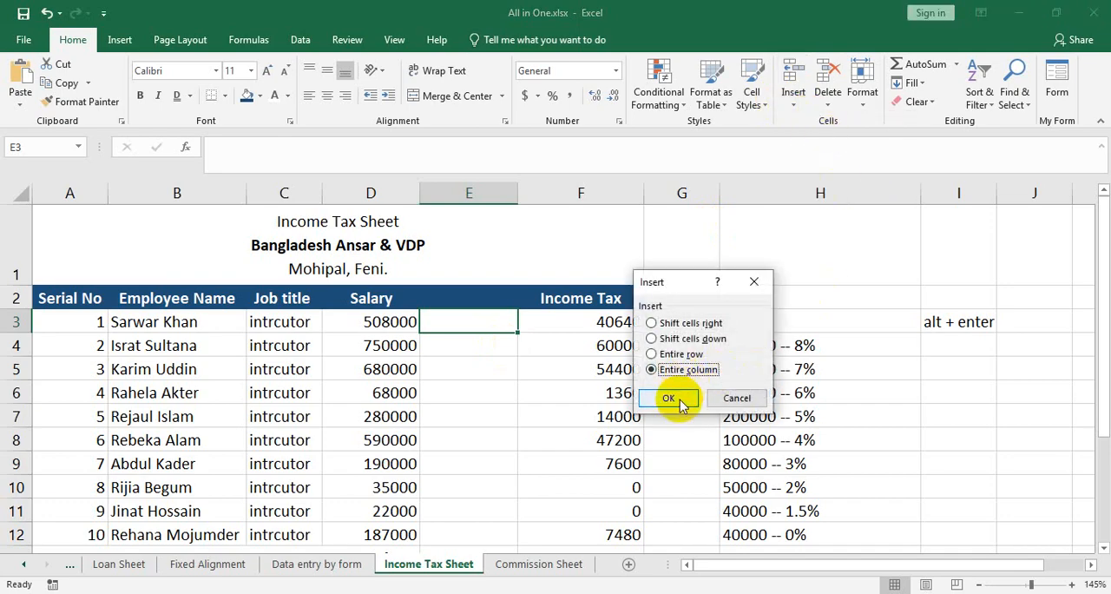
{"action": "left_click", "coordinate": [670, 399]}
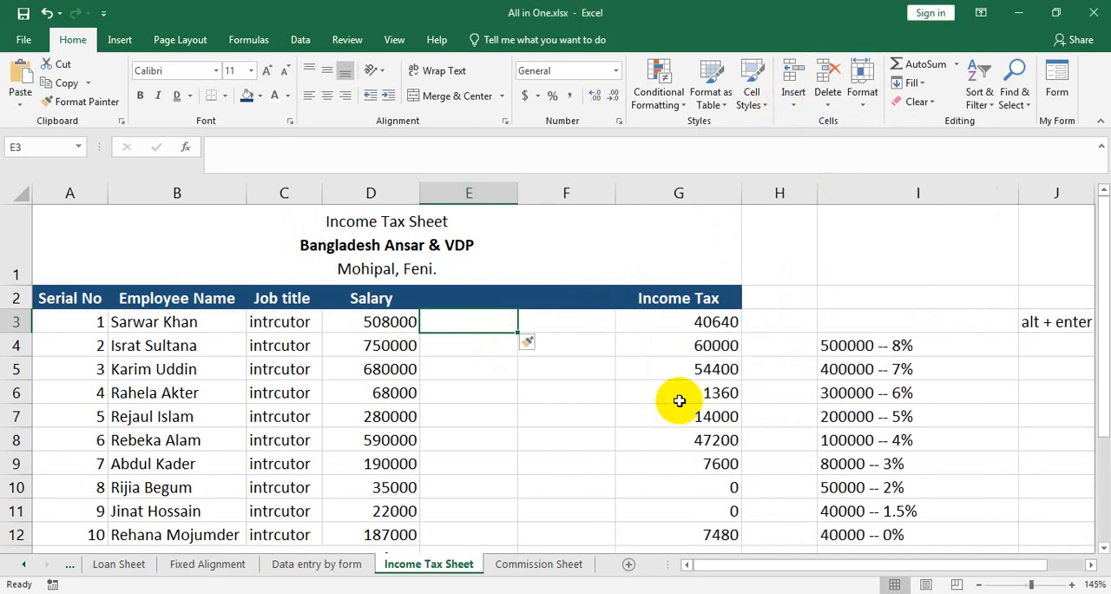
{"action": "key", "text": "ctrl+z"}
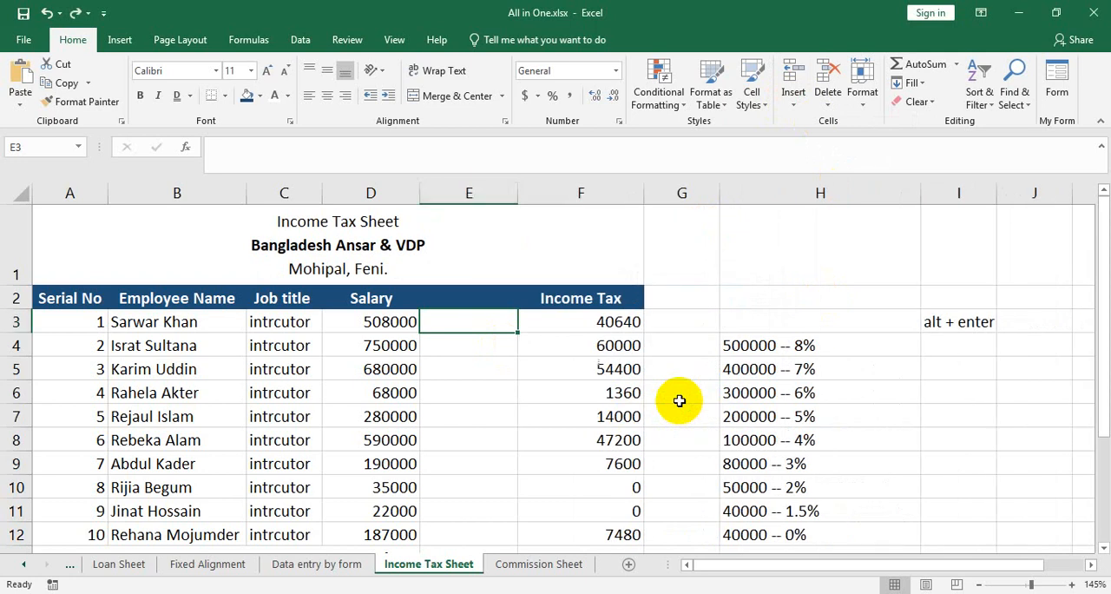